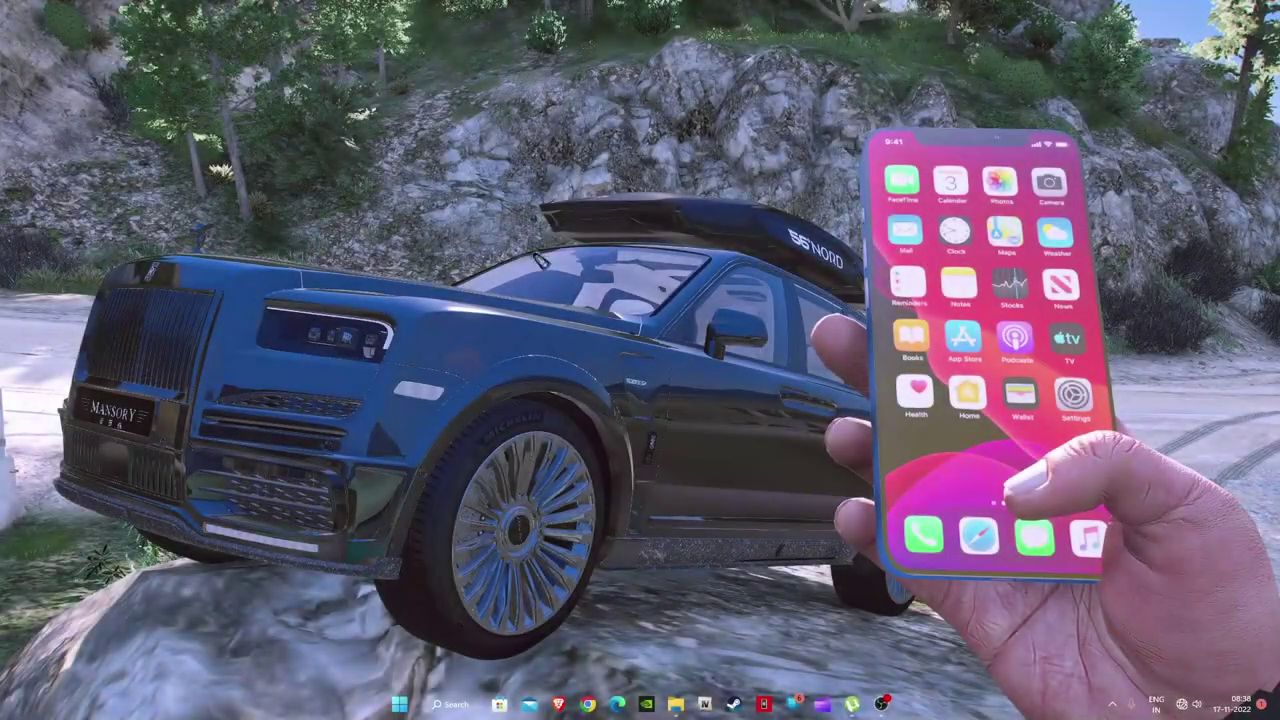
# Step: Review the mod archives in the Modding needs folder on Local Disk (D:) and the car packs in Downloads
pyautogui.moveTo(676, 704)
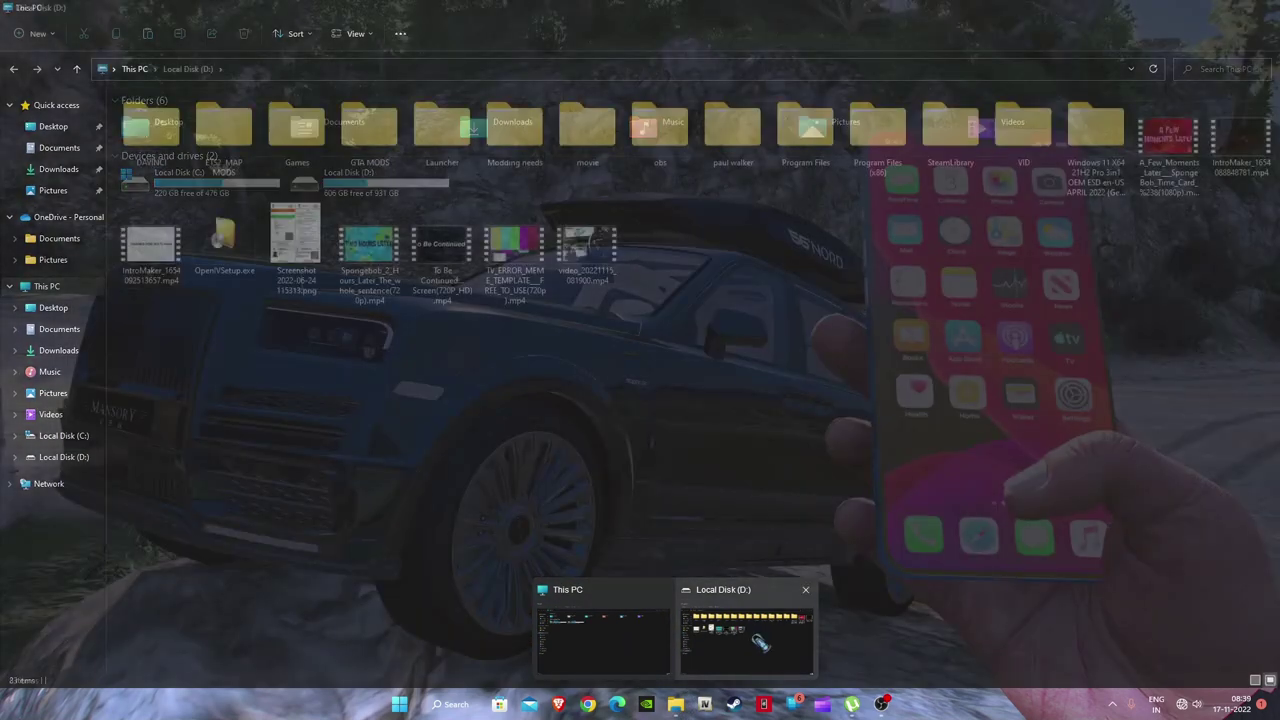
pyautogui.click(760, 643)
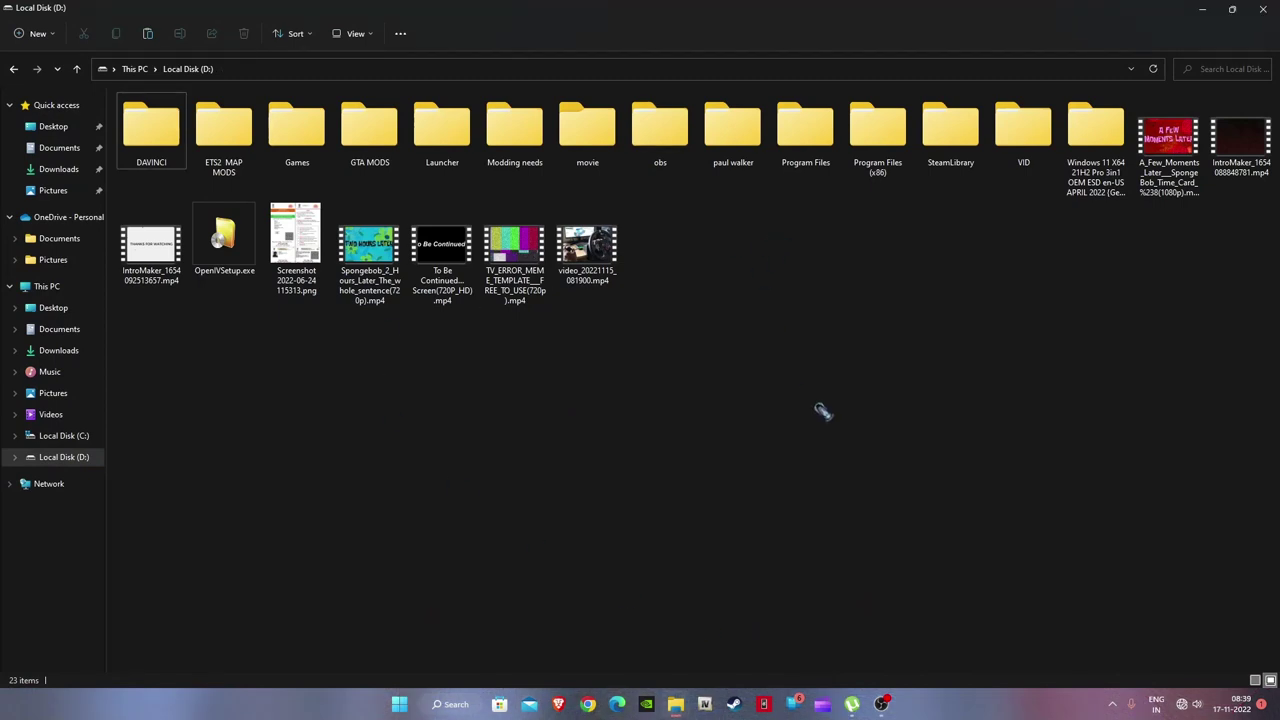
pyautogui.click(534, 122)
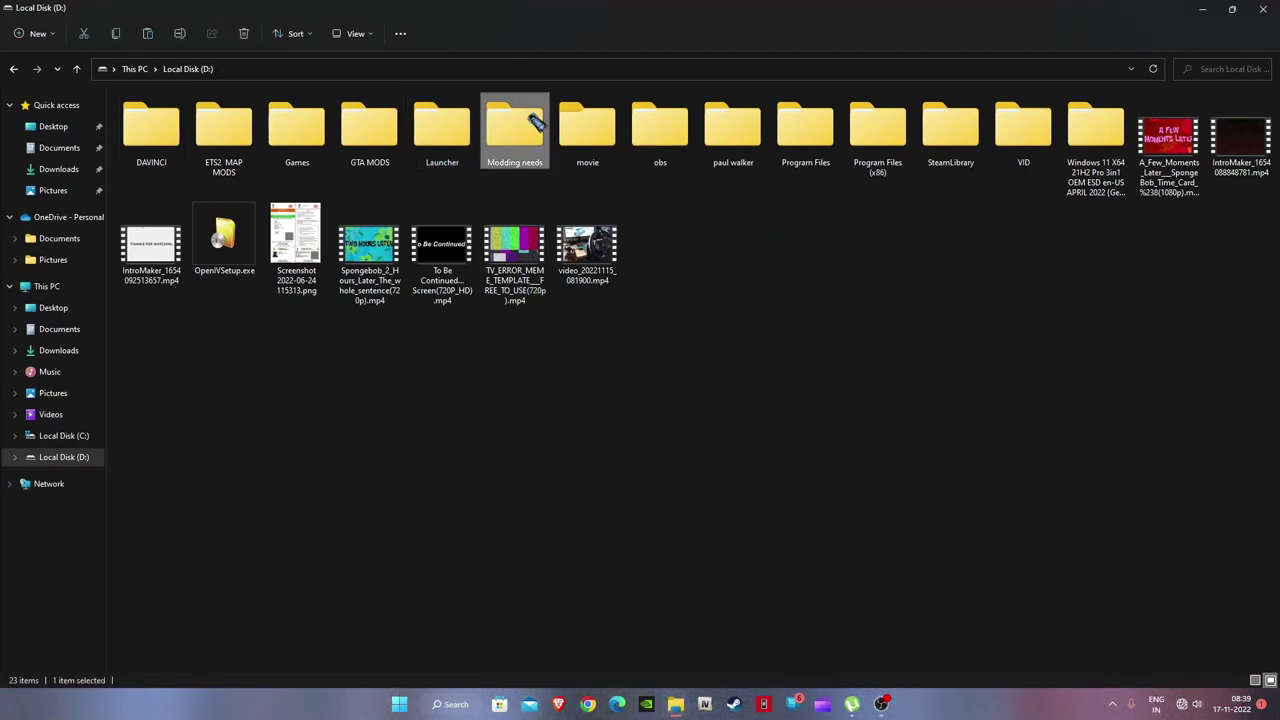
pyautogui.doubleClick(534, 122)
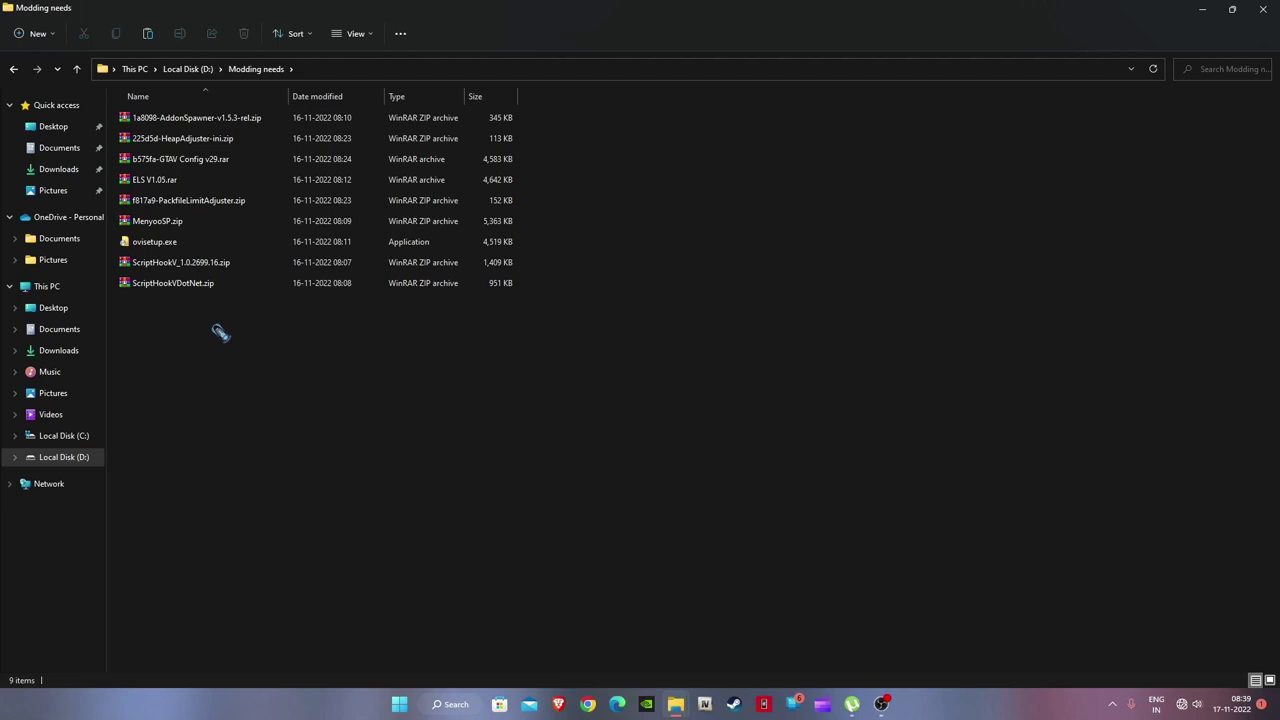
pyautogui.click(76, 69)
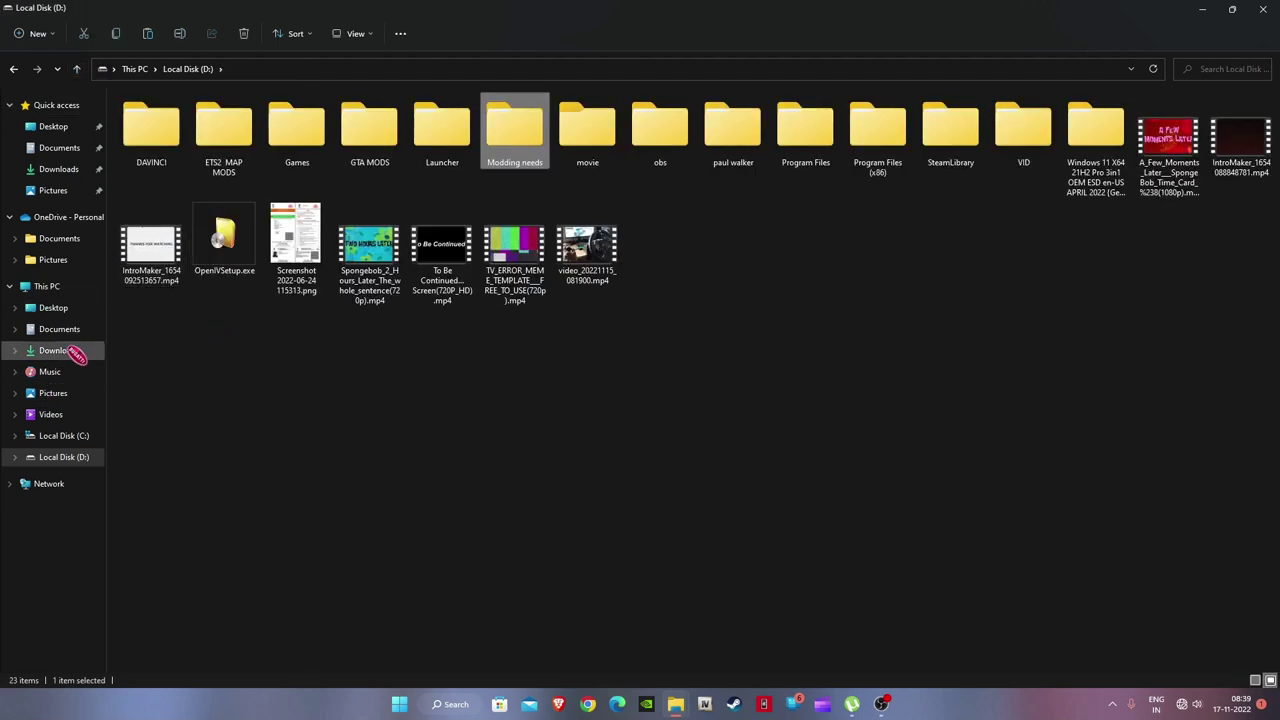
pyautogui.click(72, 350)
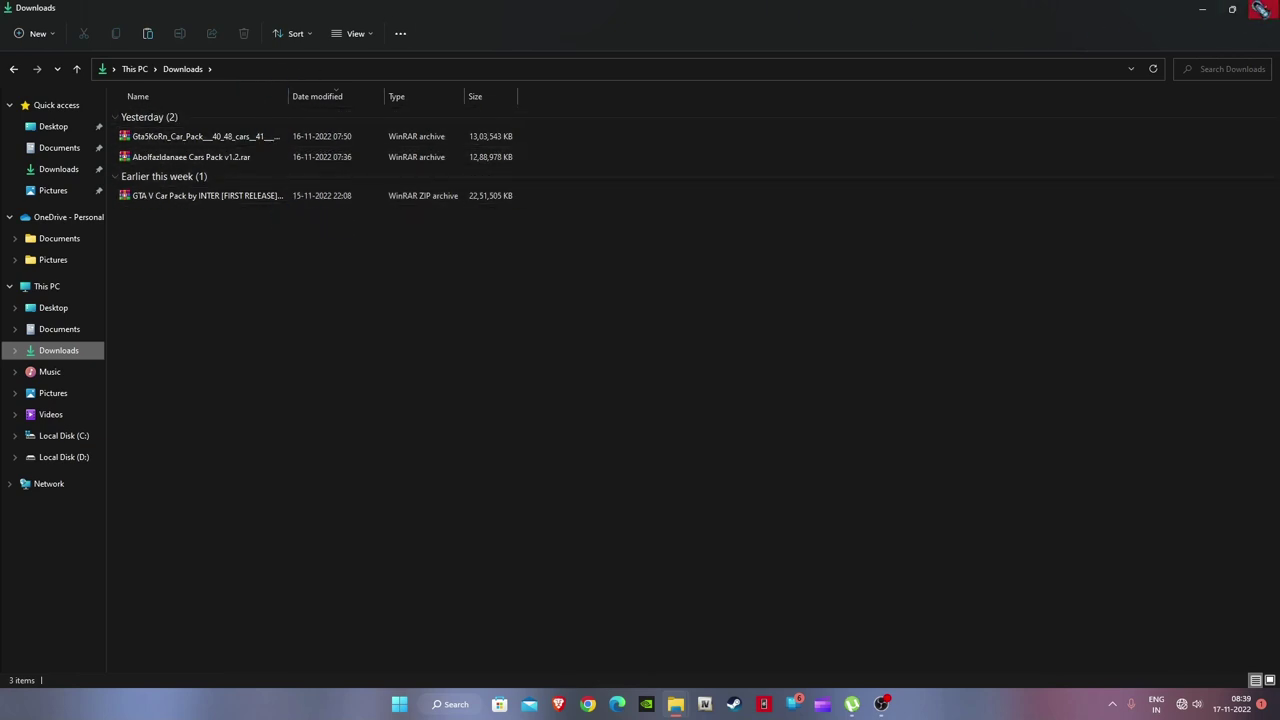
# Step: Arrange the Downloads and This PC windows side by side, each filling half of the screen
pyautogui.click(1232, 9)
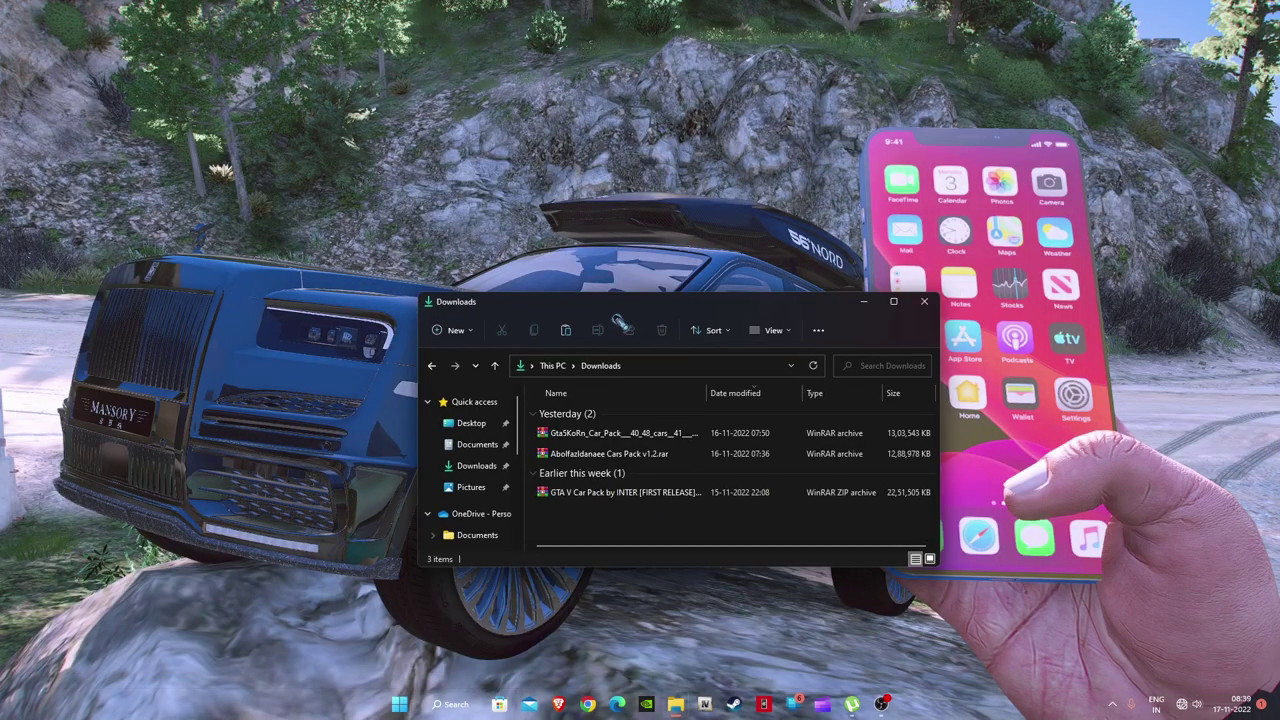
pyautogui.moveTo(665, 308); pyautogui.dragTo(299, 162)
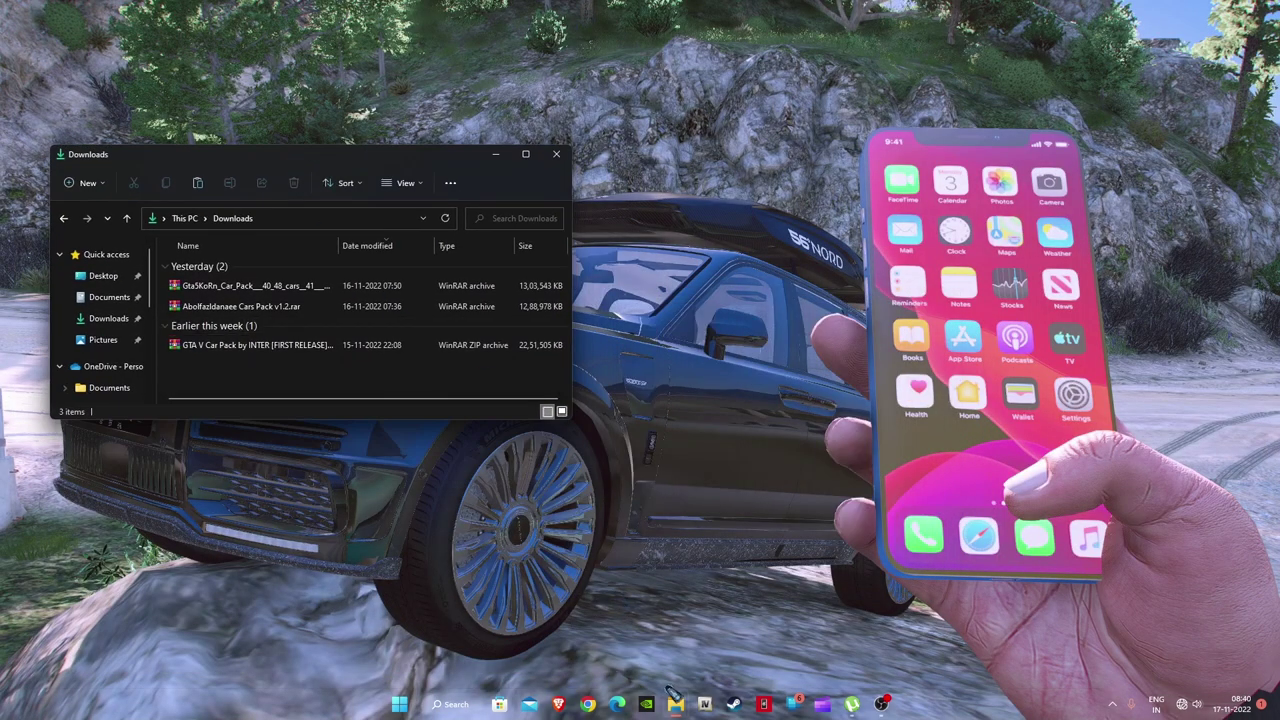
pyautogui.moveTo(675, 700)
pyautogui.click(645, 640)
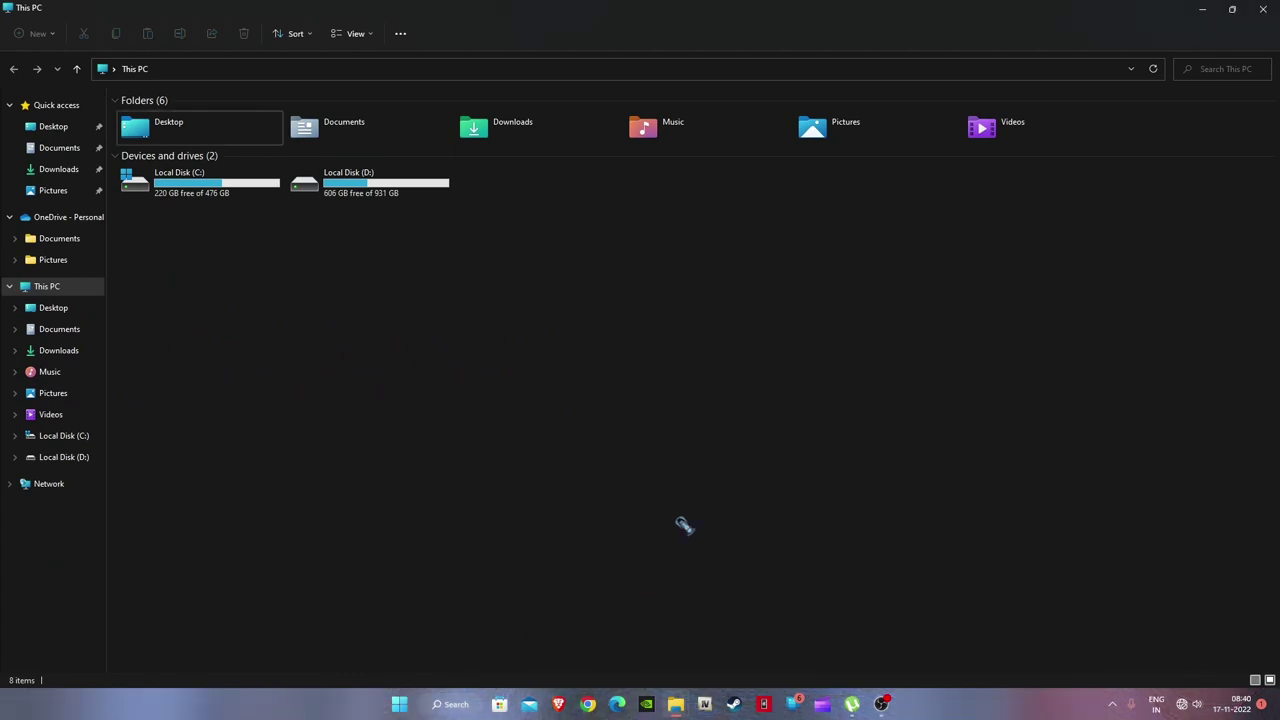
pyautogui.moveTo(1236, 12)
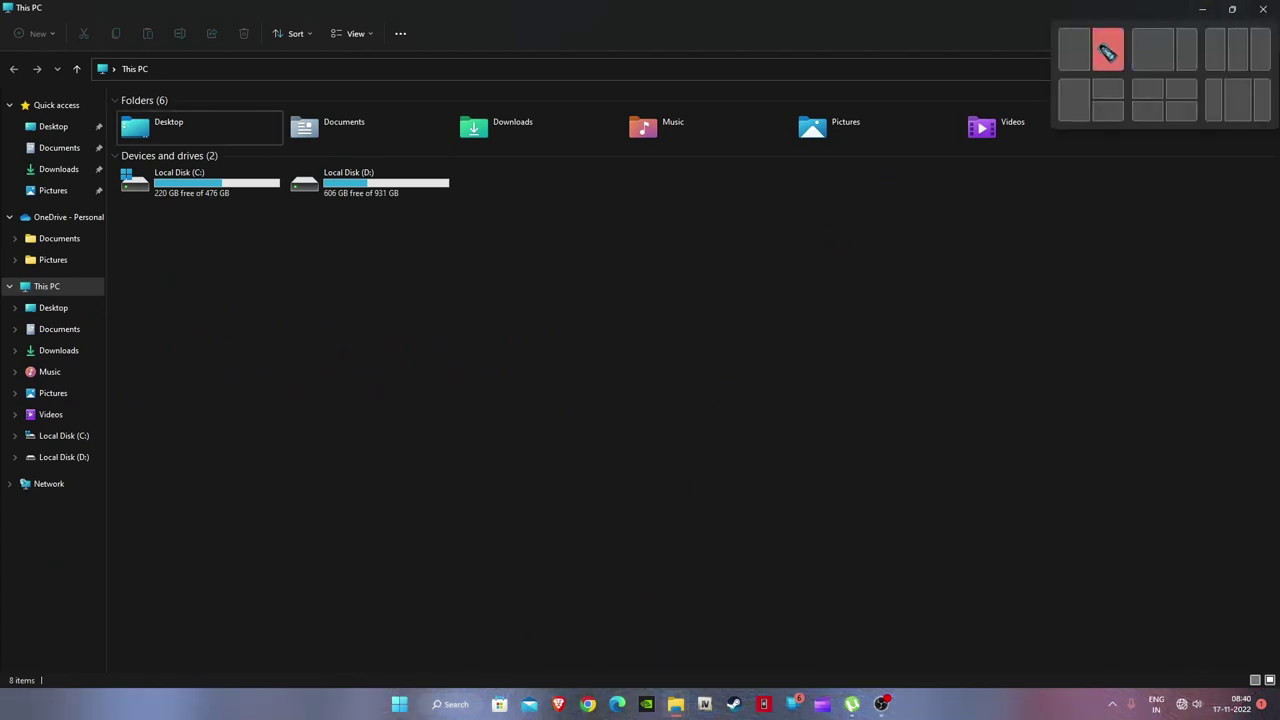
pyautogui.click(1108, 52)
pyautogui.click(305, 216)
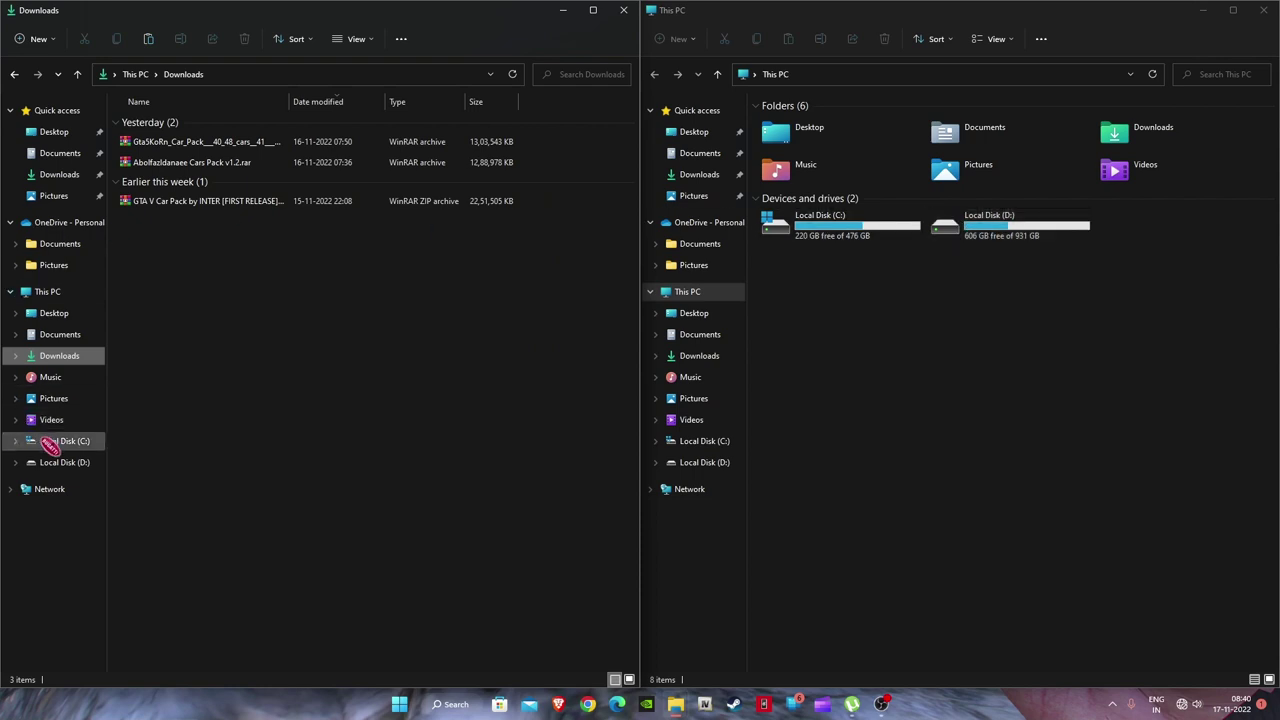
# Step: Show Modding needs from Local Disk (D:) in the Downloads window and SteamLibrary\steamapps\common\Grand Theft Auto V in the other window
pyautogui.click(63, 460)
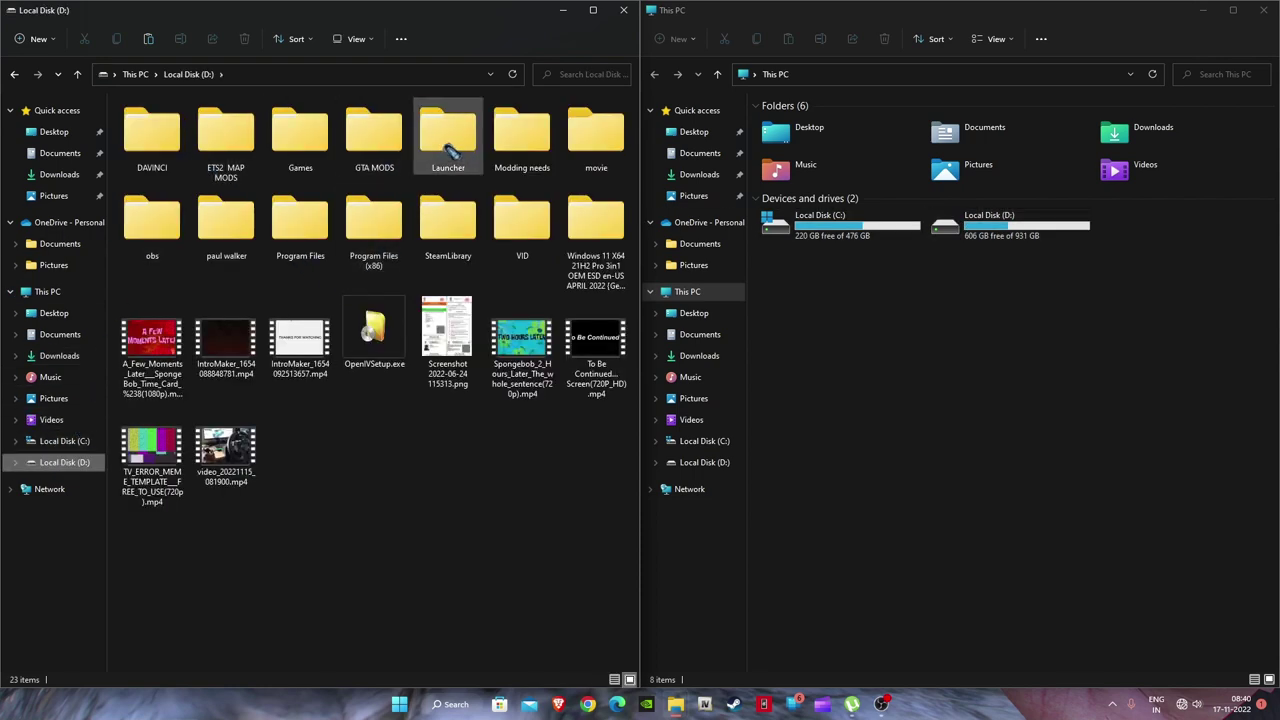
pyautogui.doubleClick(522, 135)
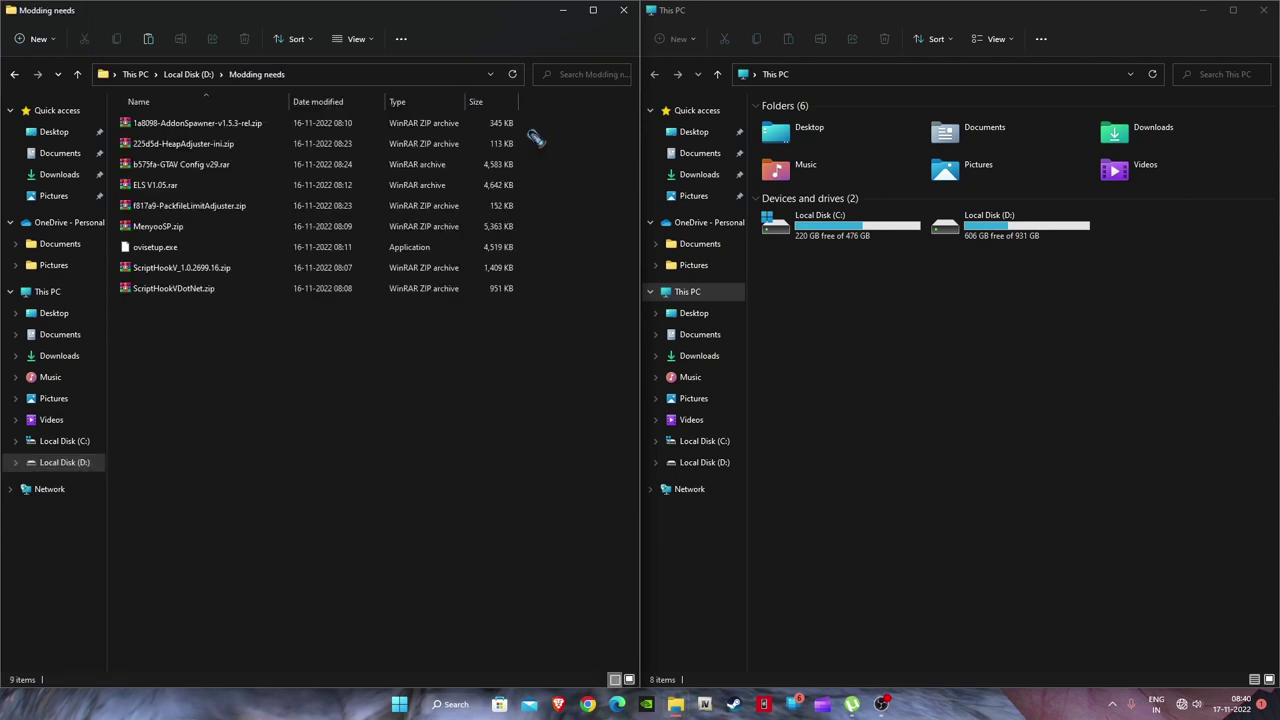
pyautogui.doubleClick(1040, 232)
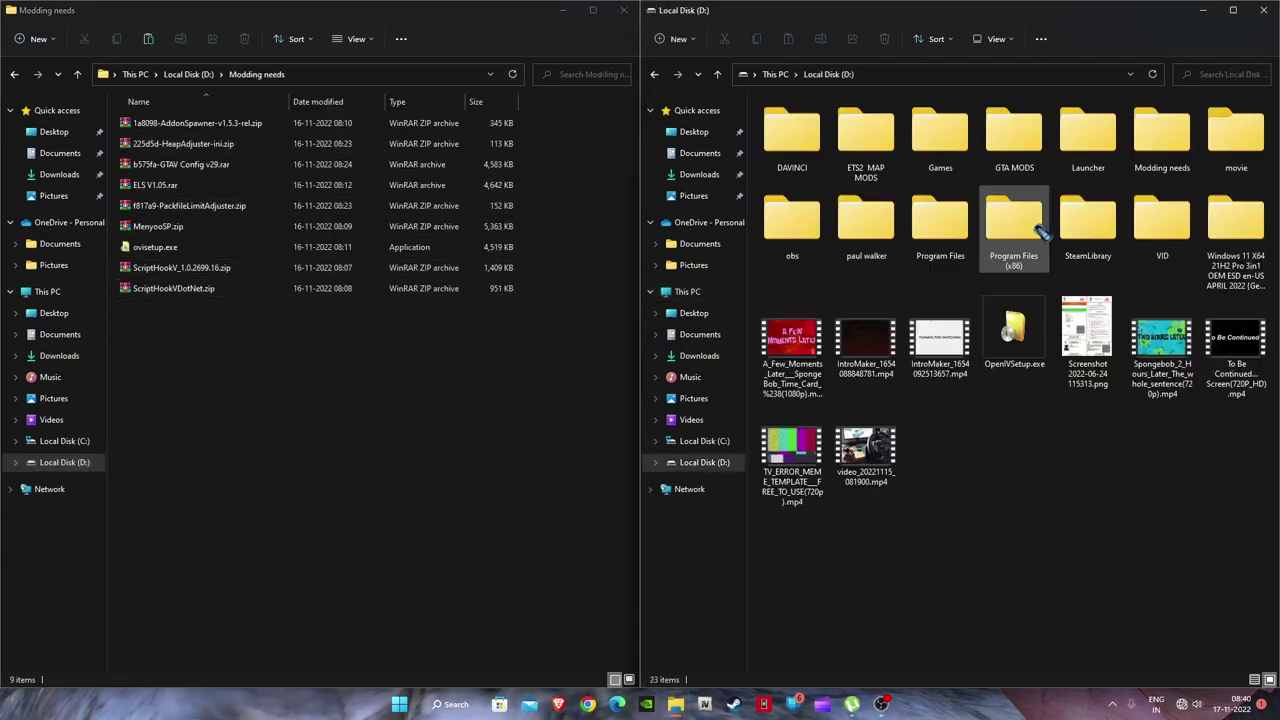
pyautogui.doubleClick(1106, 222)
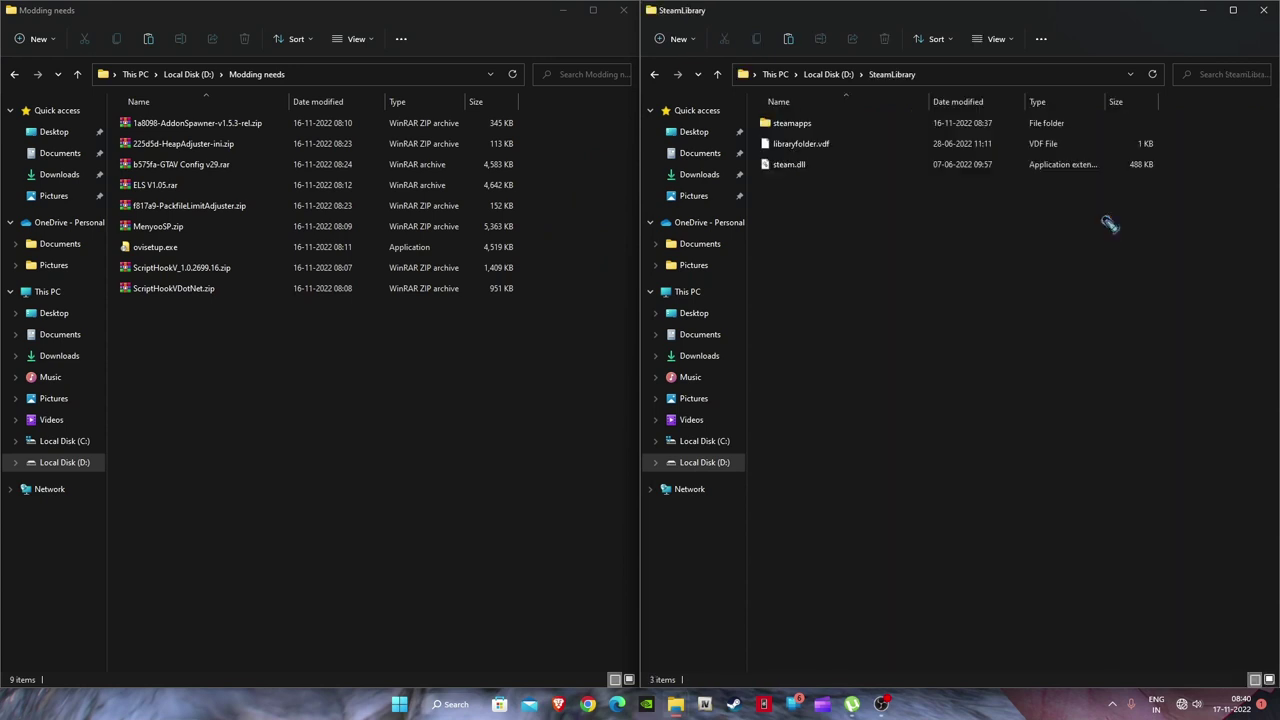
pyautogui.doubleClick(800, 123)
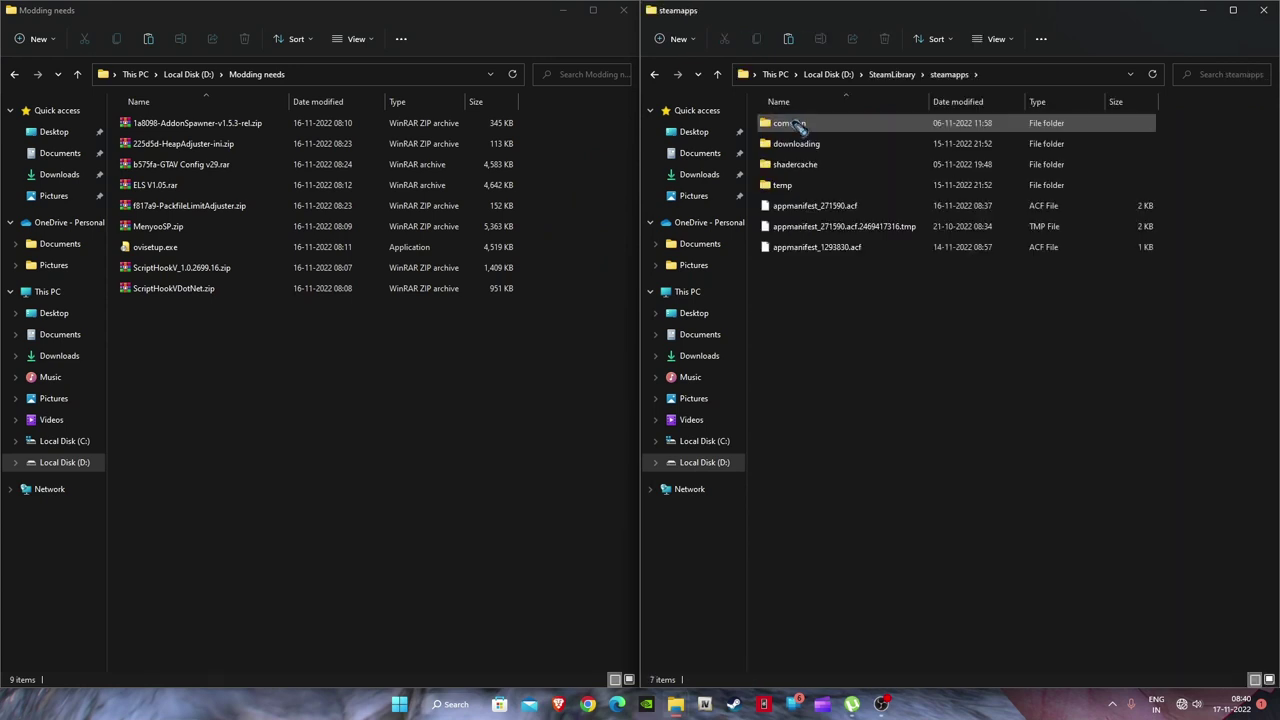
pyautogui.doubleClick(800, 124)
pyautogui.doubleClick(800, 144)
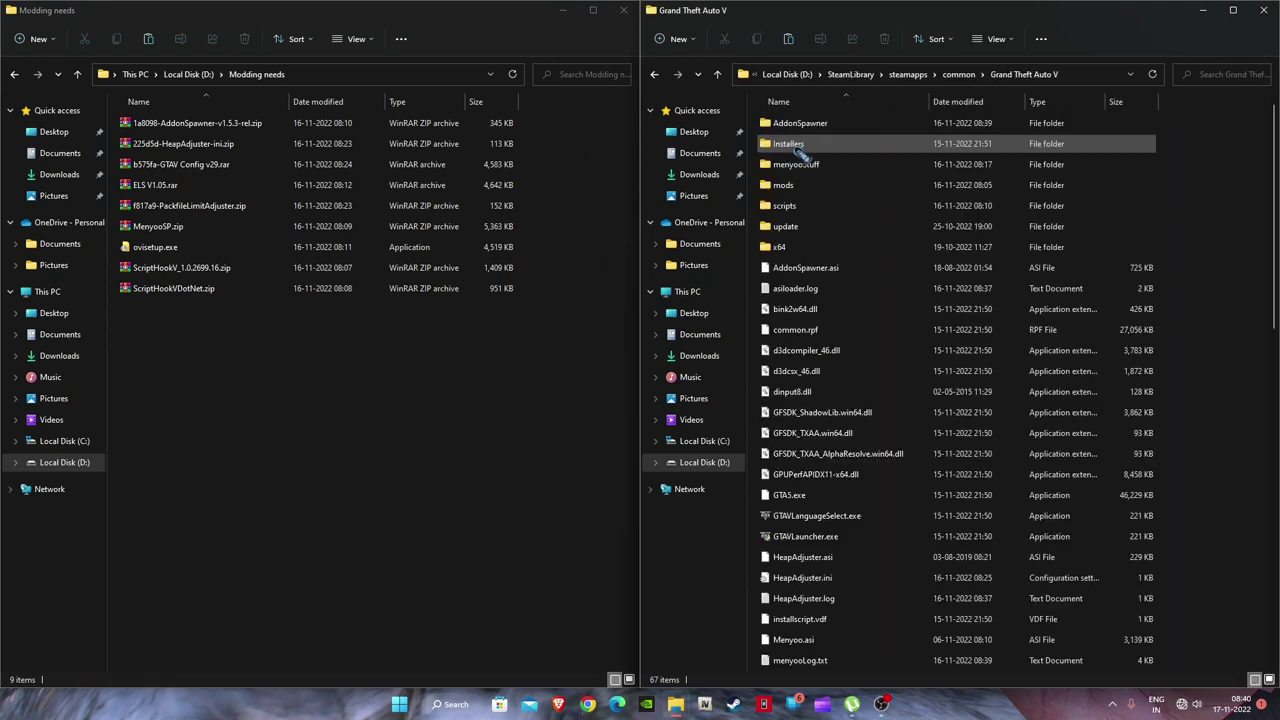
pyautogui.scroll(-4, 880, 380)
pyautogui.scroll(4, 833, 390)
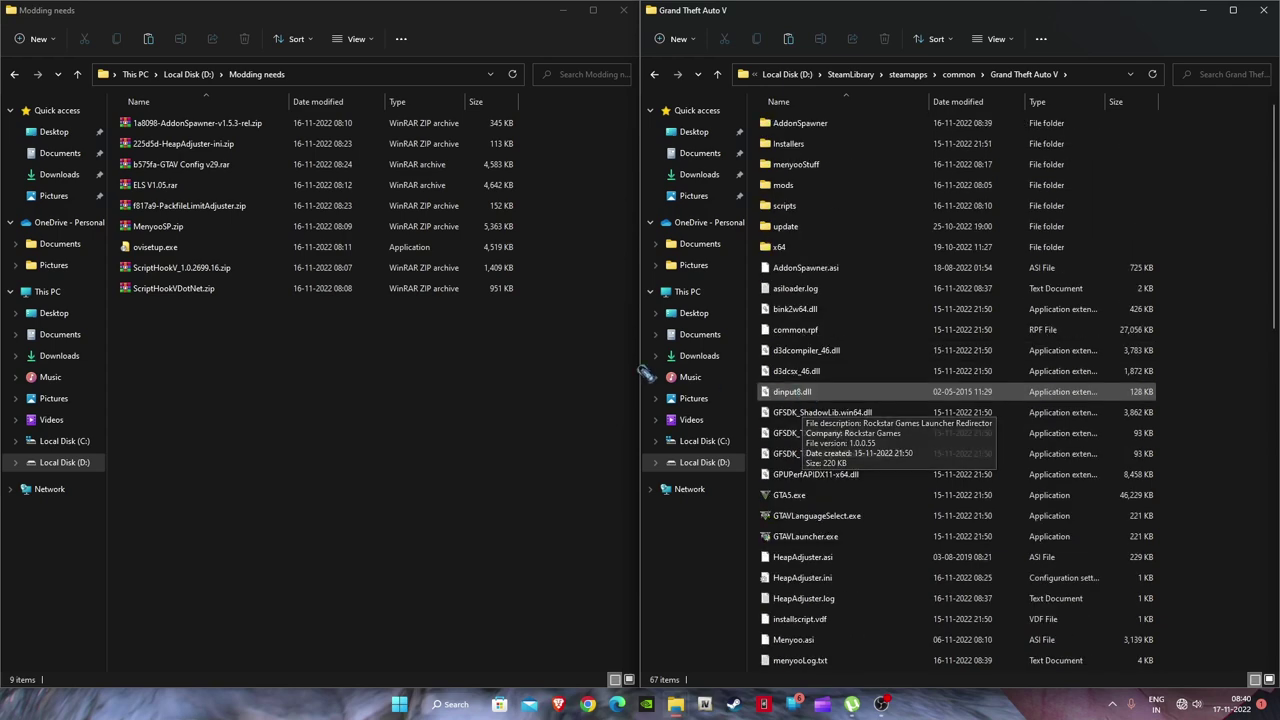
# Step: Open the bin folder inside ScriptHookV_1.0.2699.16.zip, keeping the archive window clear of the Grand Theft Auto V folder
pyautogui.click(165, 355)
pyautogui.doubleClick(183, 274)
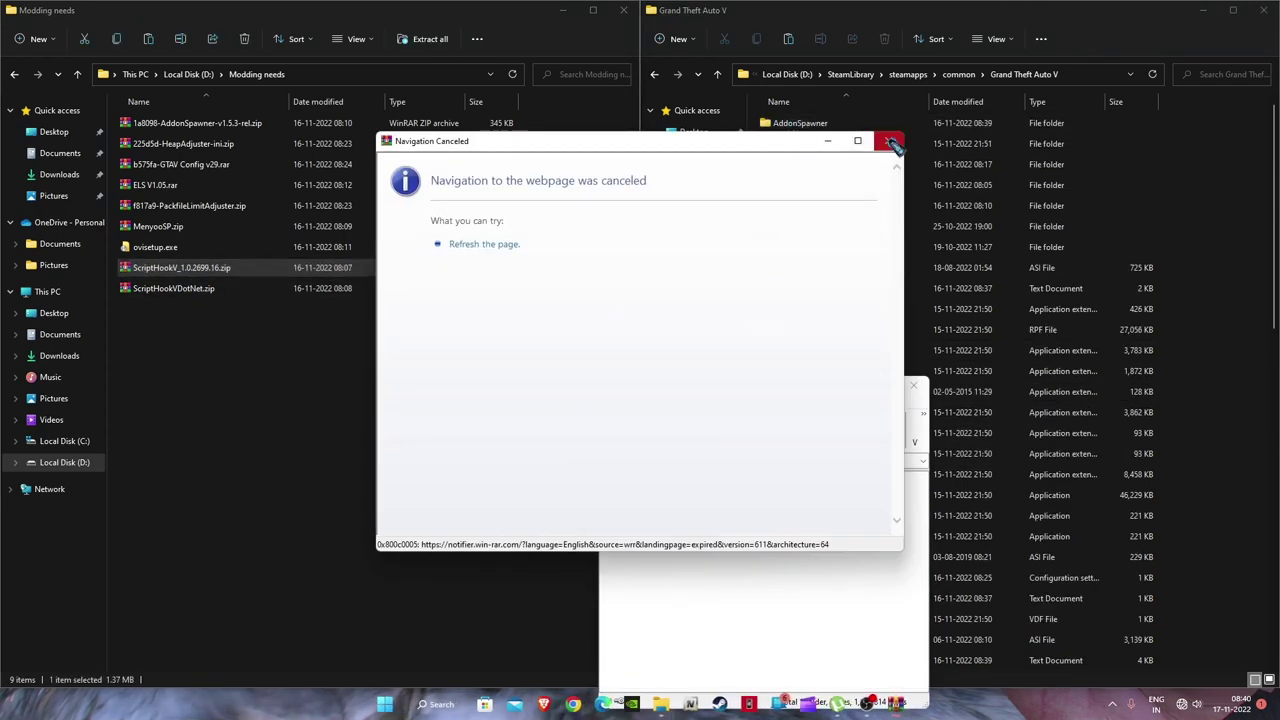
pyautogui.click(892, 143)
pyautogui.moveTo(693, 387); pyautogui.dragTo(267, 195)
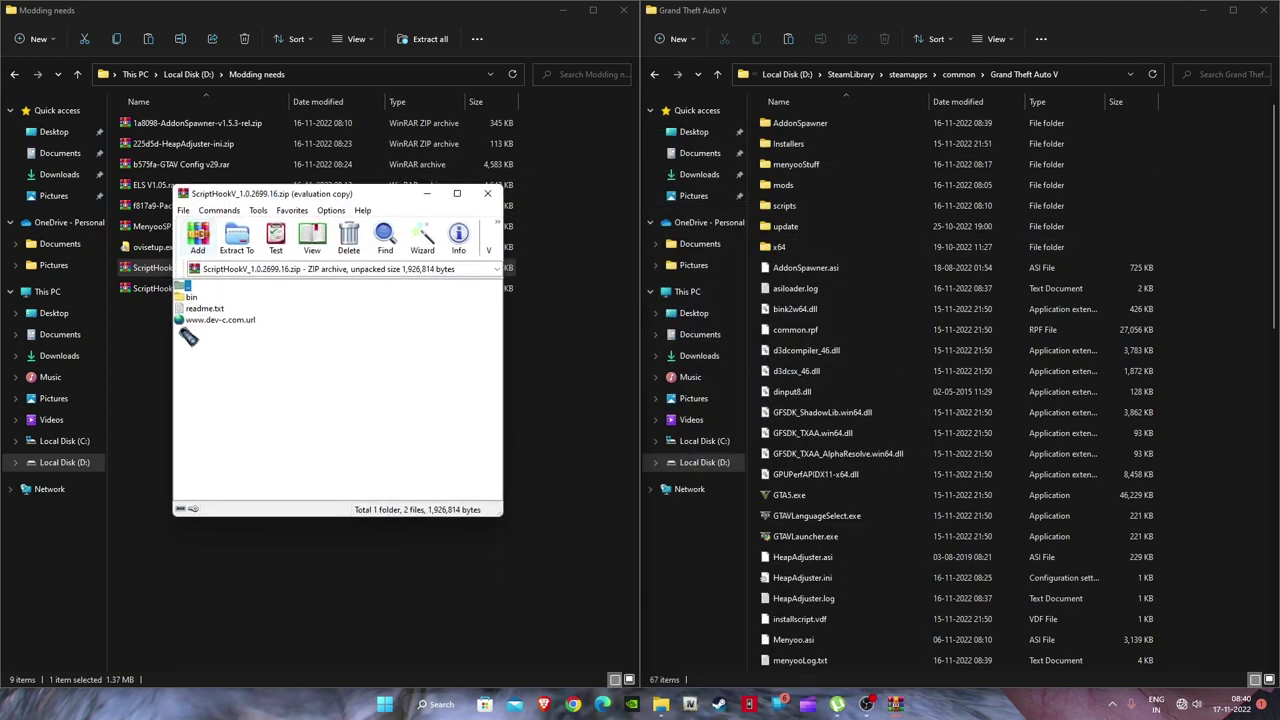
pyautogui.doubleClick(195, 299)
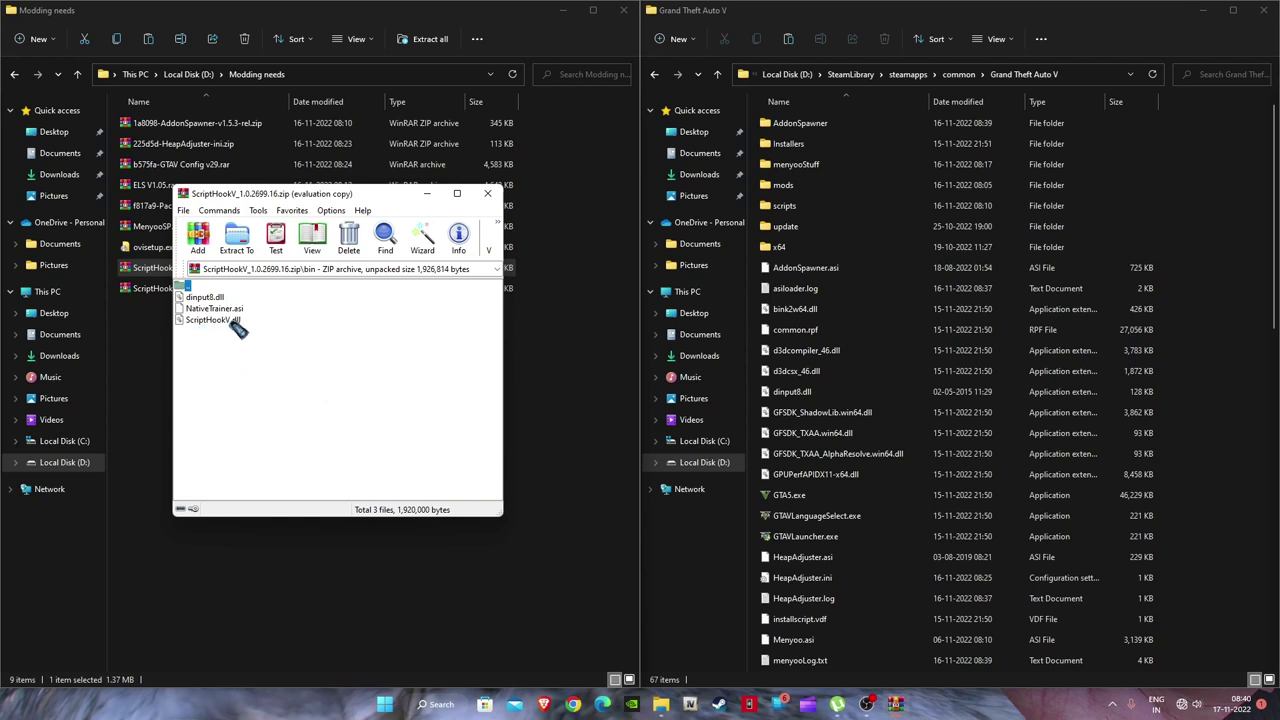
# Step: Extract dinput8.dll and ScriptHookV.dll into the Grand Theft Auto V folder, replacing the existing files, and close the archive
pyautogui.click(204, 299)
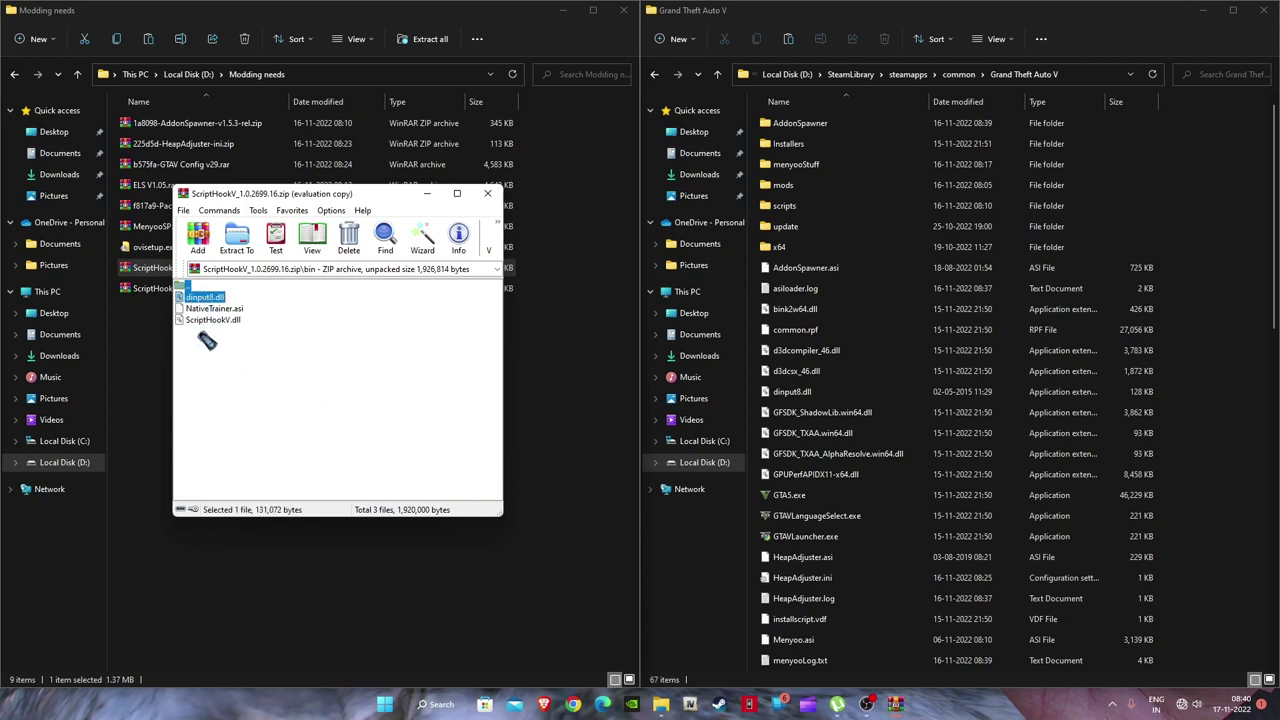
pyautogui.keyDown('ctrl'); pyautogui.click(212, 320); pyautogui.keyUp('ctrl')
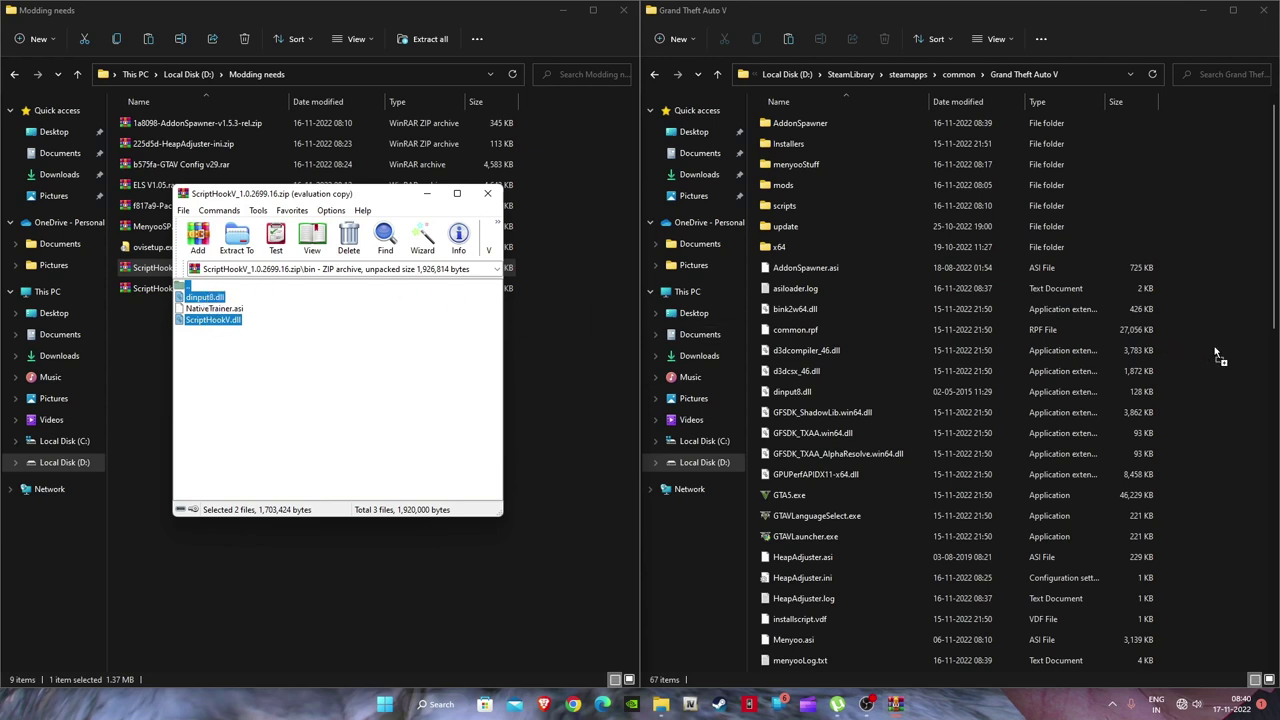
pyautogui.moveTo(1218, 355); pyautogui.dragTo(1216, 355)
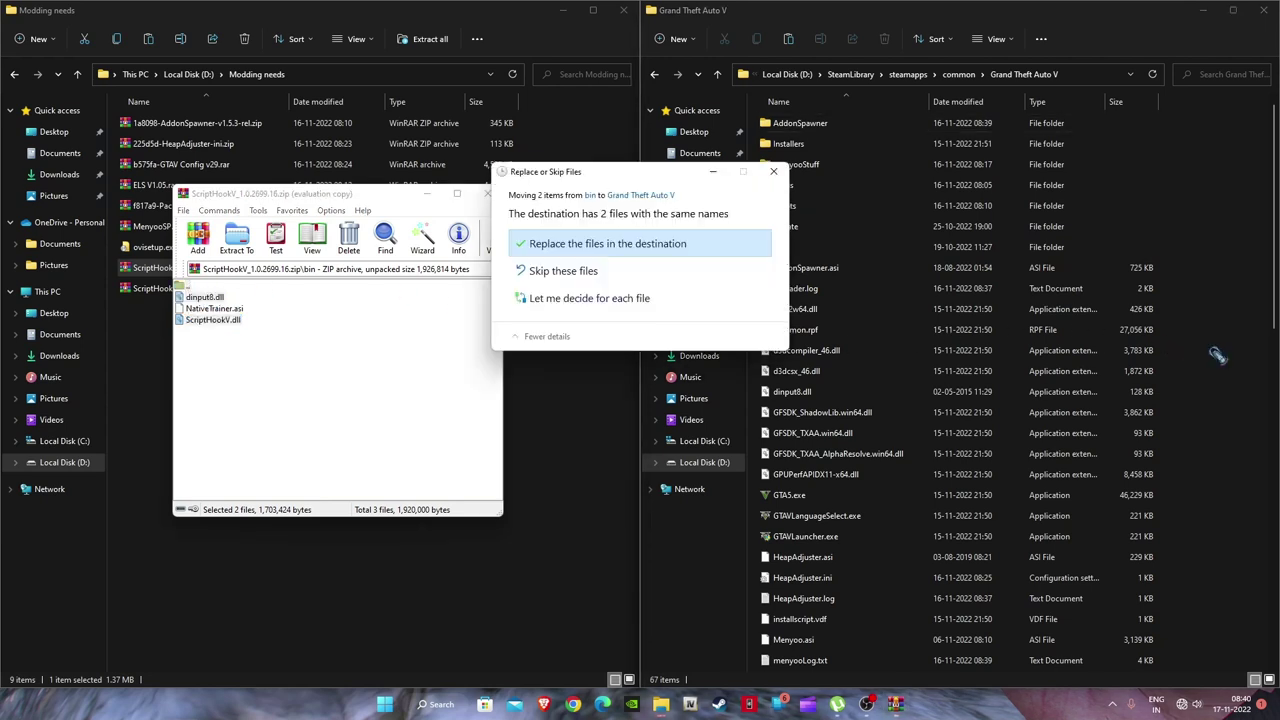
pyautogui.click(566, 250)
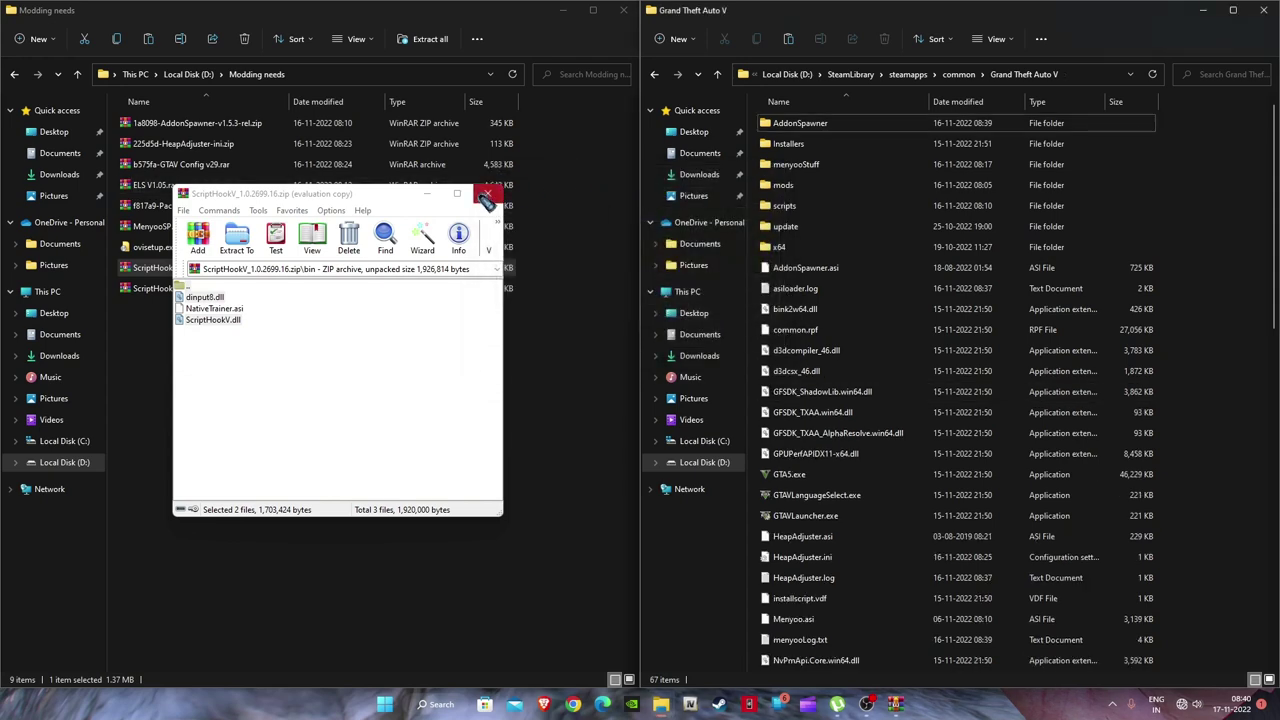
pyautogui.click(491, 192)
# Step: Extract ScriptHookVDotNet.asi, ScriptHookVDotNet.ini, ScriptHookVDotNet2.dll and ScriptHookVDotNet3.dll from ScriptHookVDotNet.zip into the Grand Theft Auto V folder, replacing existing files, and close the archive
pyautogui.click(174, 290)
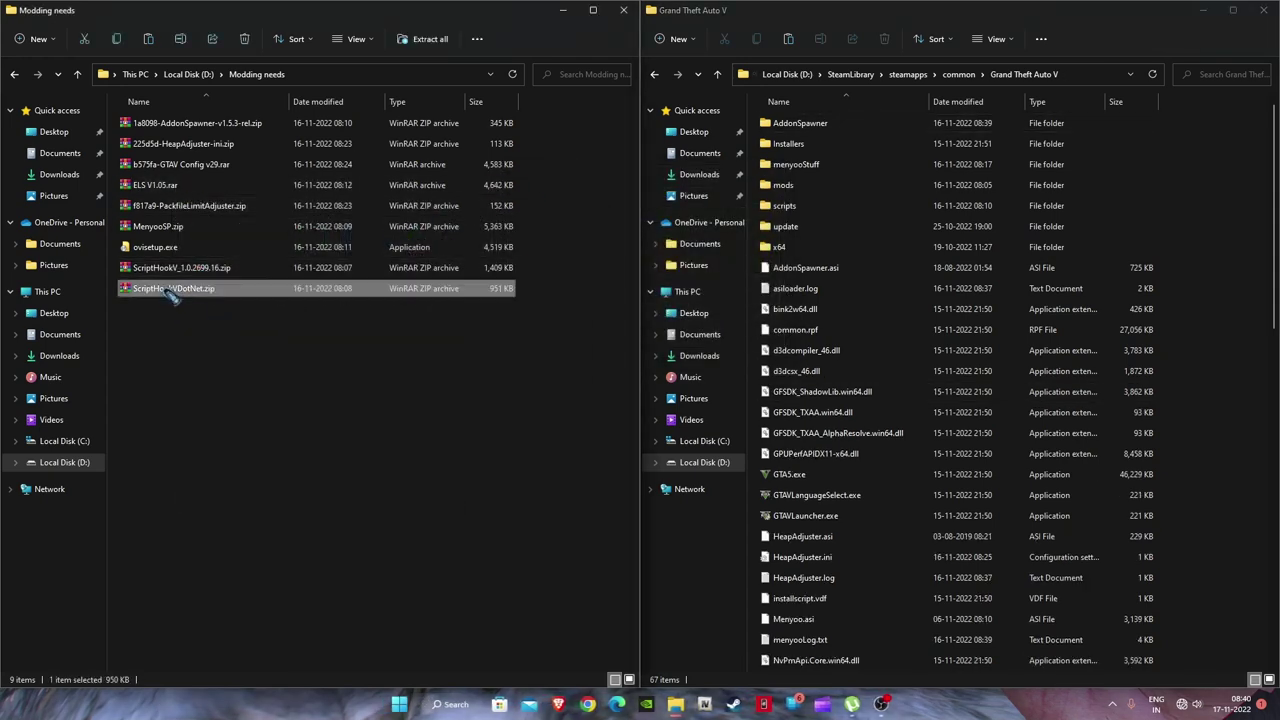
pyautogui.doubleClick(174, 290)
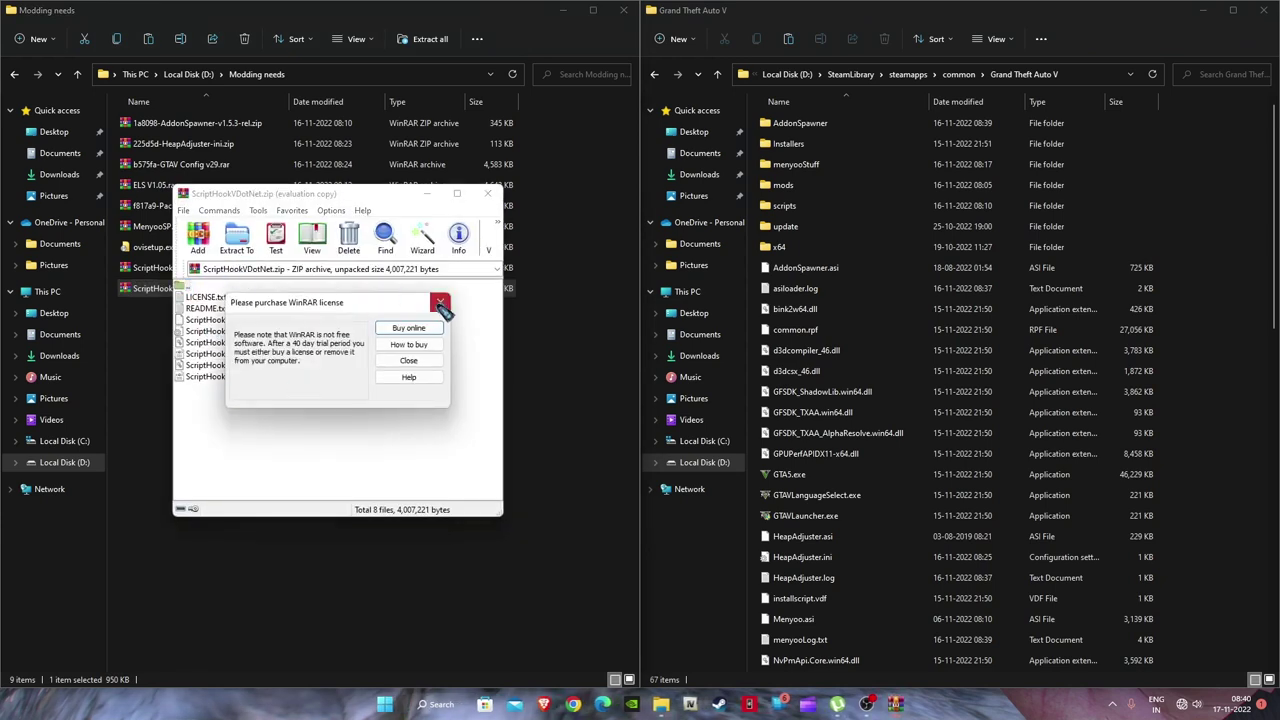
pyautogui.click(440, 300)
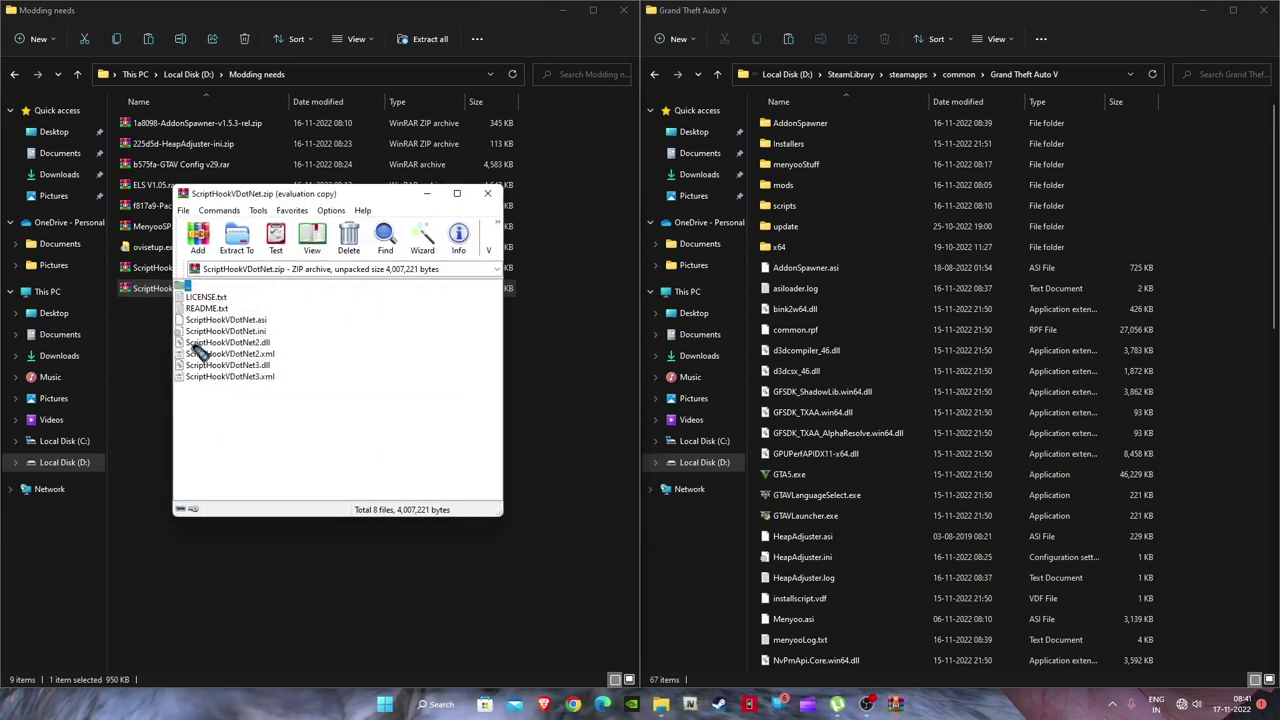
pyautogui.click(245, 320)
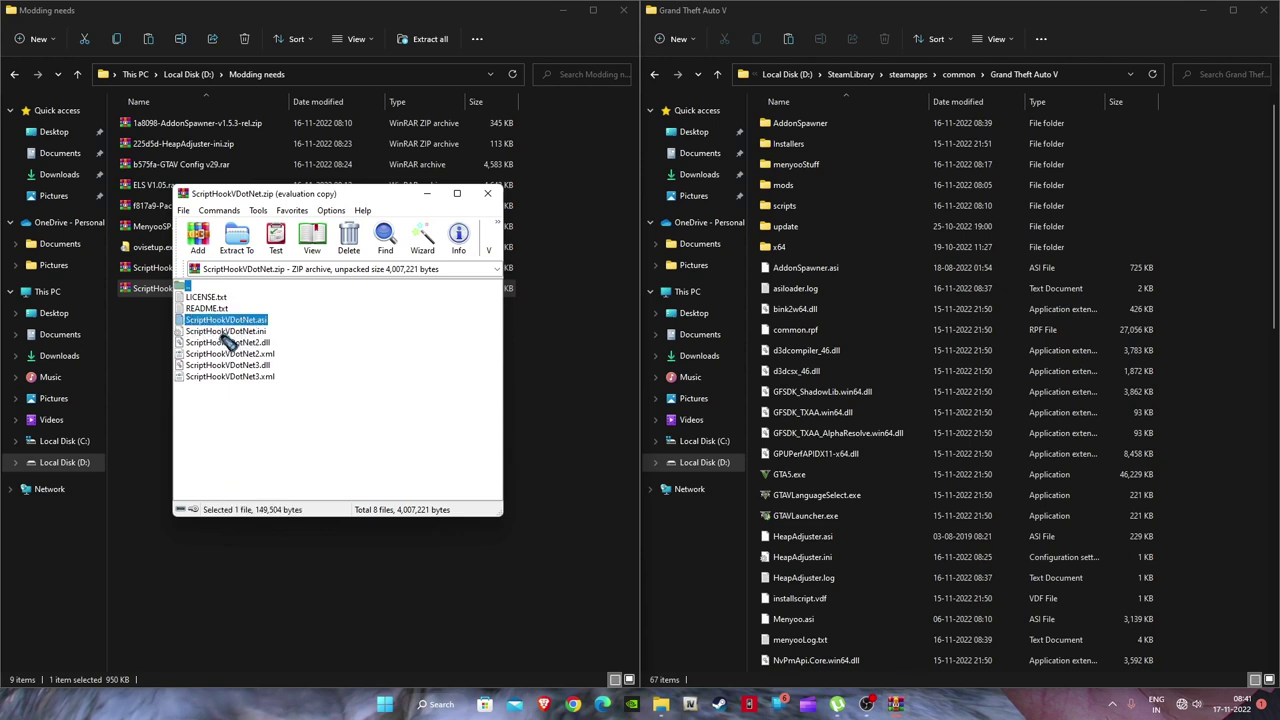
pyautogui.keyDown('shift'); pyautogui.click(228, 331); pyautogui.keyUp('shift')
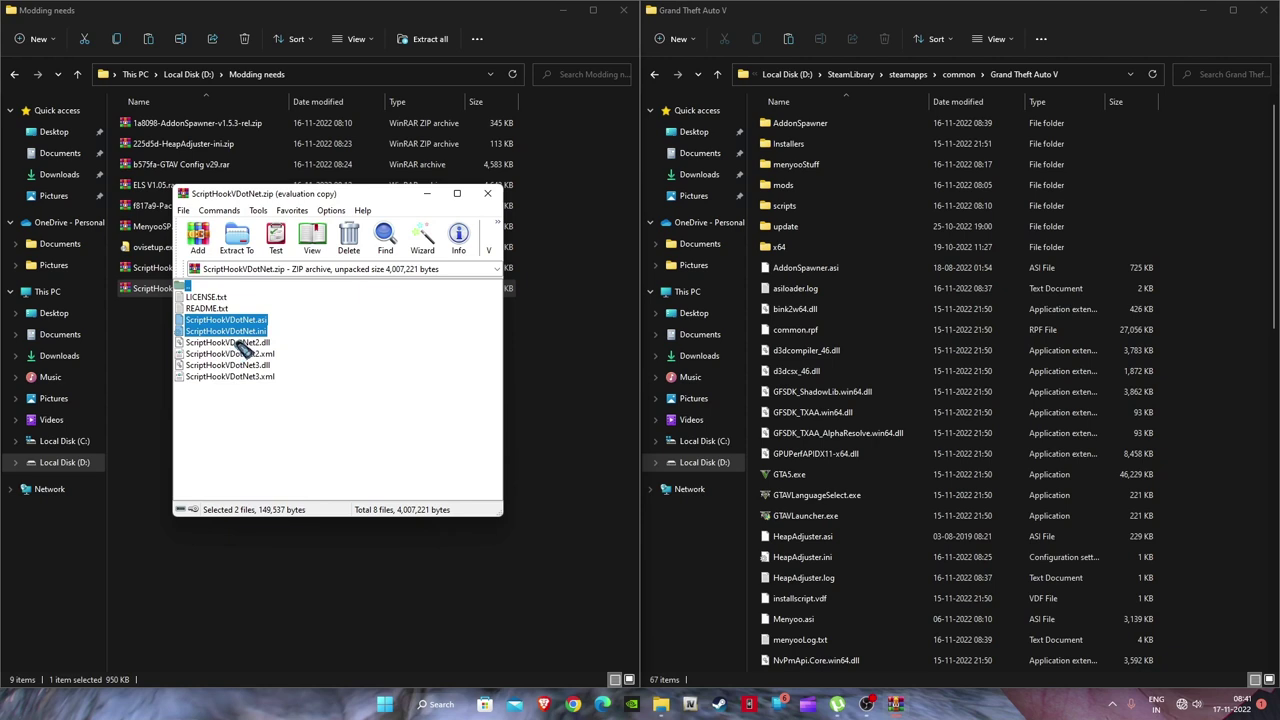
pyautogui.keyDown('shift'); pyautogui.click(240, 343); pyautogui.keyUp('shift')
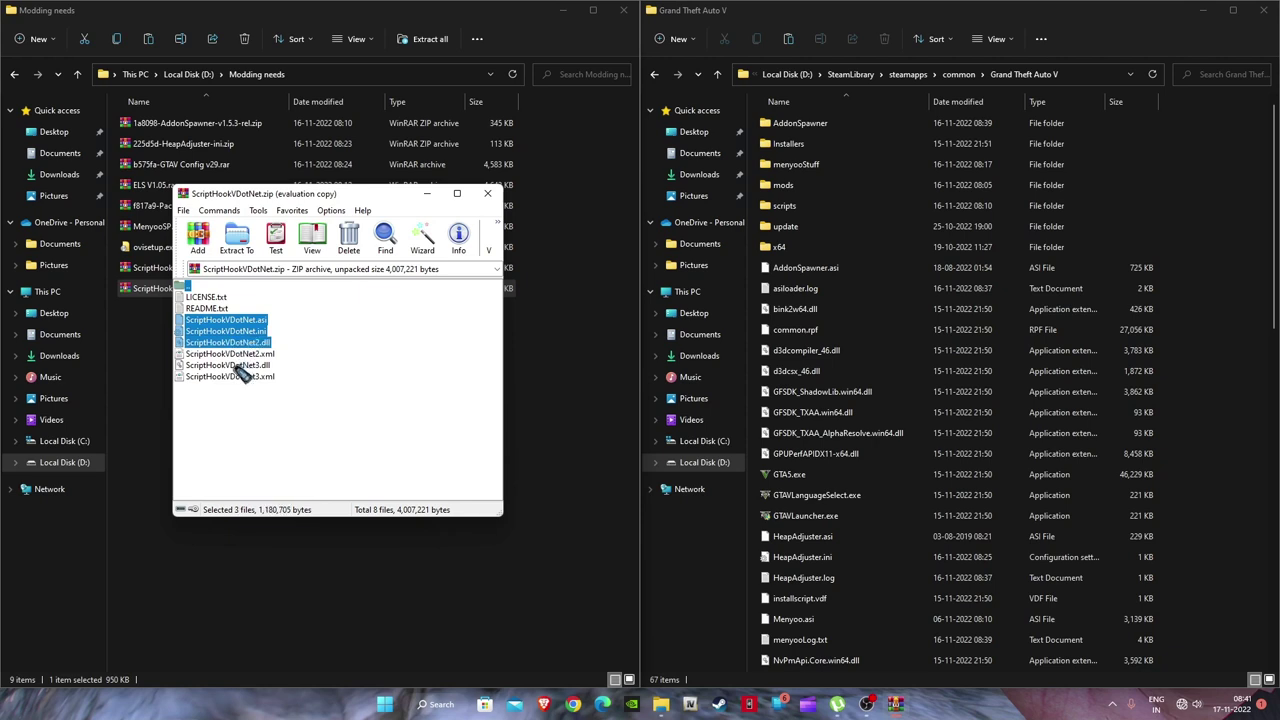
pyautogui.keyDown('ctrl'); pyautogui.click(238, 366); pyautogui.keyUp('ctrl')
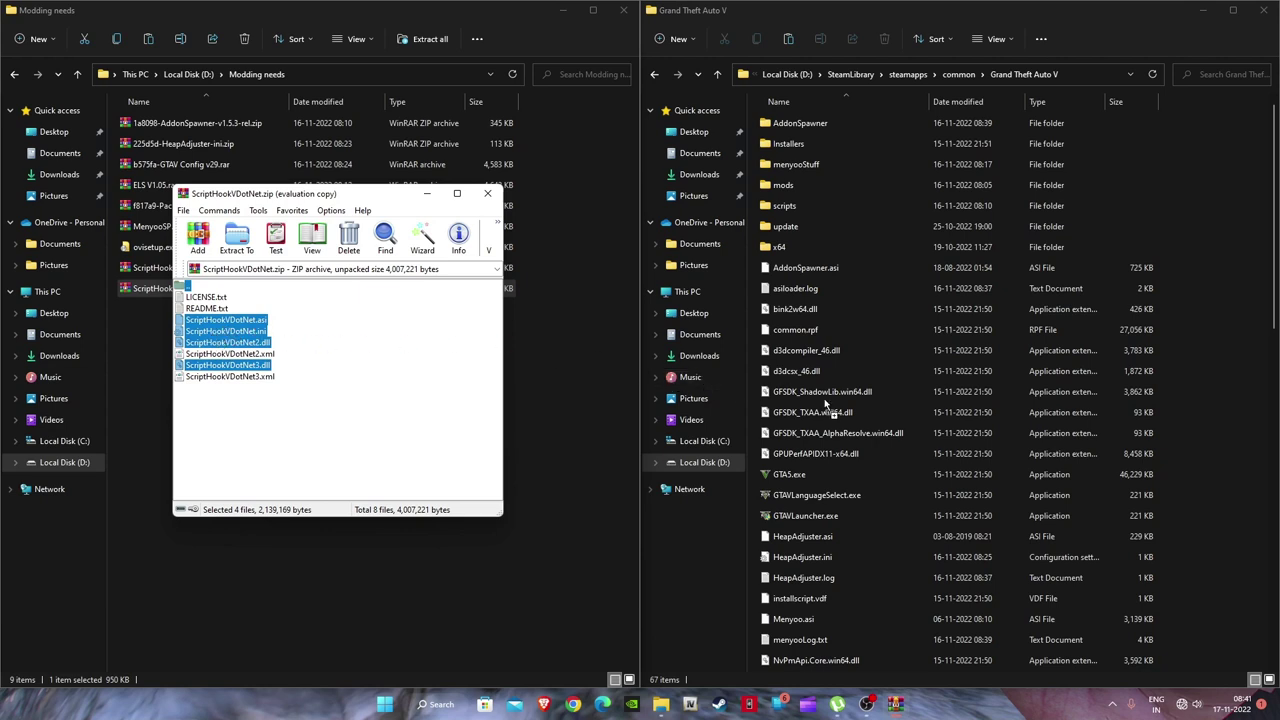
pyautogui.moveTo(824, 398); pyautogui.dragTo(1232, 490)
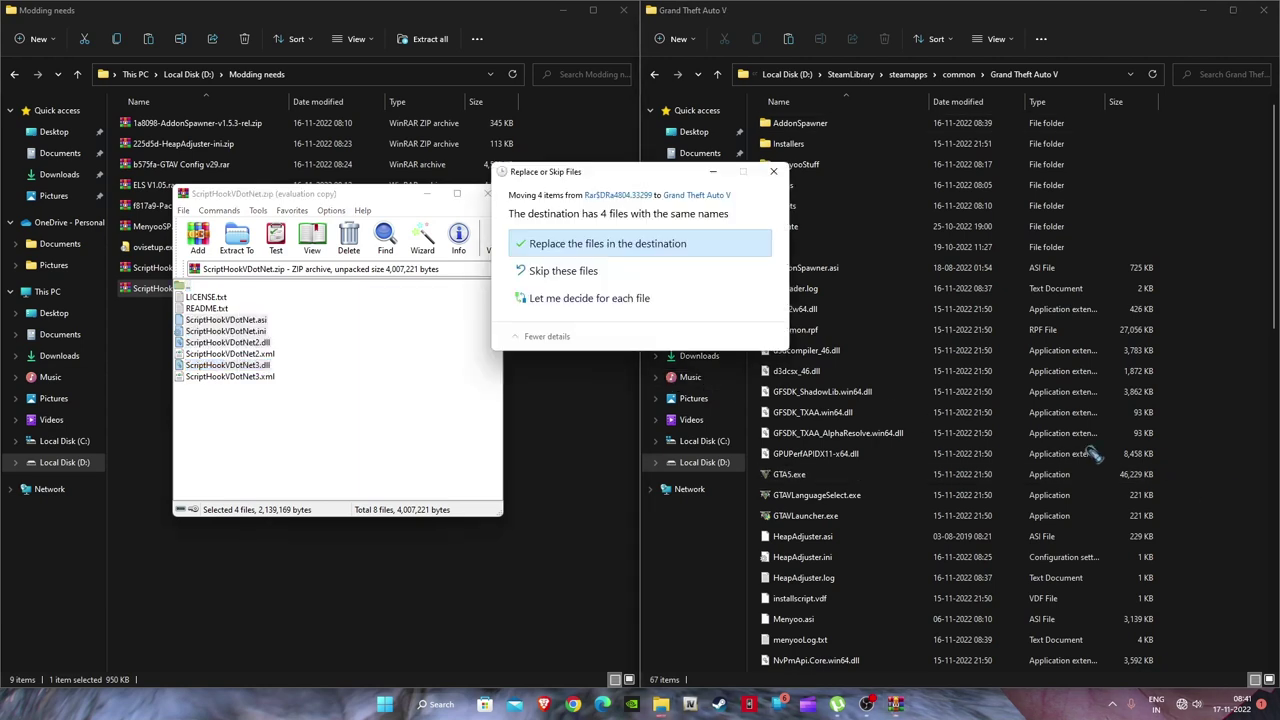
pyautogui.click(575, 248)
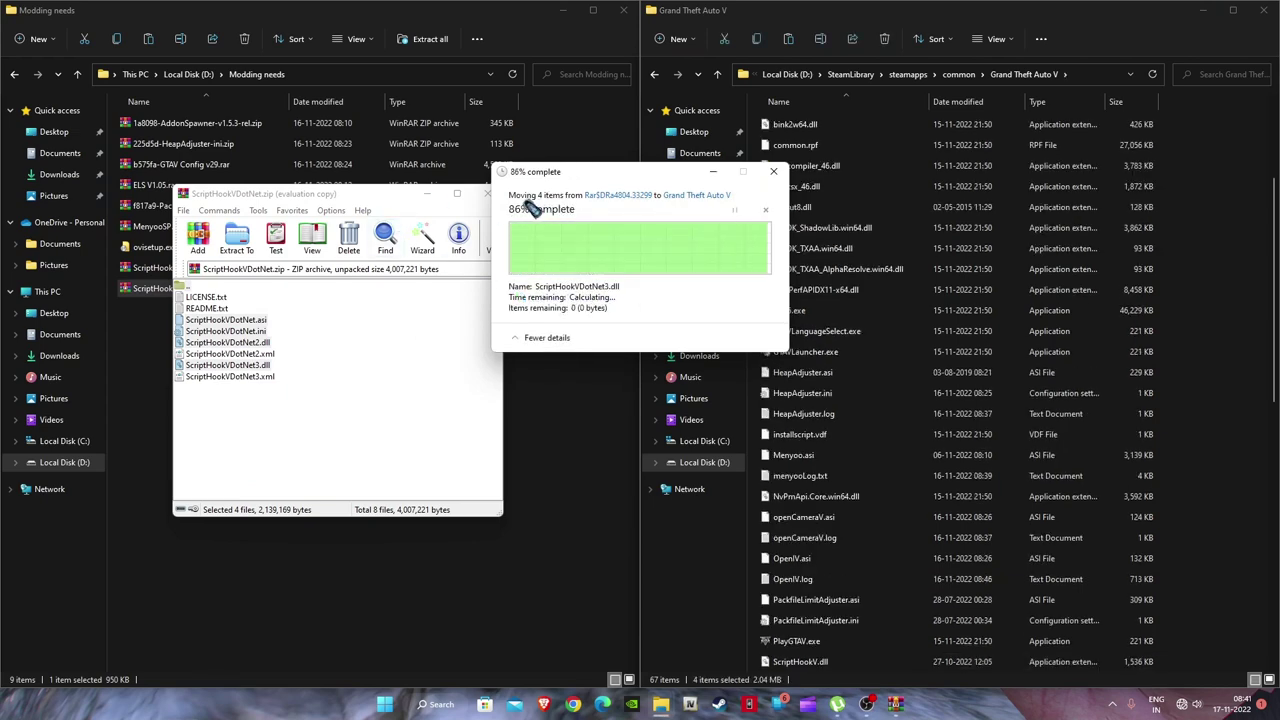
pyautogui.click(490, 195)
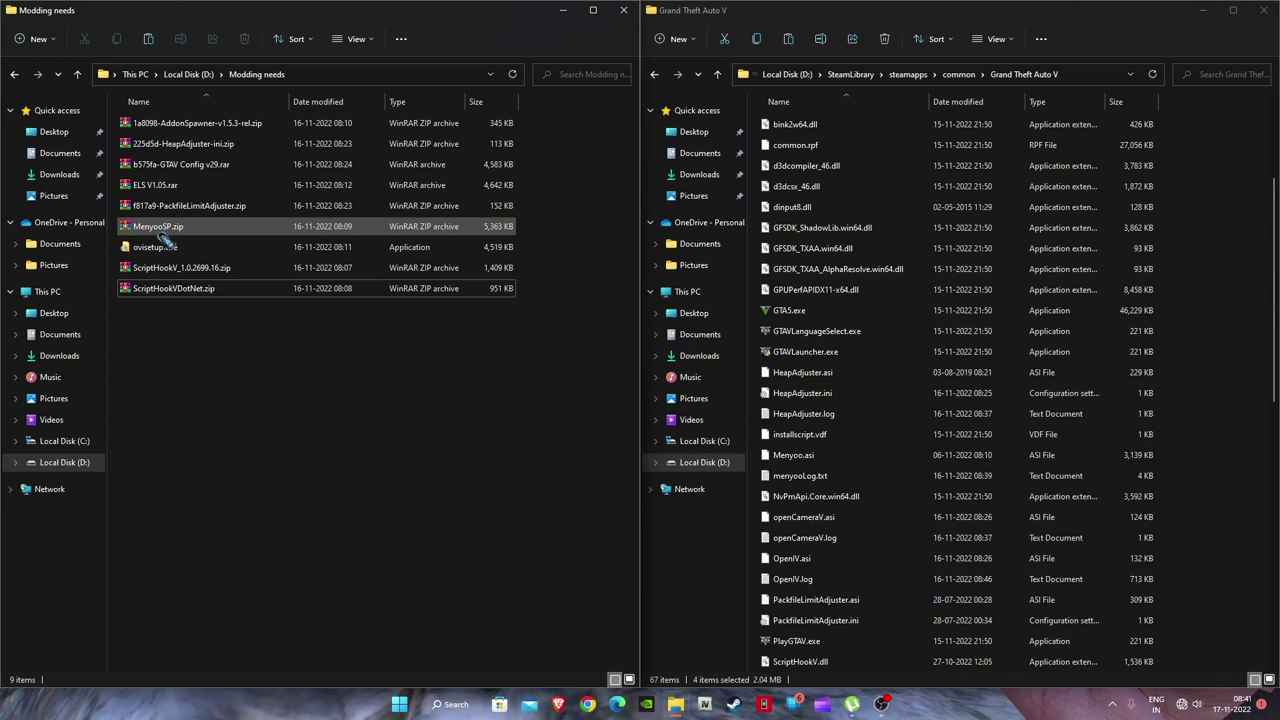
# Step: Extract the menyooStuff folder and Menyoo.asi from MenyooSP.zip into the Grand Theft Auto V folder, replacing existing files, and close the archive
pyautogui.doubleClick(162, 228)
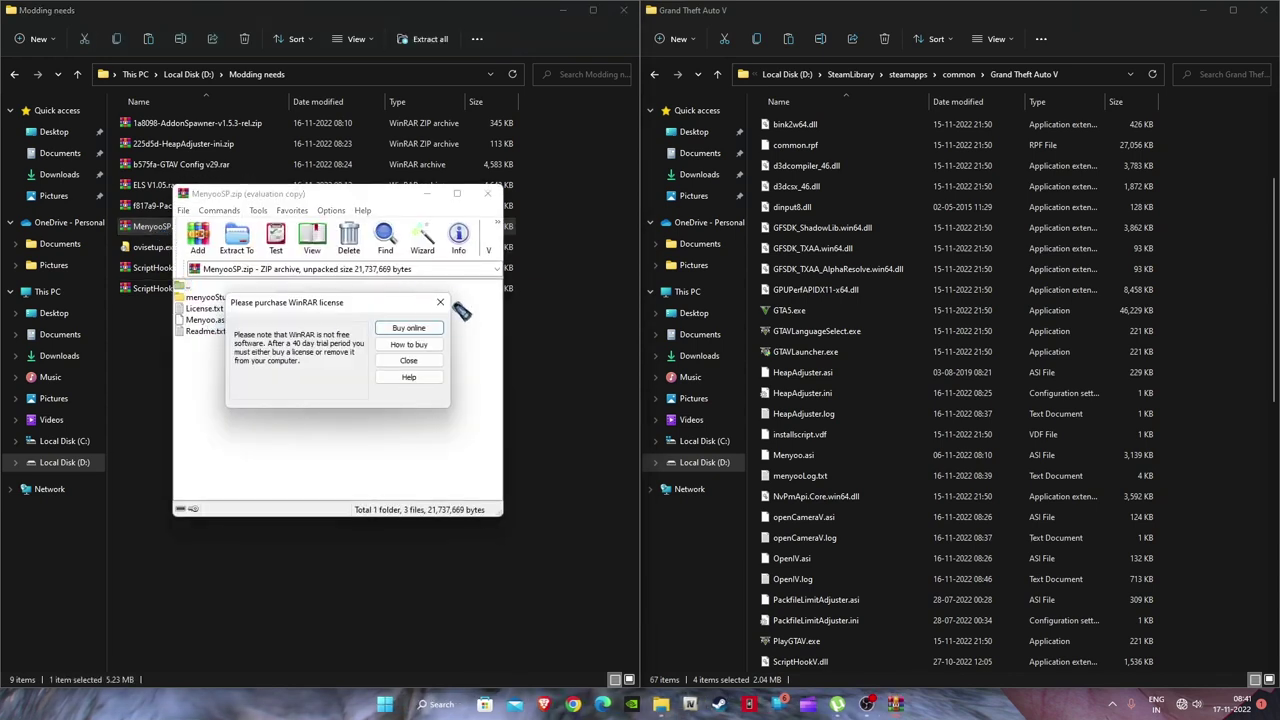
pyautogui.click(440, 302)
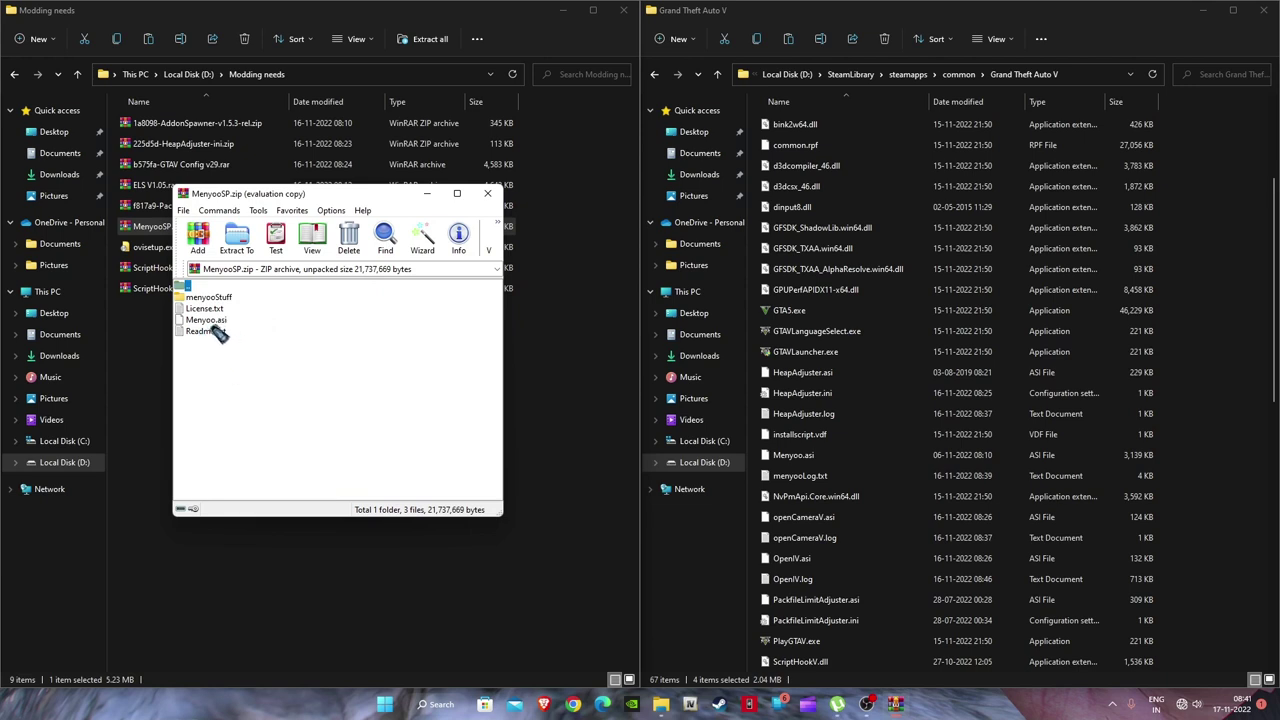
pyautogui.click(210, 320)
pyautogui.keyDown('ctrl'); pyautogui.click(212, 298); pyautogui.keyUp('ctrl')
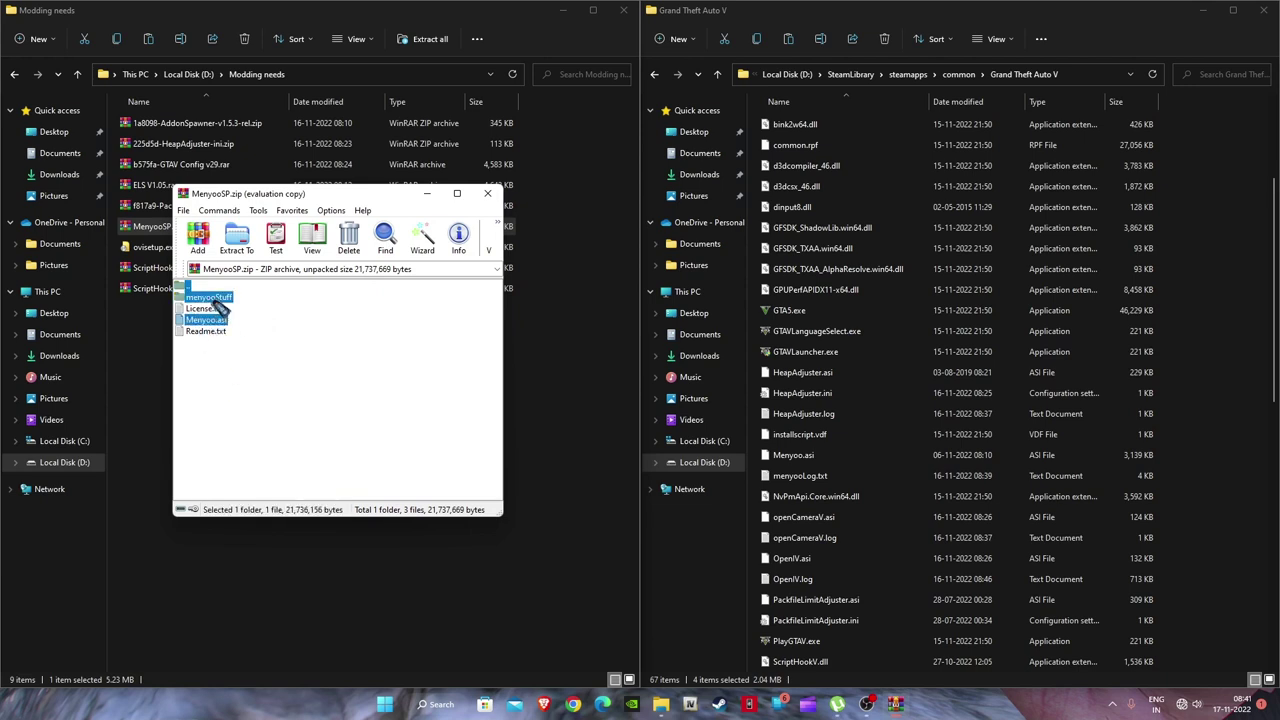
pyautogui.moveTo(1197, 367); pyautogui.dragTo(1236, 370)
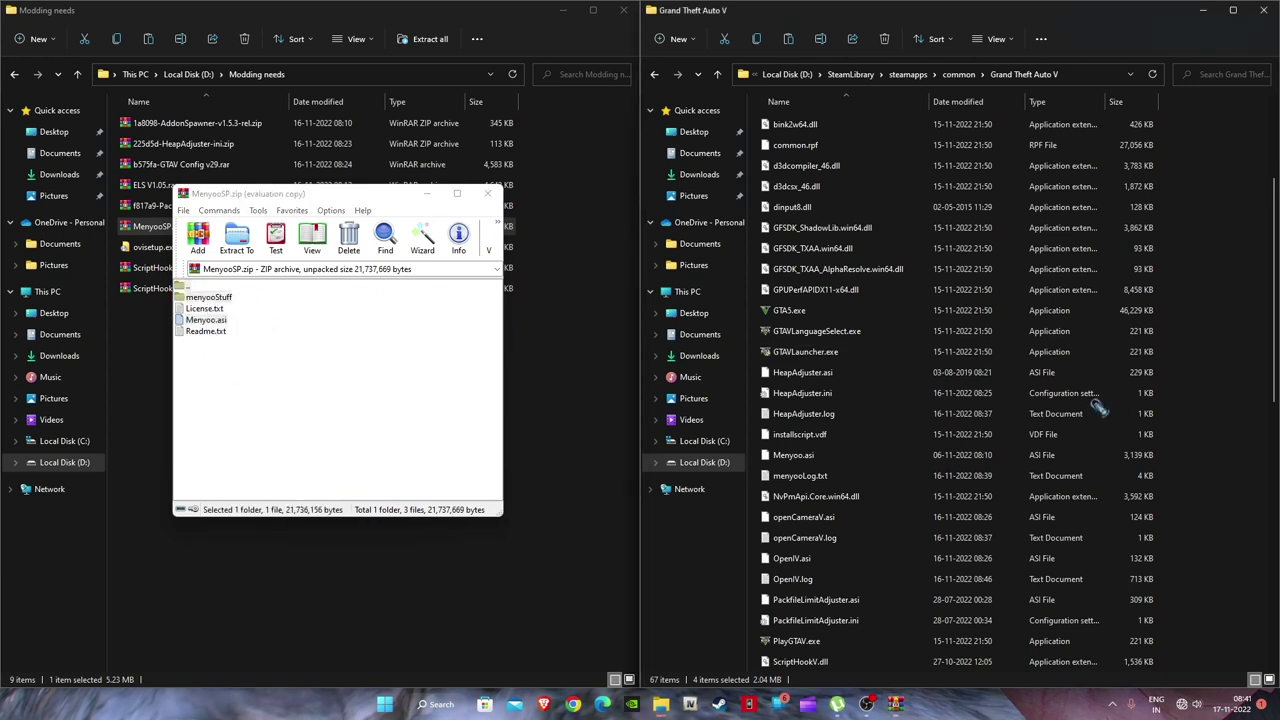
pyautogui.click(588, 244)
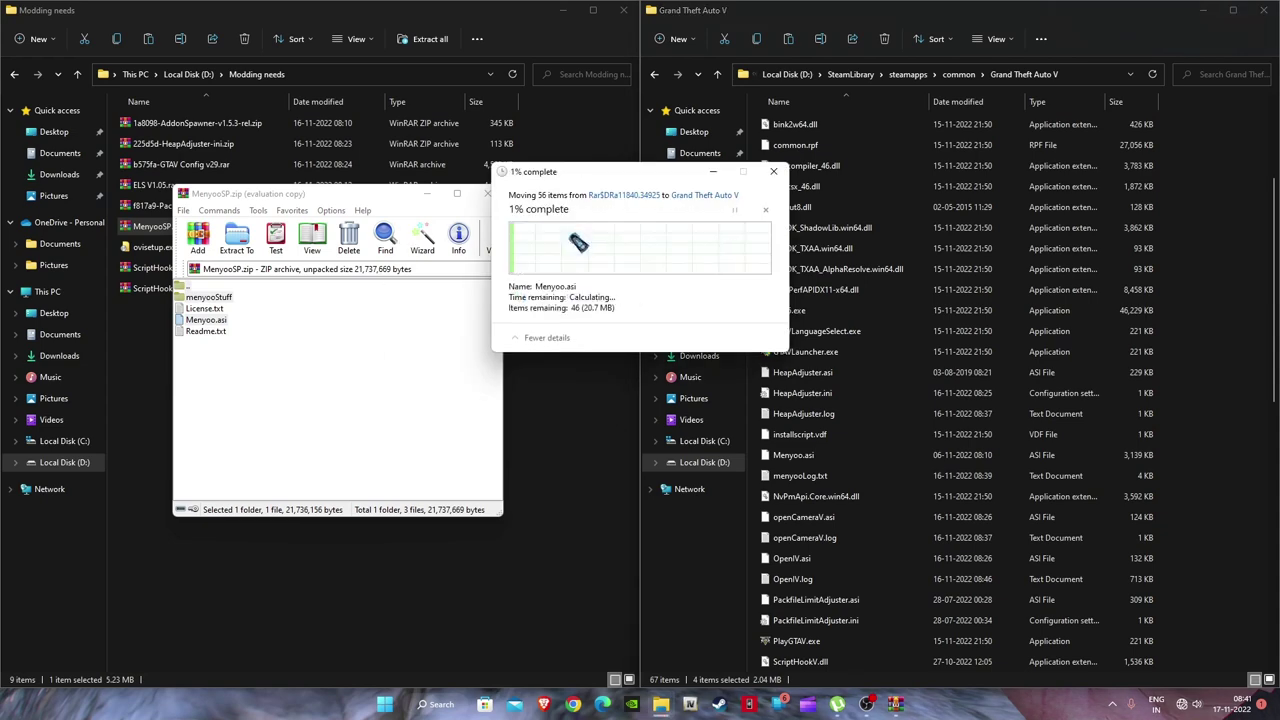
pyautogui.click(490, 193)
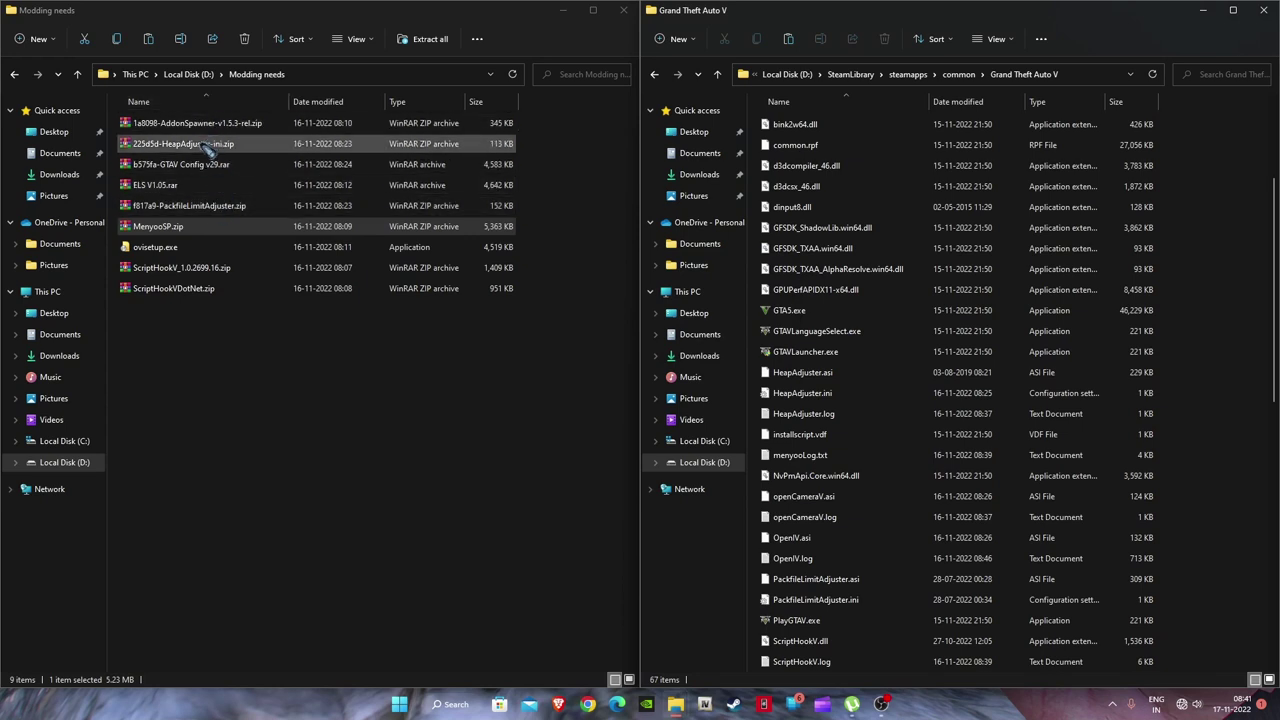
# Step: Extract HeapAdjuster.asi and HeapAdjuster.ini from 225d5d-HeapAdjuster-ini.zip into the Grand Theft Auto V folder, replacing the existing files
pyautogui.doubleClick(205, 146)
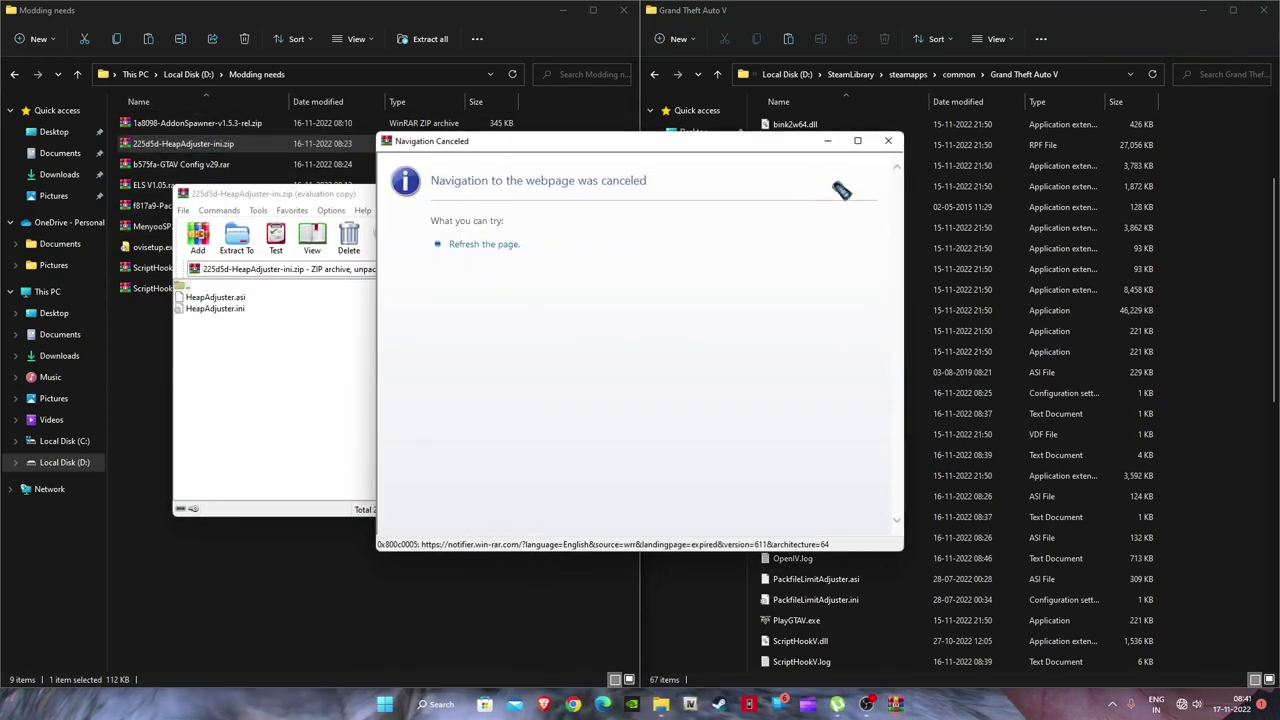
pyautogui.click(889, 143)
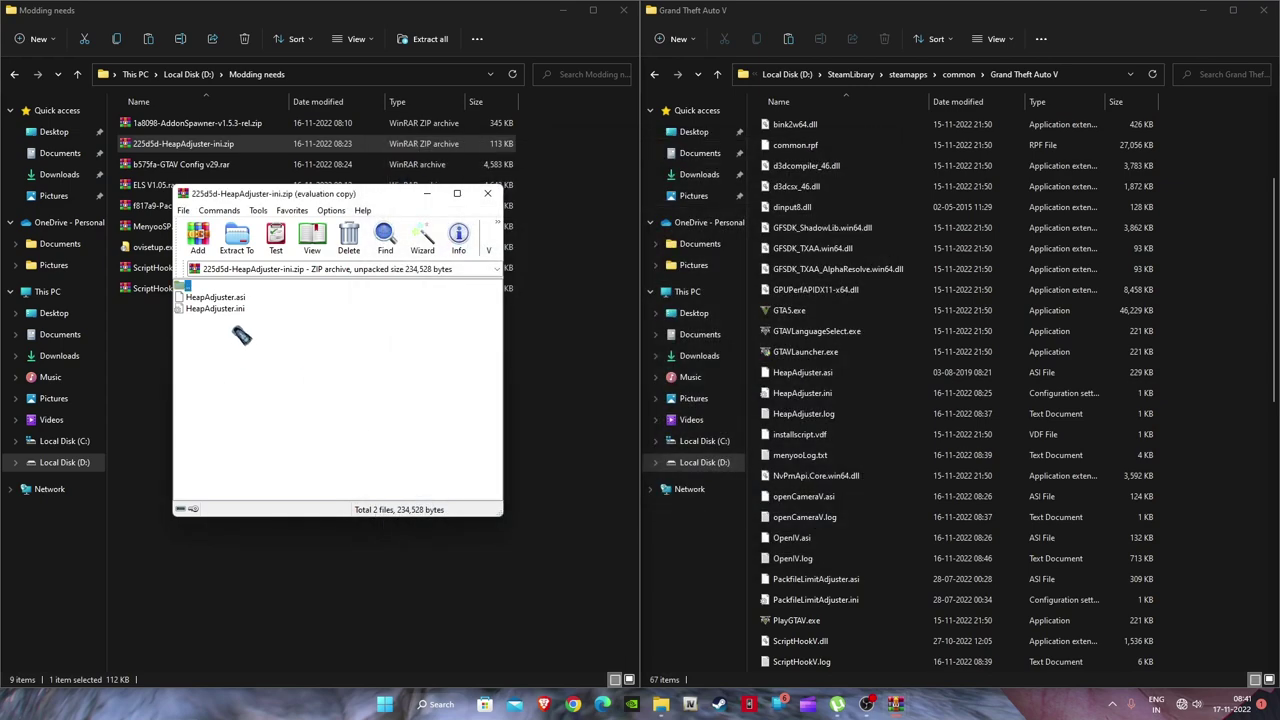
pyautogui.click(228, 309)
pyautogui.hotkey('ctrl', 'a')
pyautogui.moveTo(252, 297); pyautogui.dragTo(1217, 355)
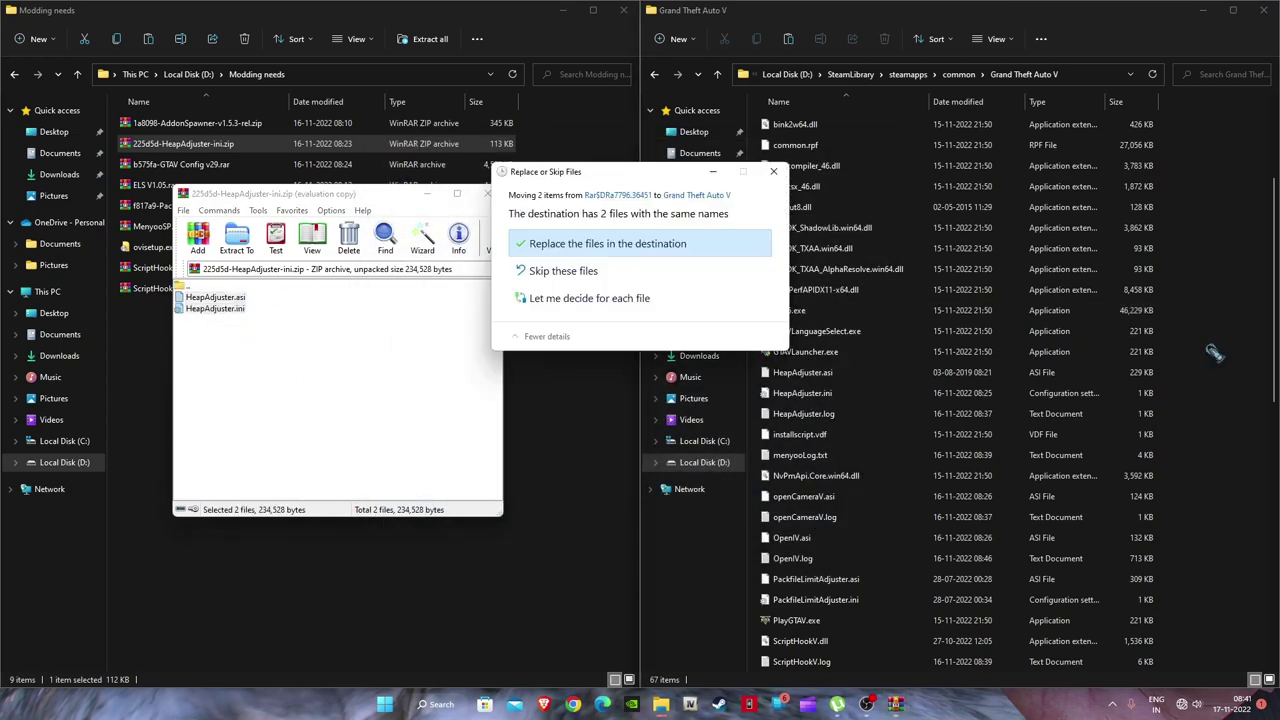
pyautogui.click(608, 245)
# Step: Set HEAP_SIZE to 2000 in the Grand Theft Auto V folder's HeapAdjuster.ini, save it, and close the file and the HeapAdjuster archive
pyautogui.scroll(-10, 888, 505)
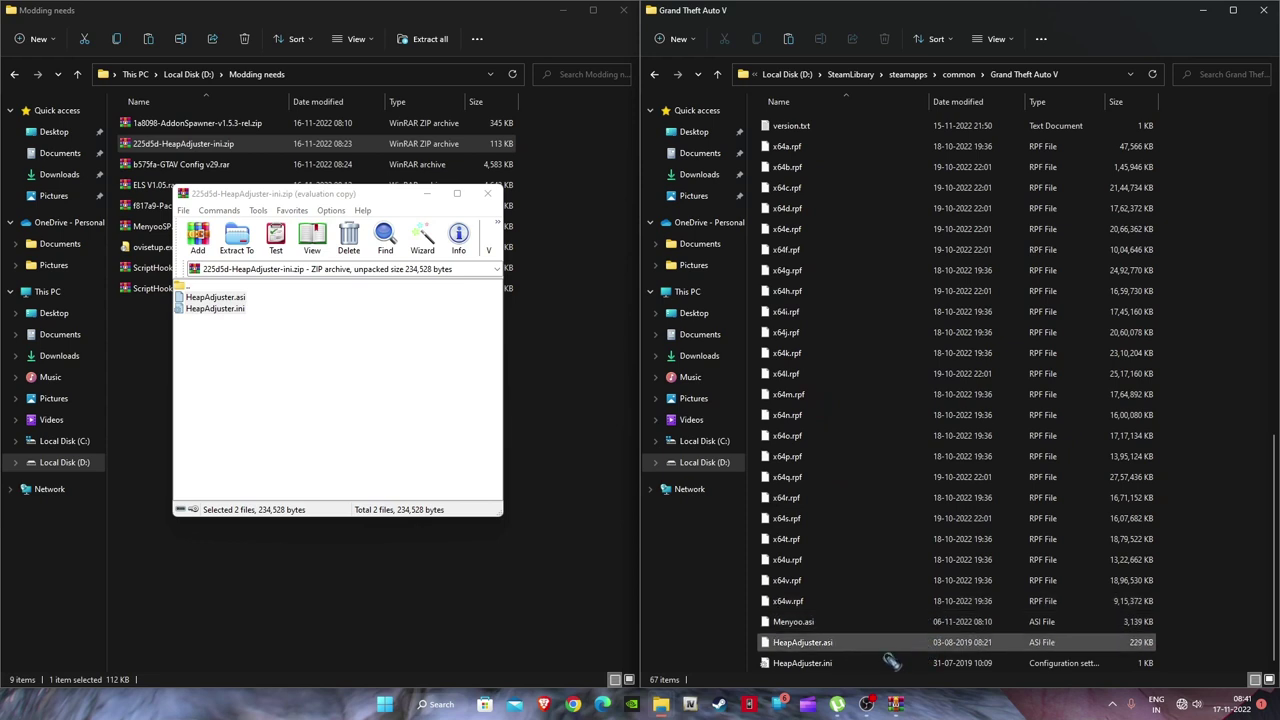
pyautogui.doubleClick(812, 665)
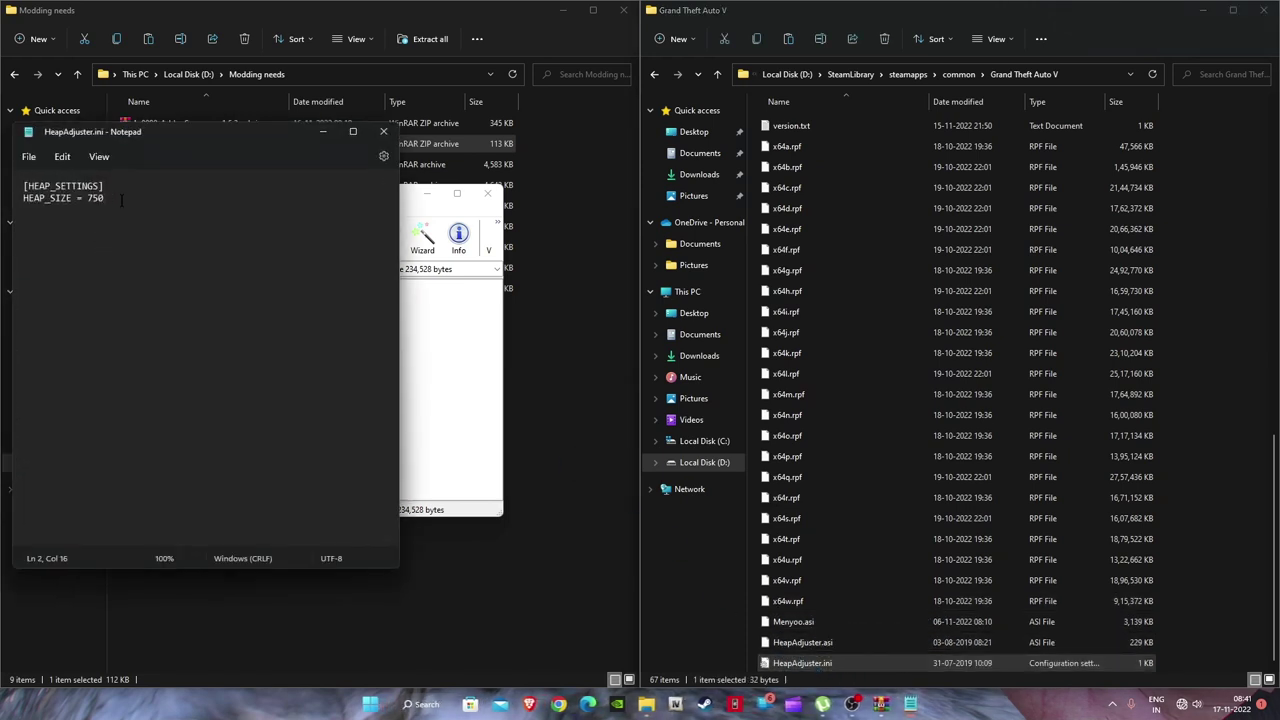
pyautogui.press('BackSpace')
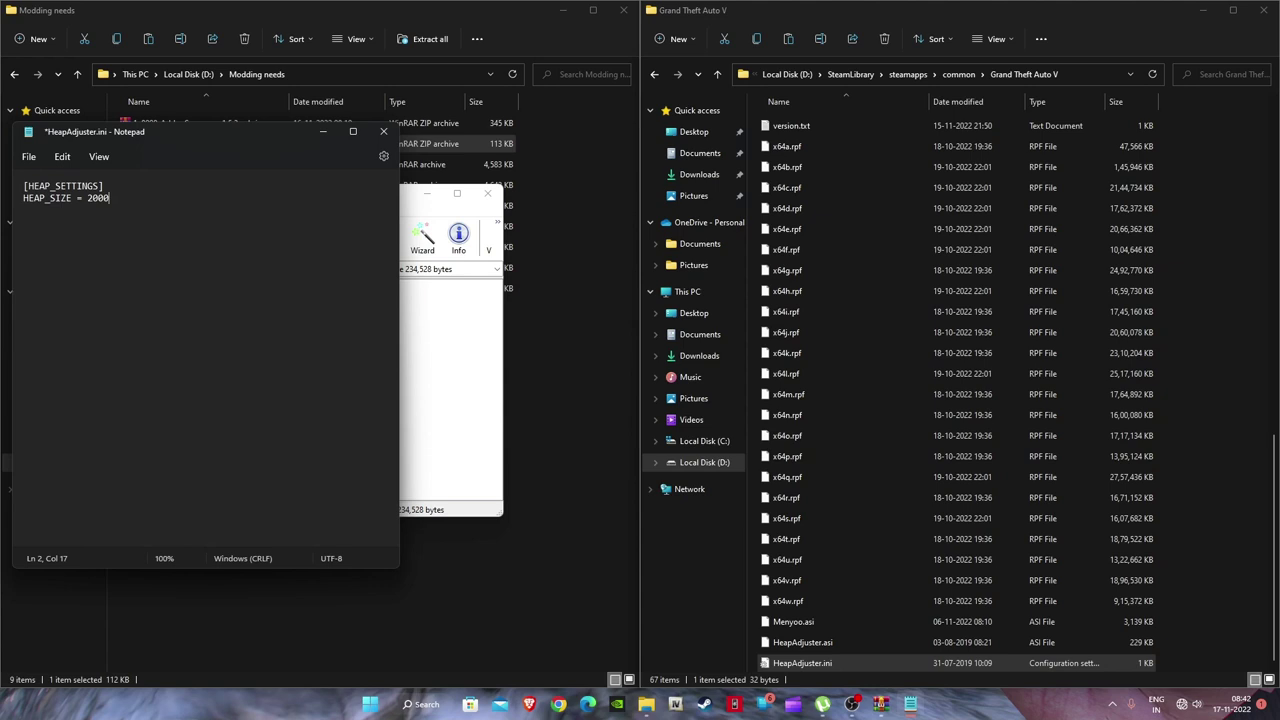
pyautogui.hotkey('ctrl', 's')
pyautogui.click(384, 133)
pyautogui.click(488, 193)
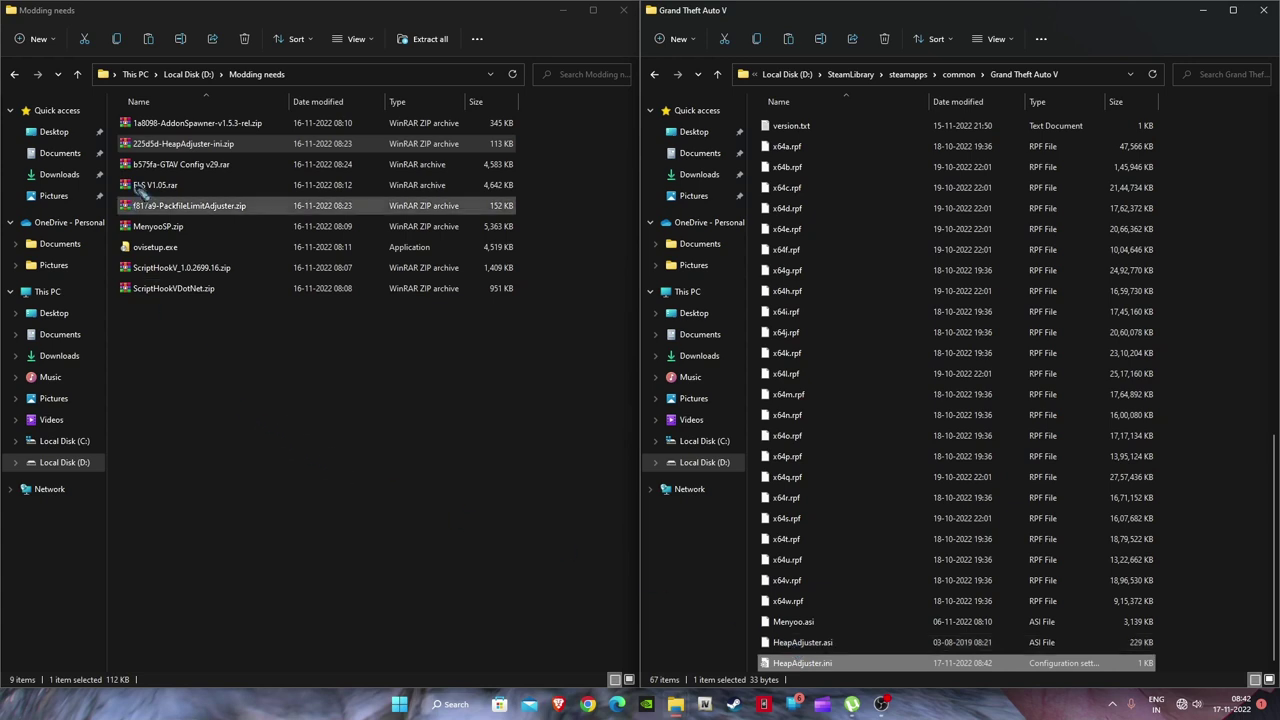
# Step: Extract PackfileLimitAdjuster.asi and PackfileLimitAdjuster.ini from f817a9-PackfileLimitAdjuster.zip into the Grand Theft Auto V folder, replacing existing files, and close the archive
pyautogui.click(286, 417)
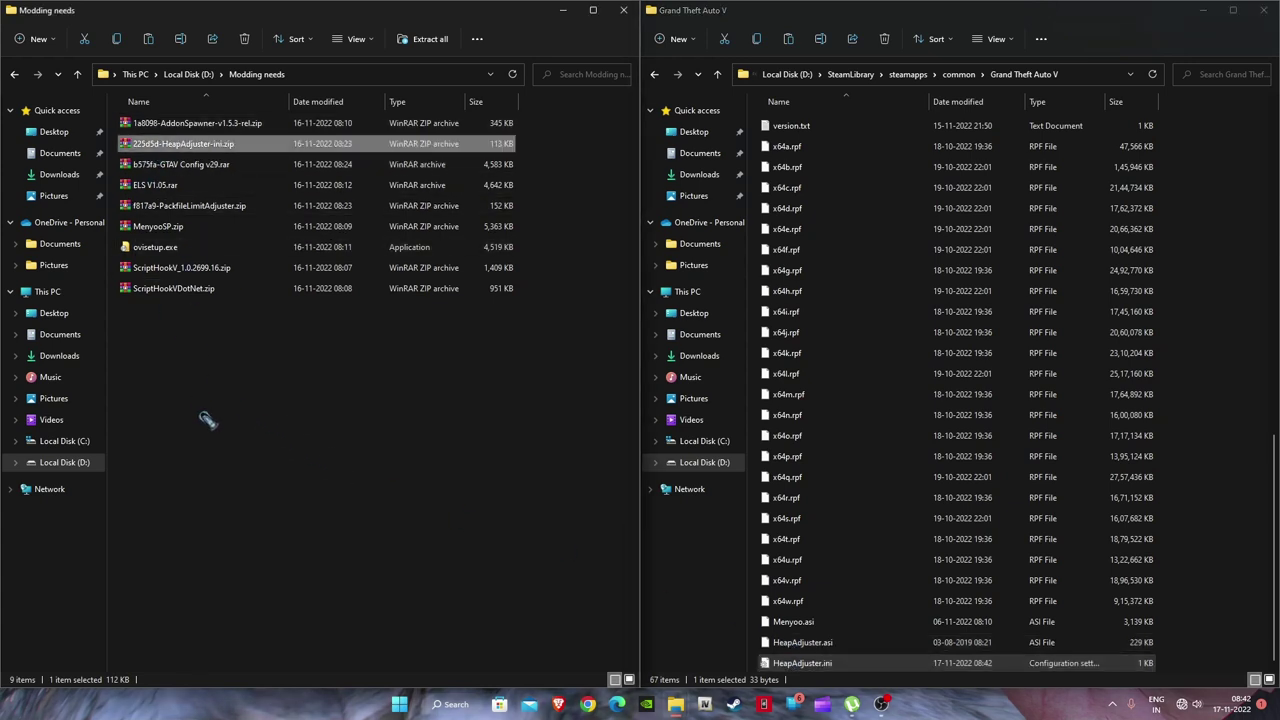
pyautogui.doubleClick(170, 205)
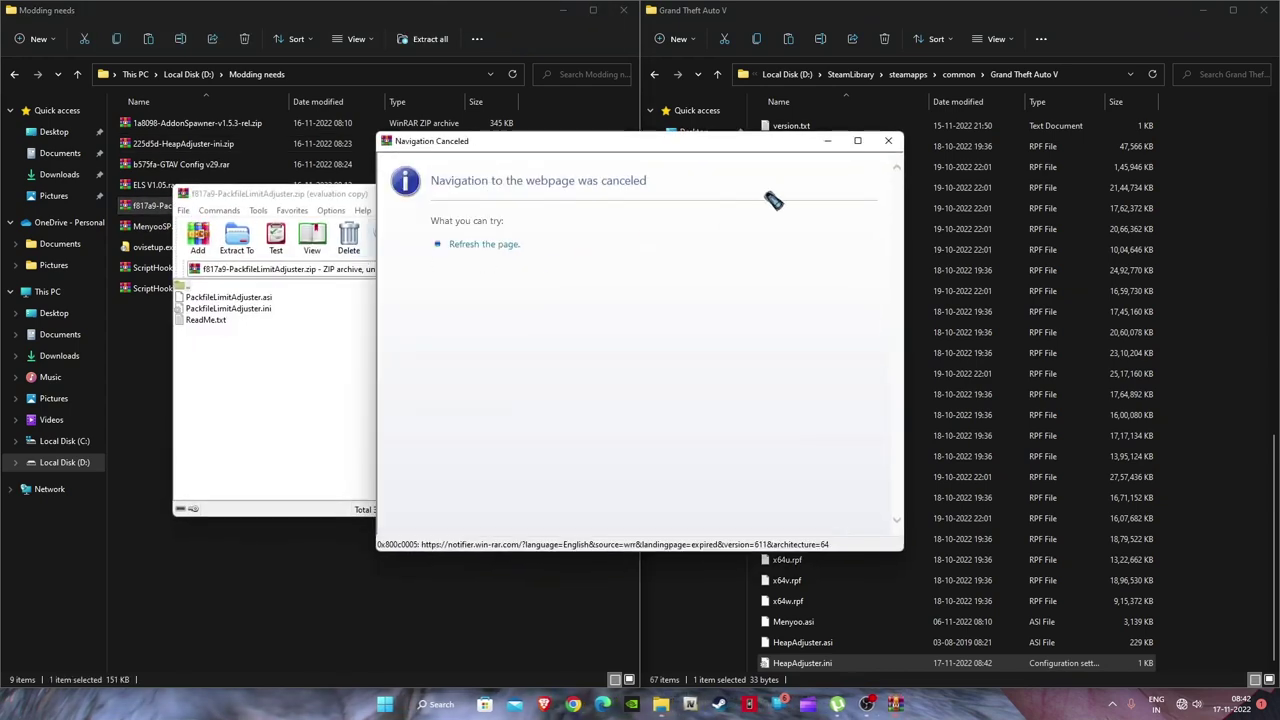
pyautogui.click(888, 140)
pyautogui.moveTo(300, 311); pyautogui.dragTo(228, 312)
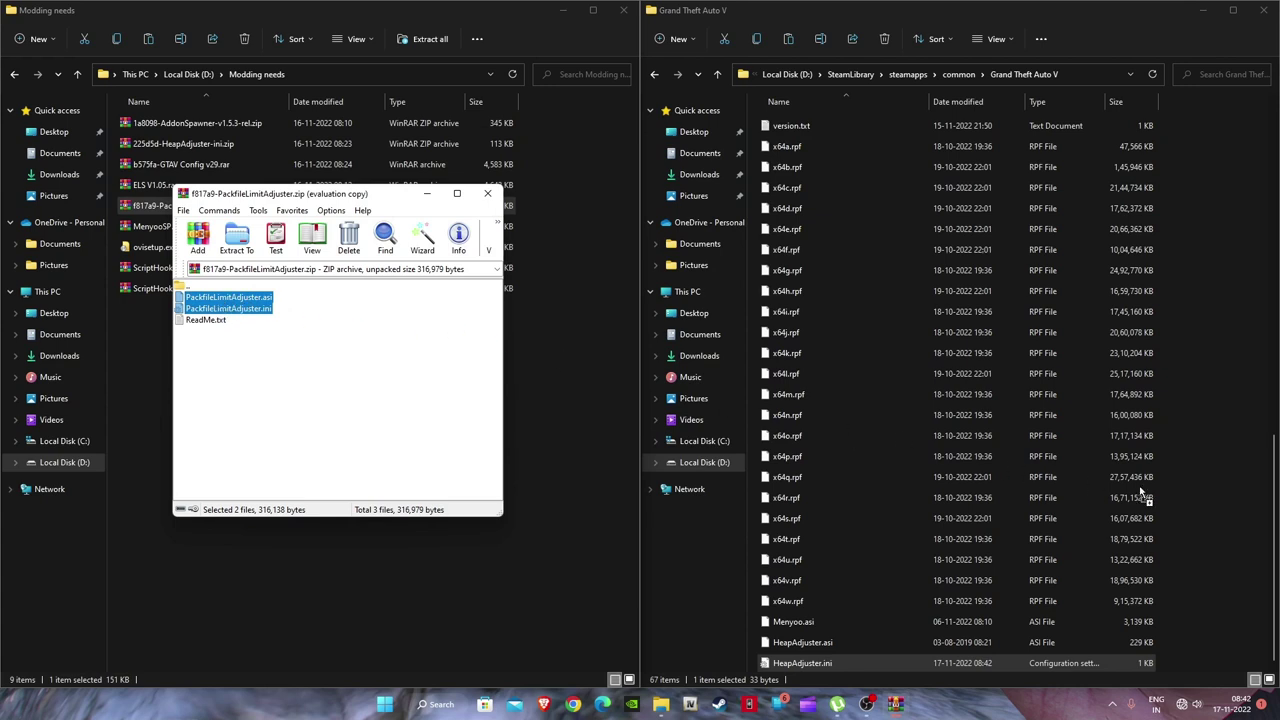
pyautogui.moveTo(1142, 490); pyautogui.dragTo(1145, 497)
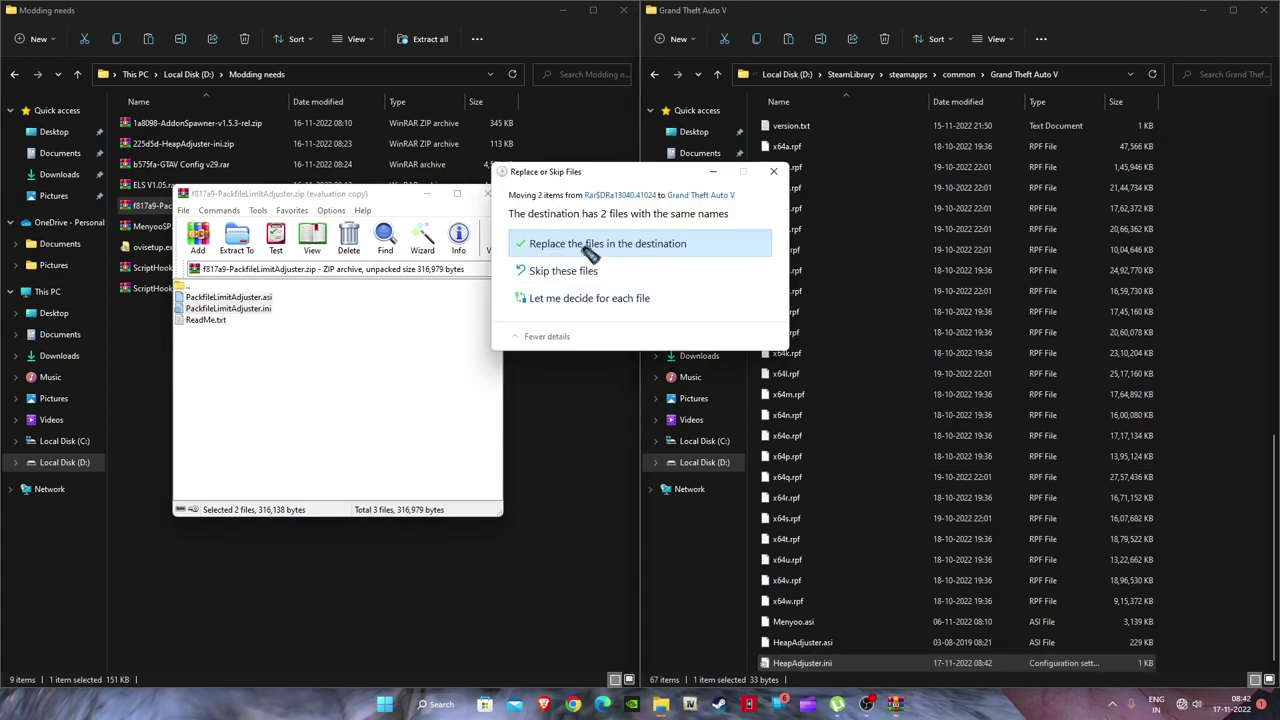
pyautogui.click(592, 250)
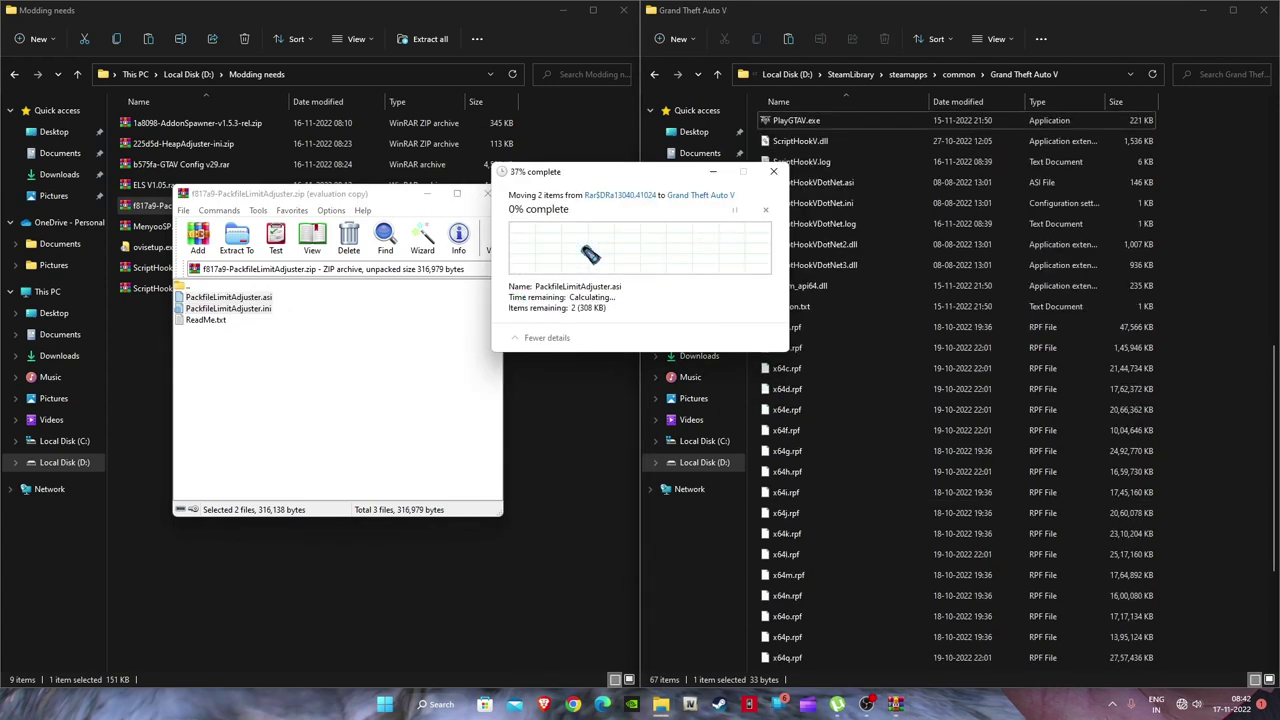
pyautogui.click(487, 193)
pyautogui.click(296, 380)
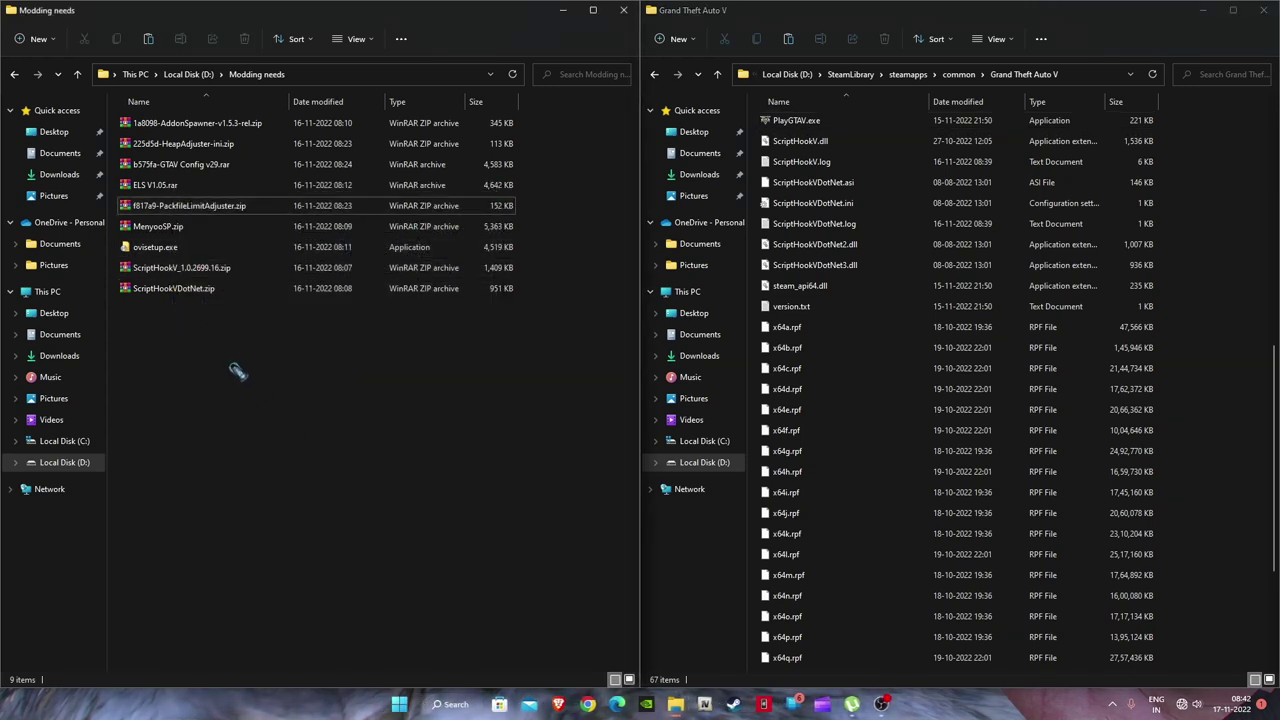
# Step: Run ovisetup.exe, keep English as the installation language, and accept the OpenIV license agreement
pyautogui.doubleClick(132, 250)
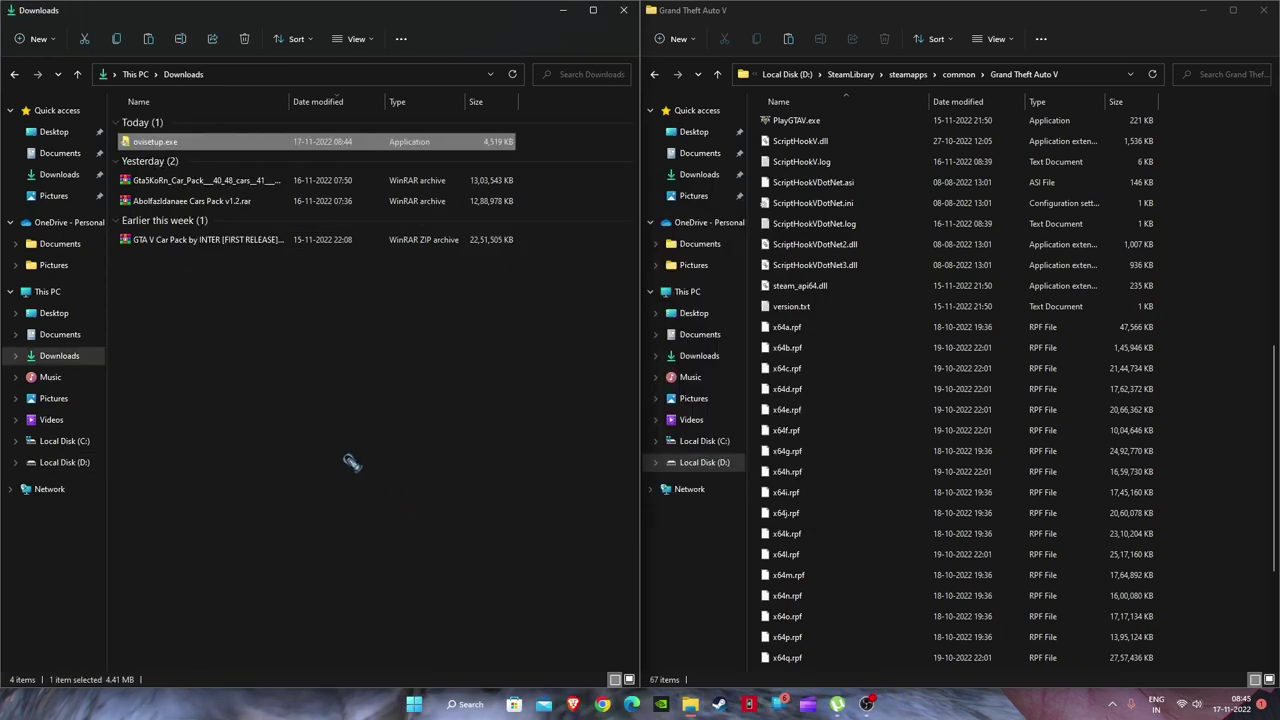
pyautogui.click(265, 428)
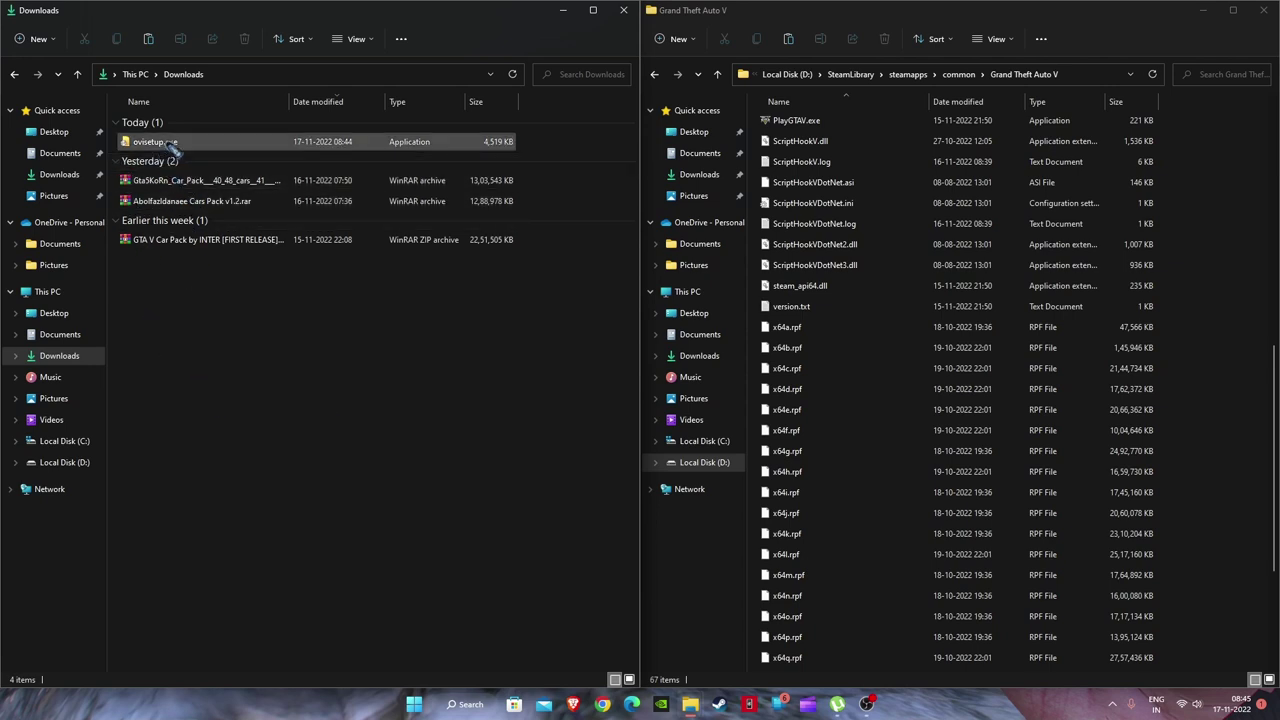
pyautogui.click(178, 145)
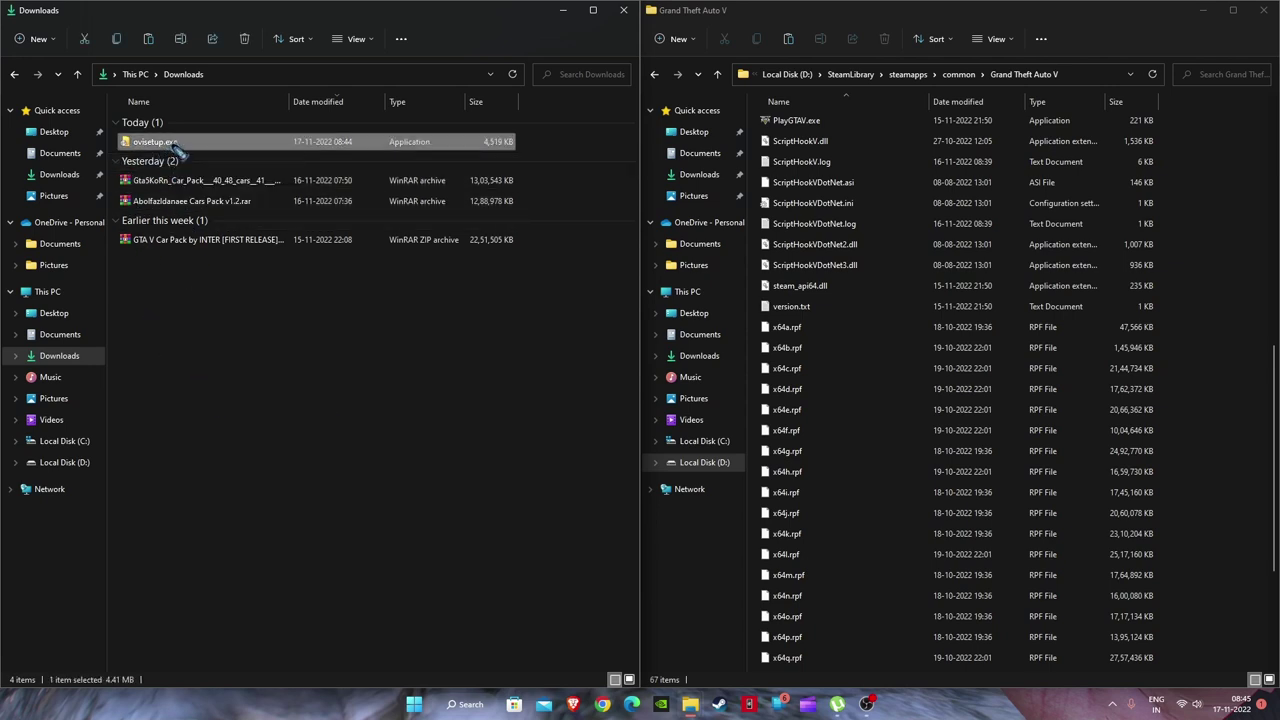
pyautogui.doubleClick(178, 145)
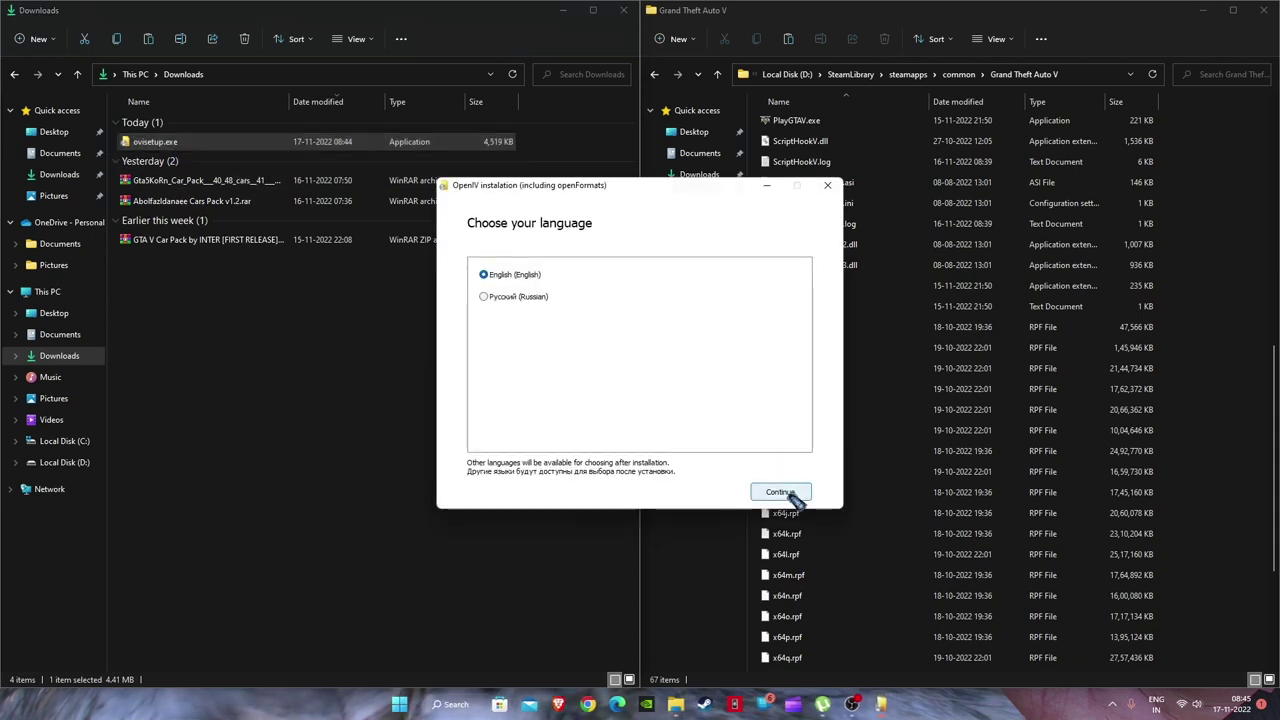
pyautogui.click(789, 494)
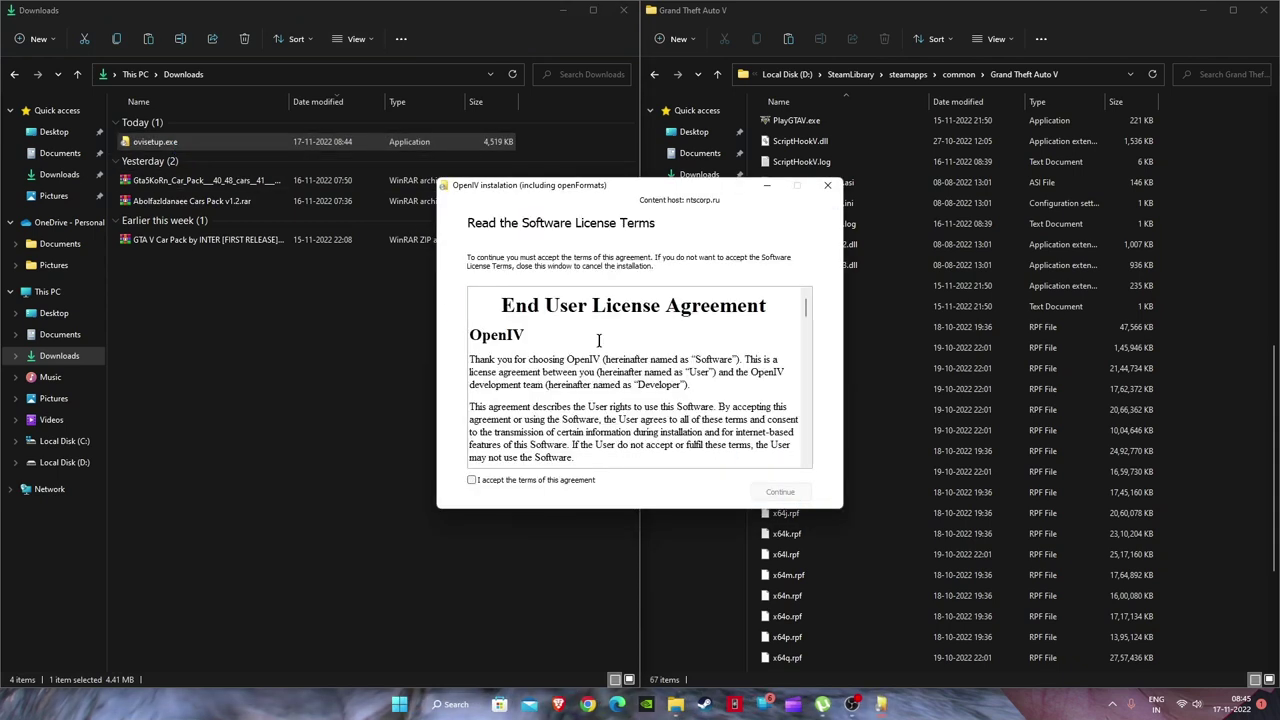
pyautogui.scroll(-15, 553, 371)
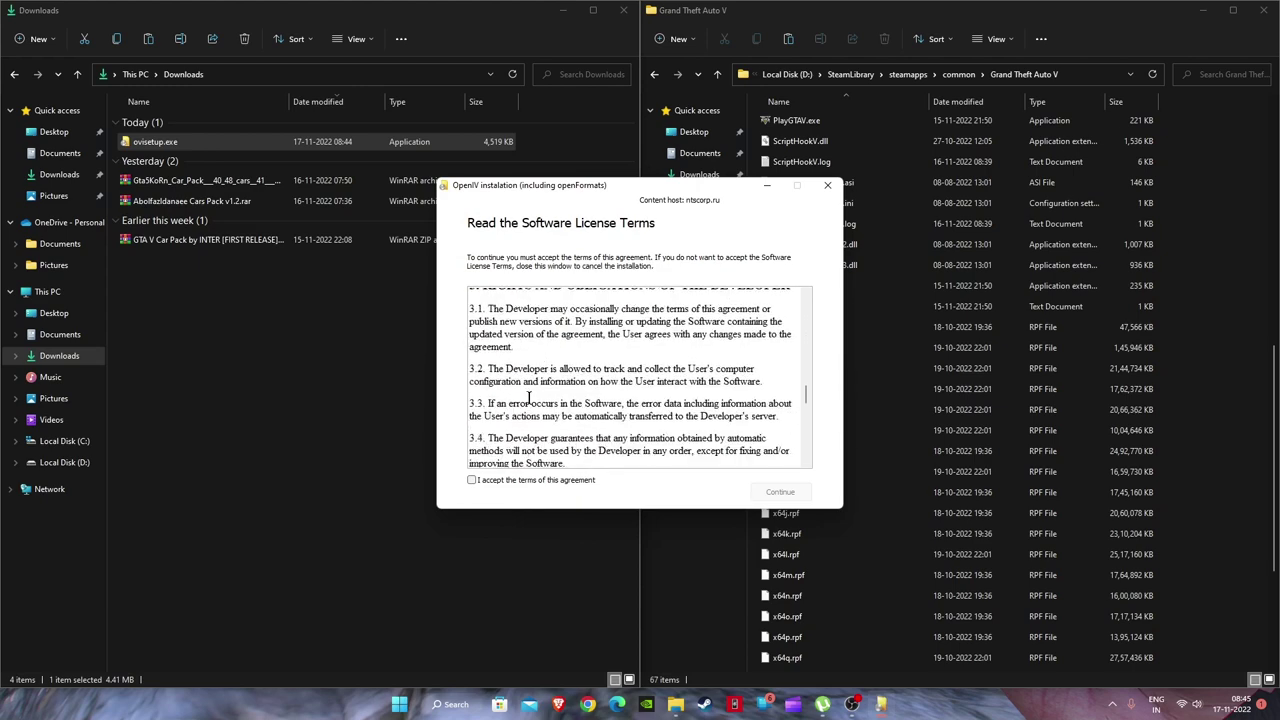
pyautogui.click(472, 481)
pyautogui.click(785, 491)
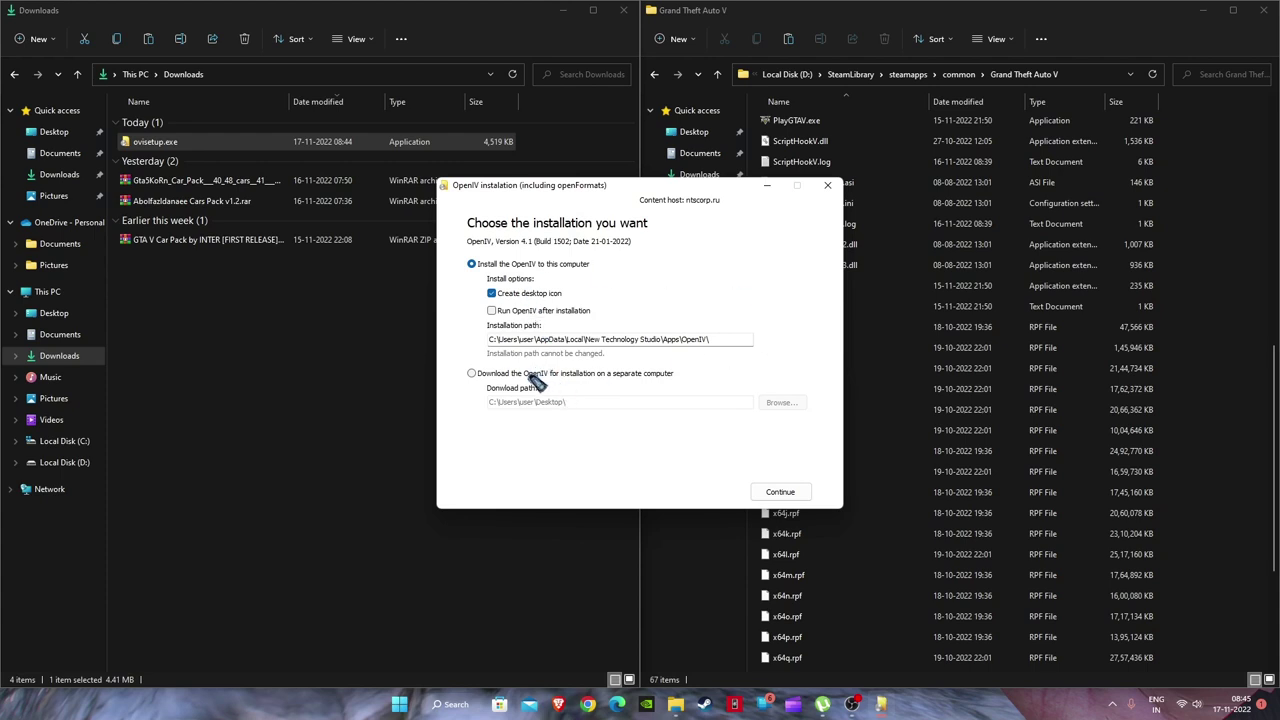
# Step: Install OpenIV on this computer with a desktop icon, approve the download, and close the finished installer
pyautogui.click(779, 492)
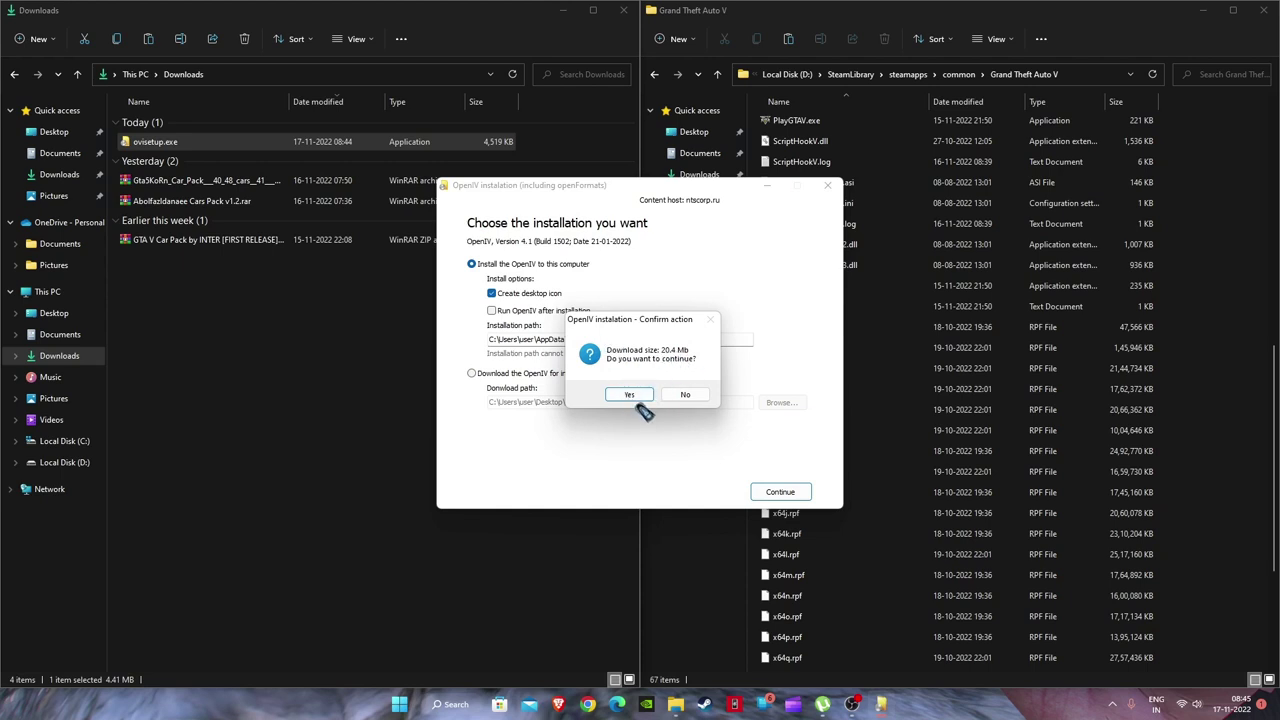
pyautogui.click(630, 395)
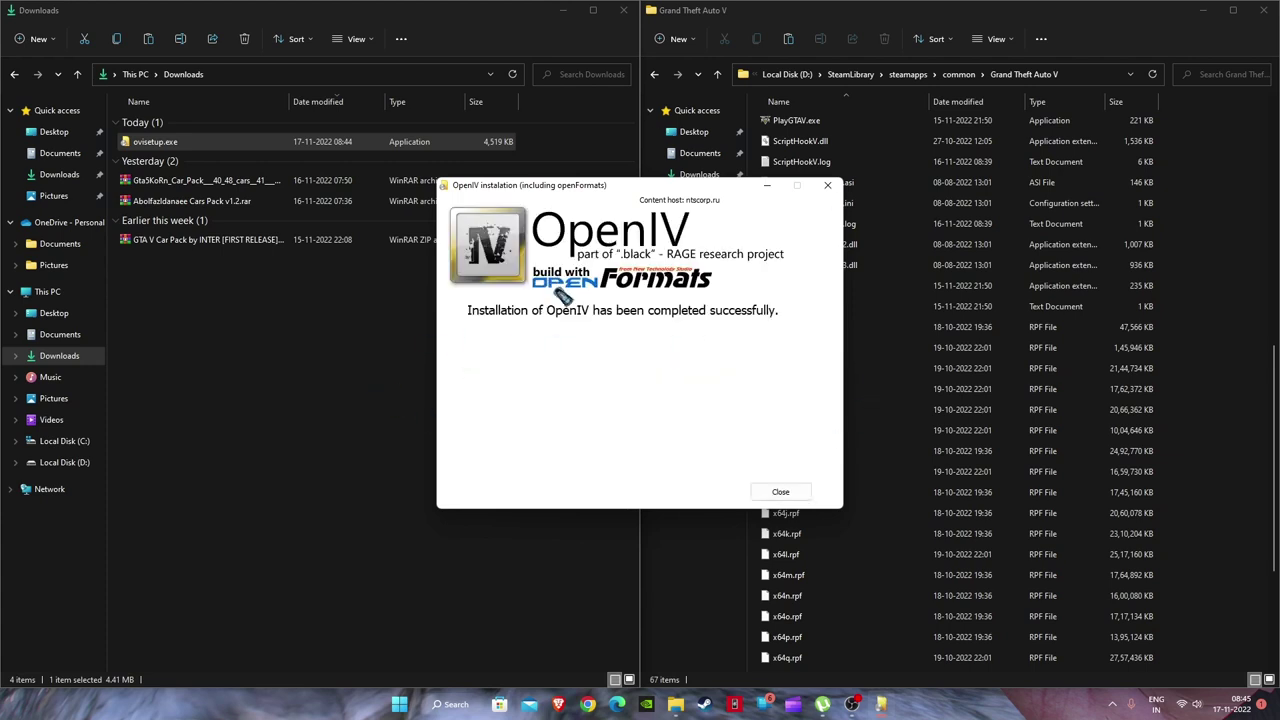
pyautogui.click(781, 492)
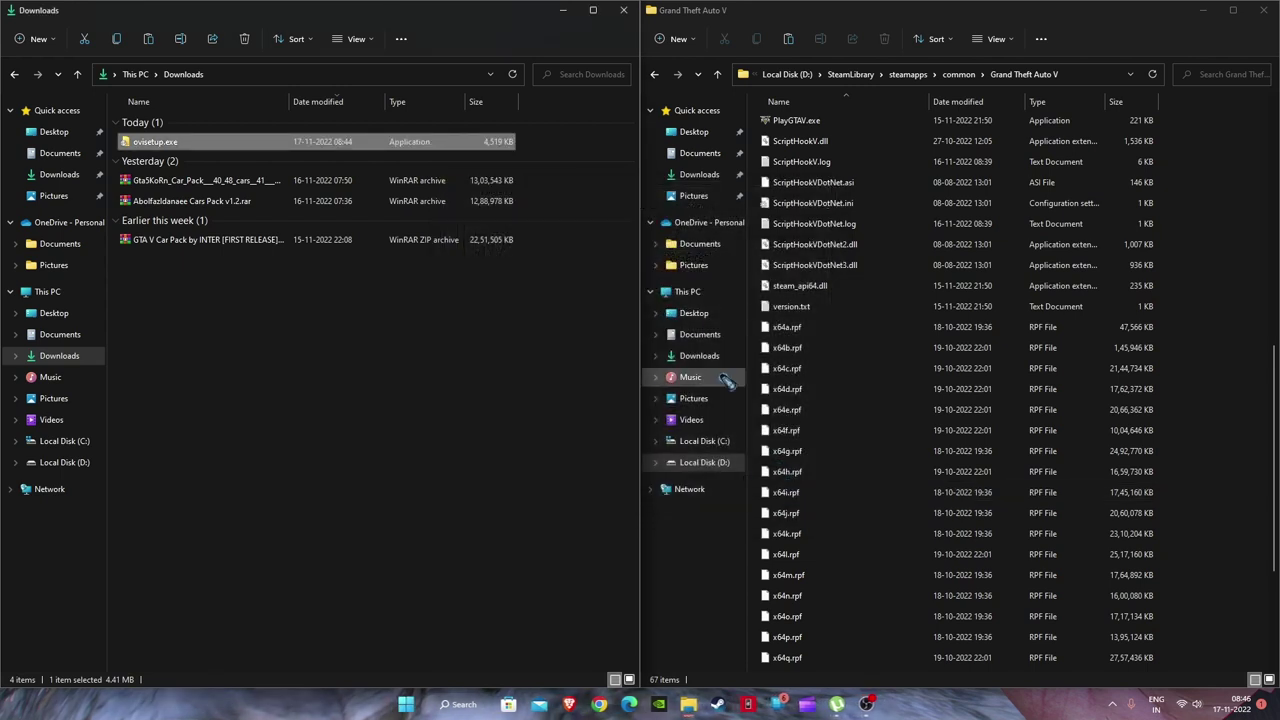
# Step: Search Windows for "open", launch OpenIV, and choose the Windows version of Grand Theft Auto V
pyautogui.click(477, 706)
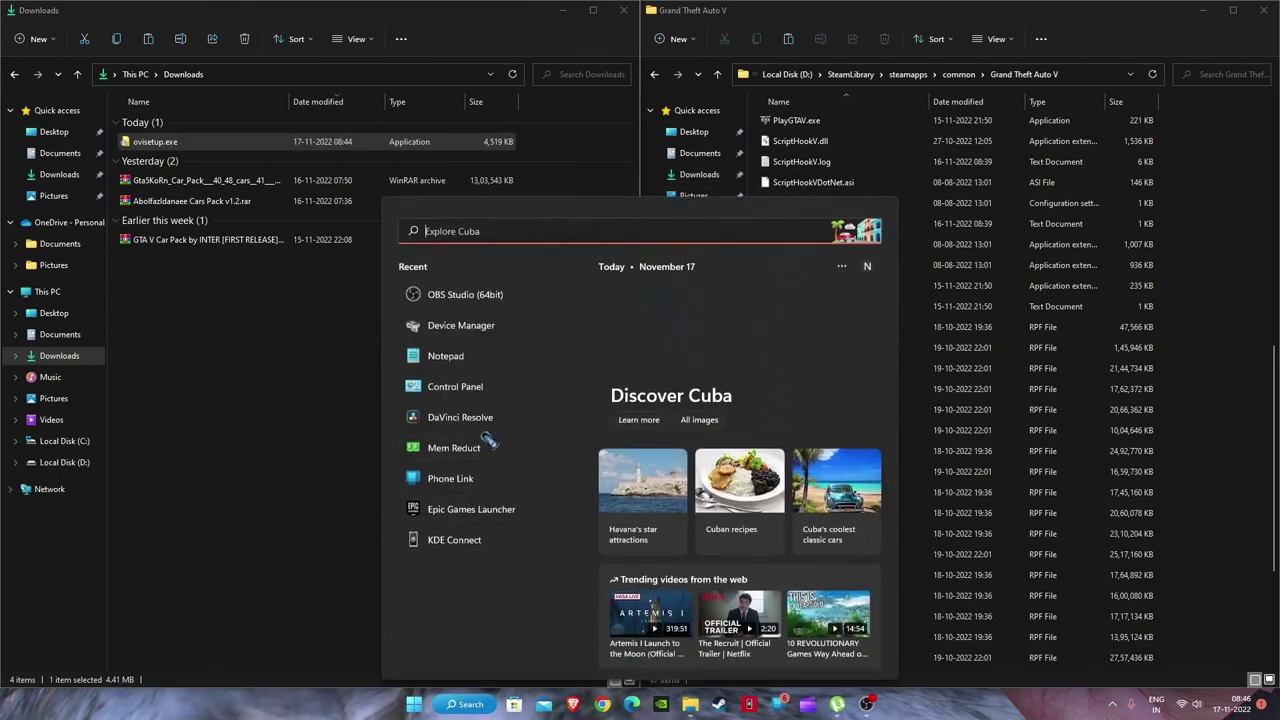
pyautogui.write('open')
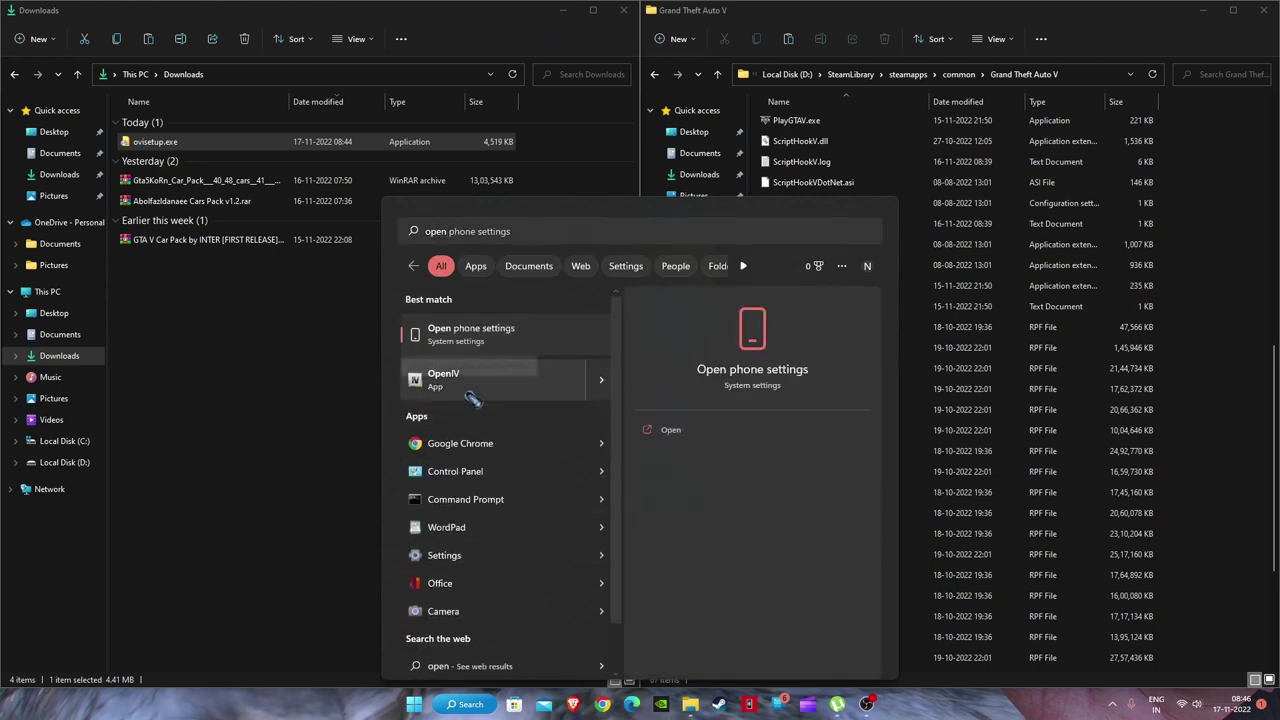
pyautogui.click(472, 396)
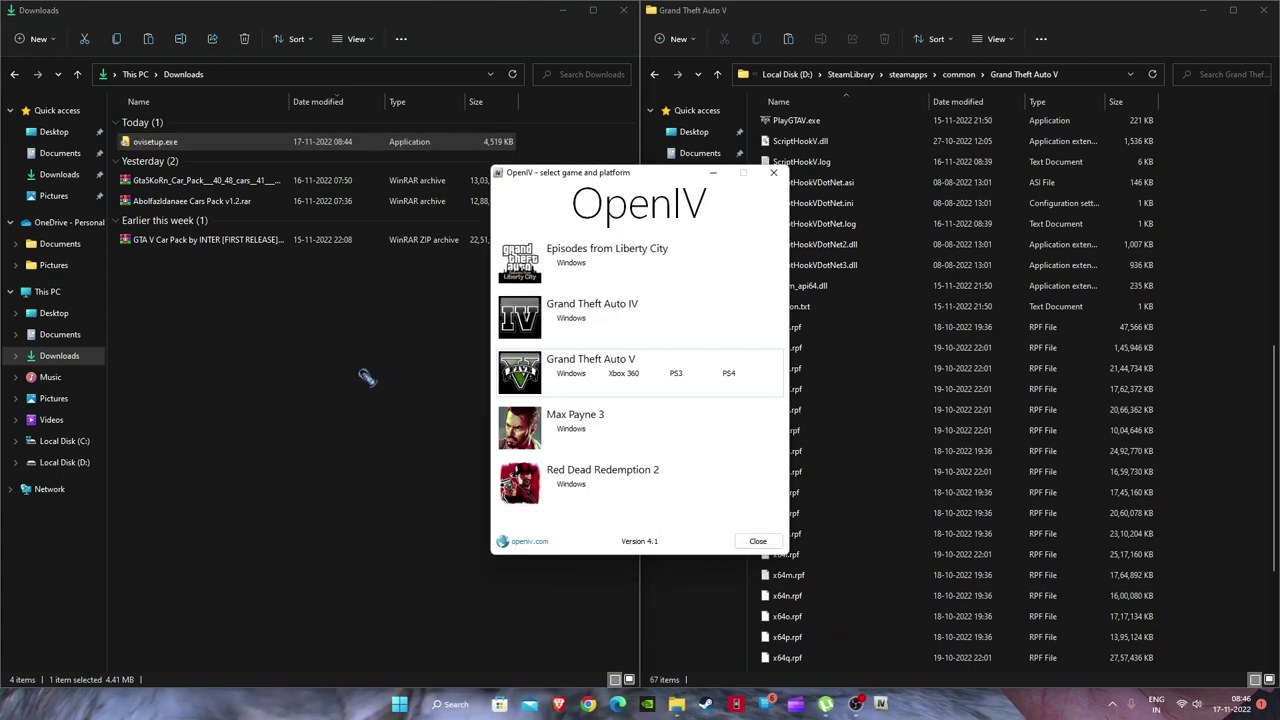
pyautogui.click(572, 376)
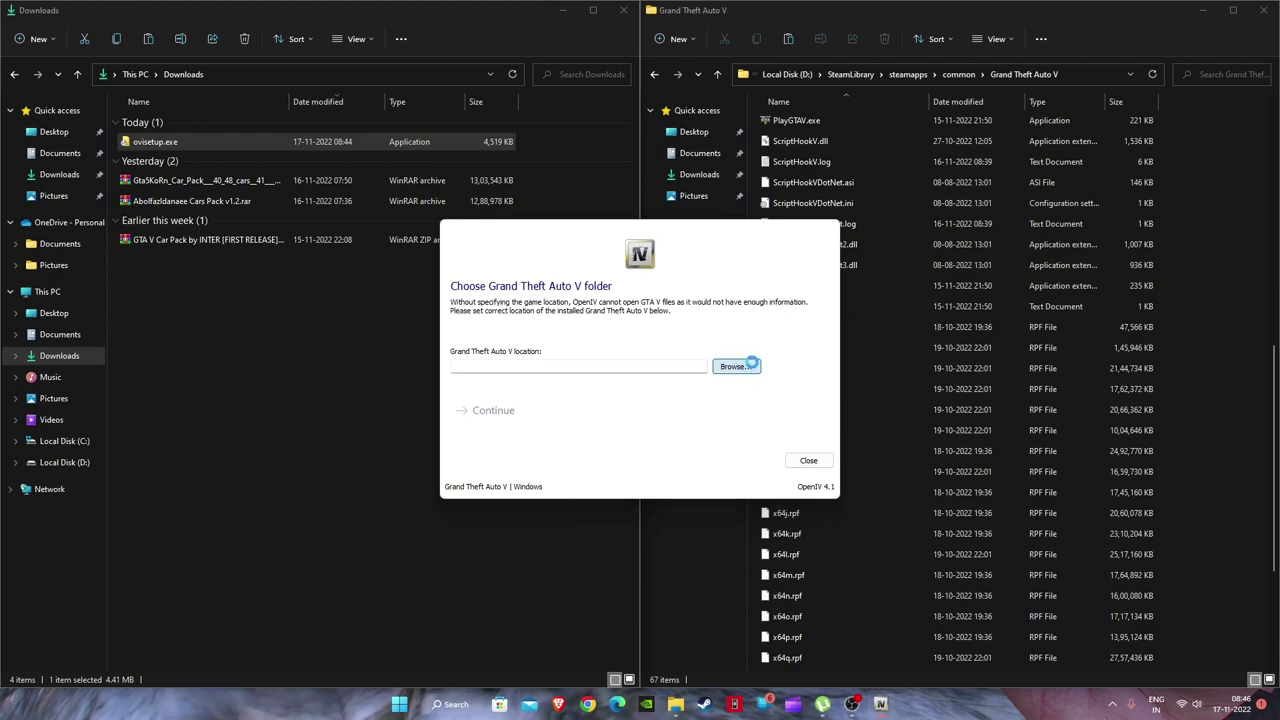
# Step: Set the Grand Theft Auto V location to D:\SteamLibrary\steamapps\common\Grand Theft Auto V and continue the OpenIV setup
pyautogui.click(65, 525)
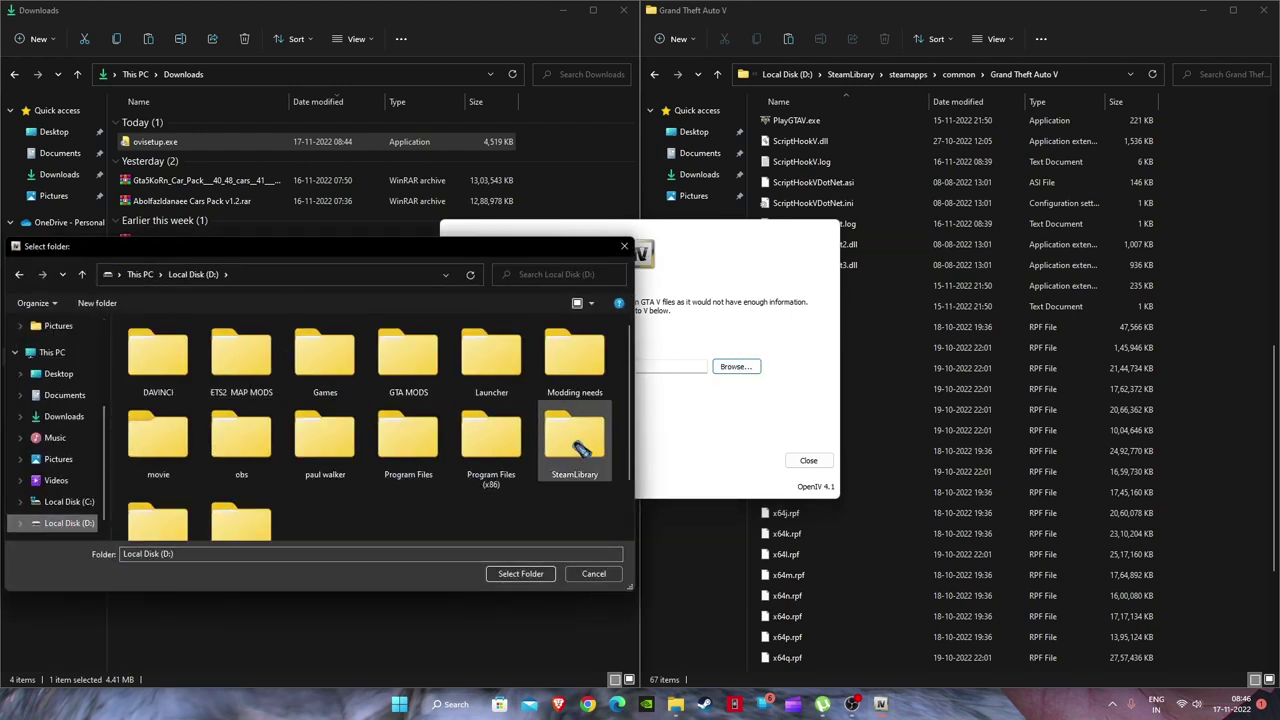
pyautogui.doubleClick(576, 447)
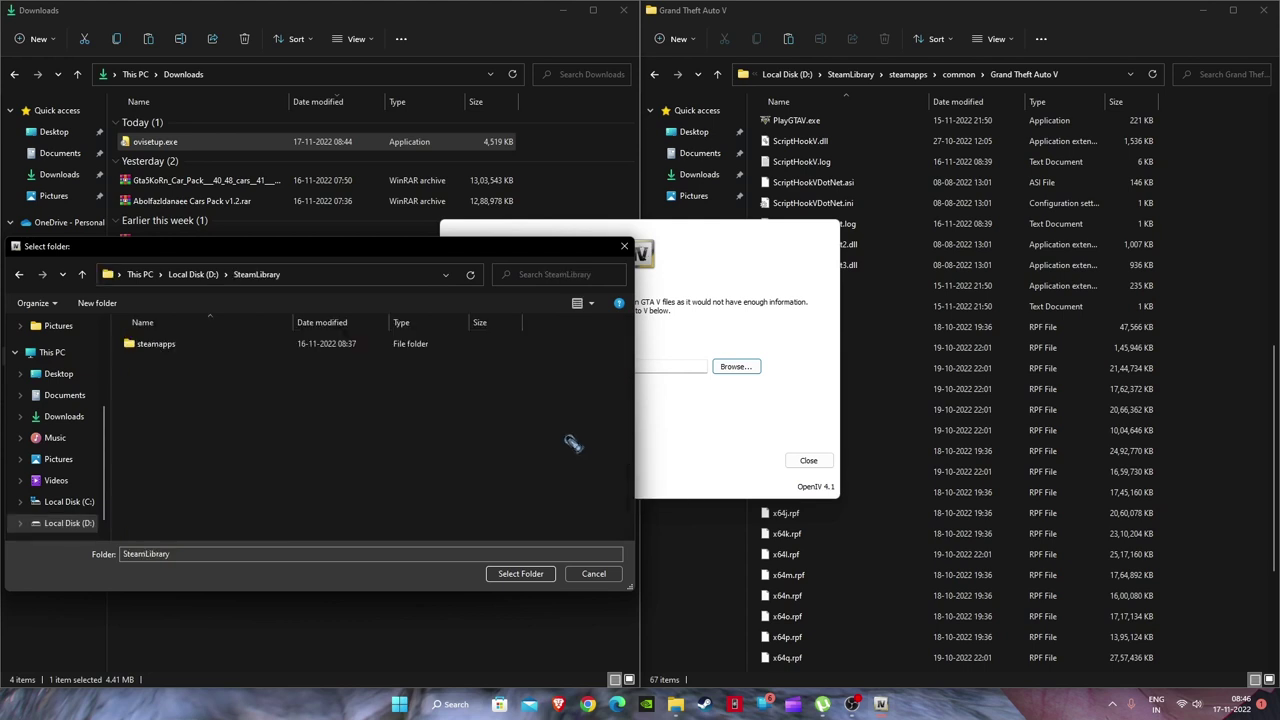
pyautogui.doubleClick(180, 346)
pyautogui.doubleClick(172, 345)
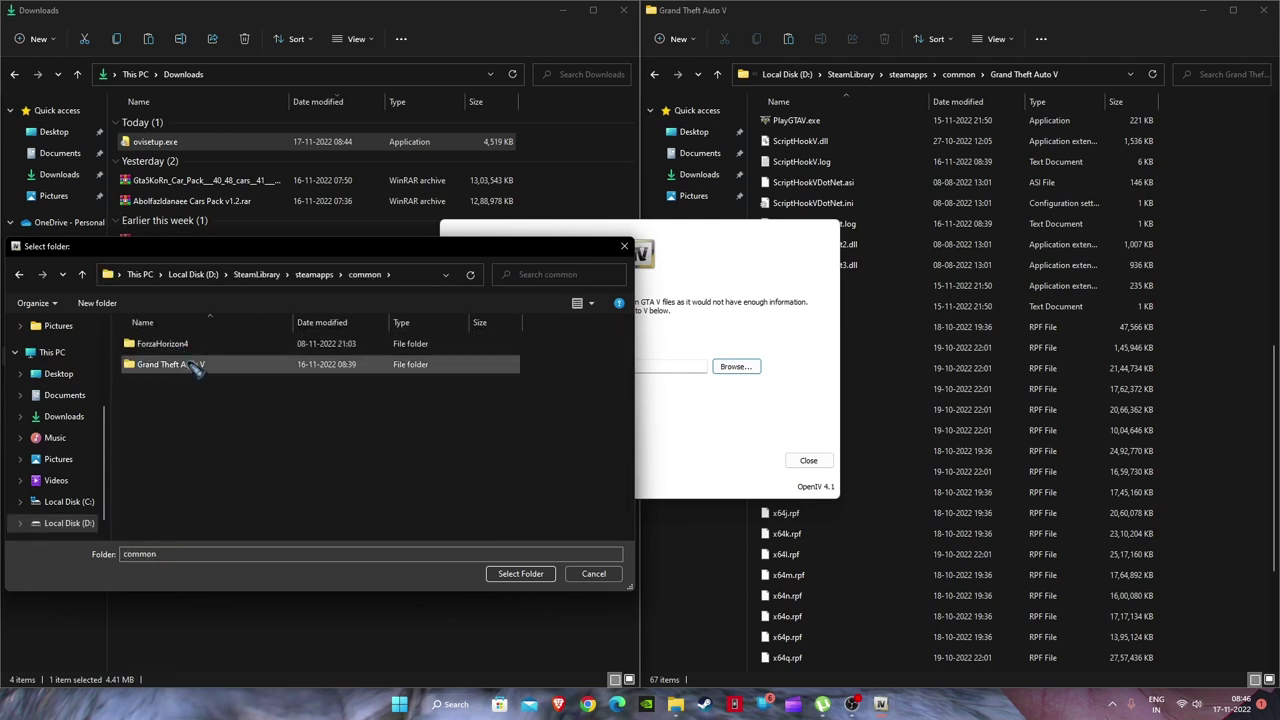
pyautogui.doubleClick(195, 367)
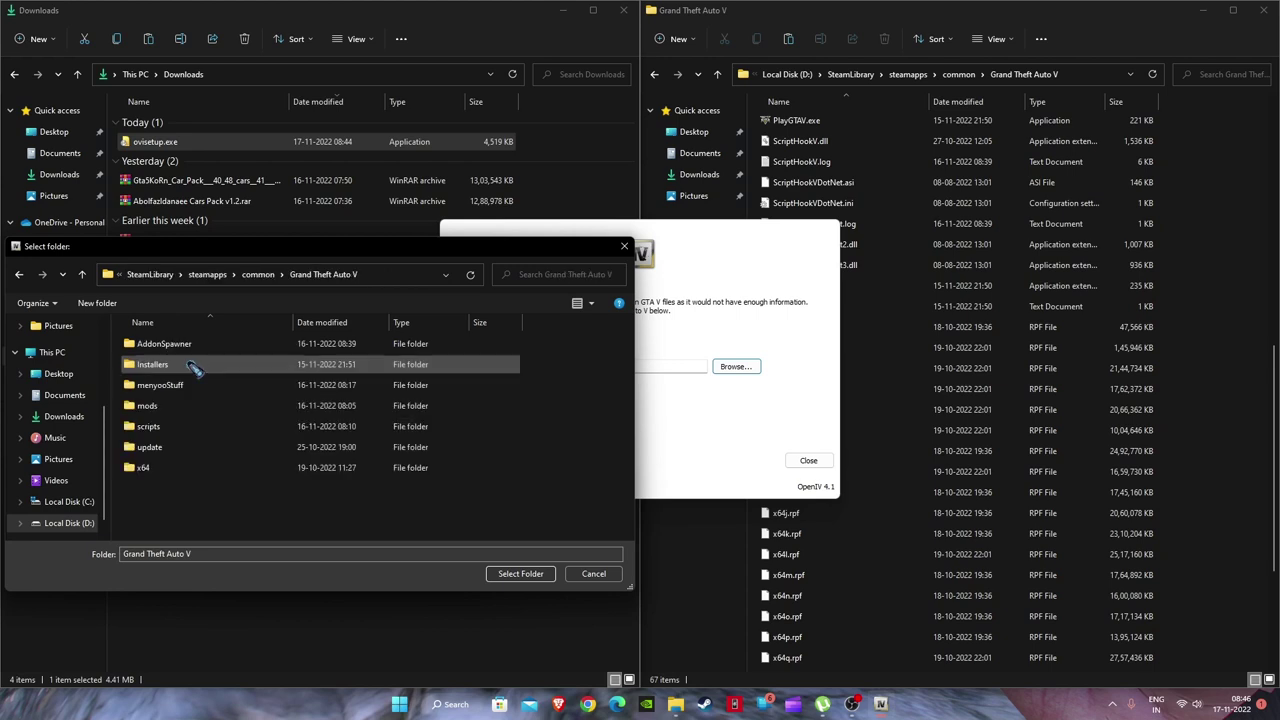
pyautogui.click(507, 574)
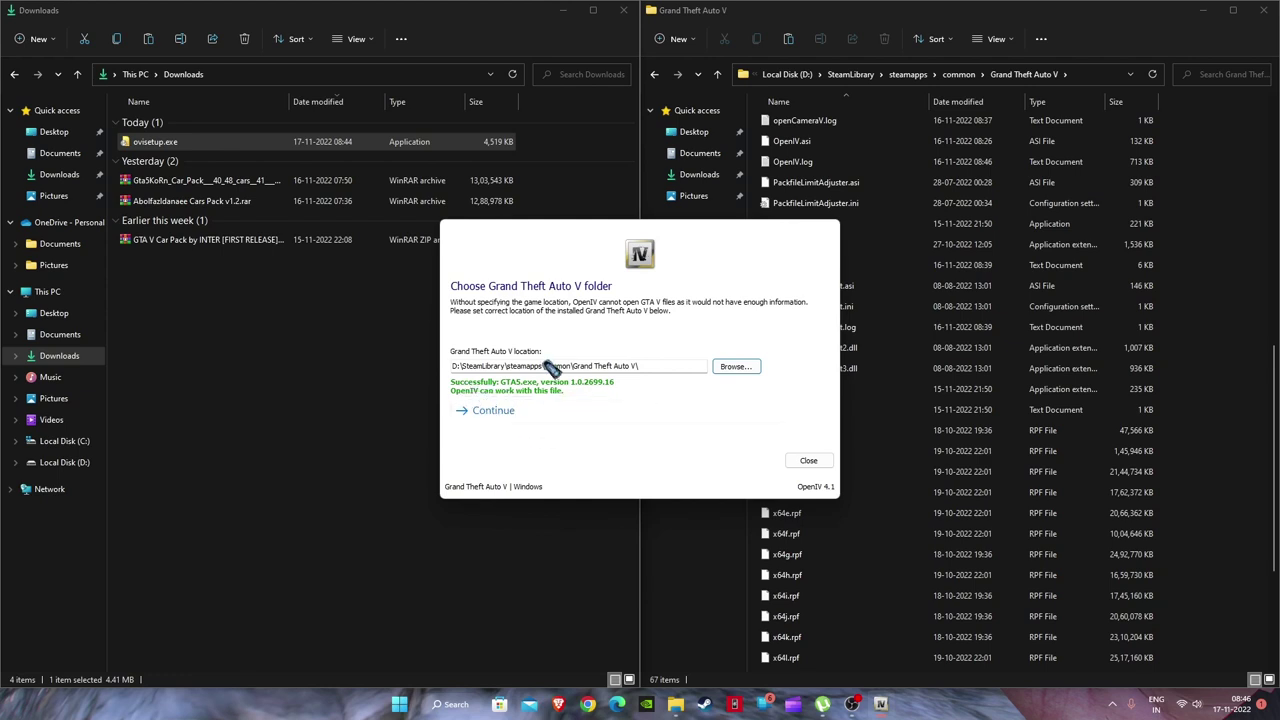
pyautogui.click(494, 412)
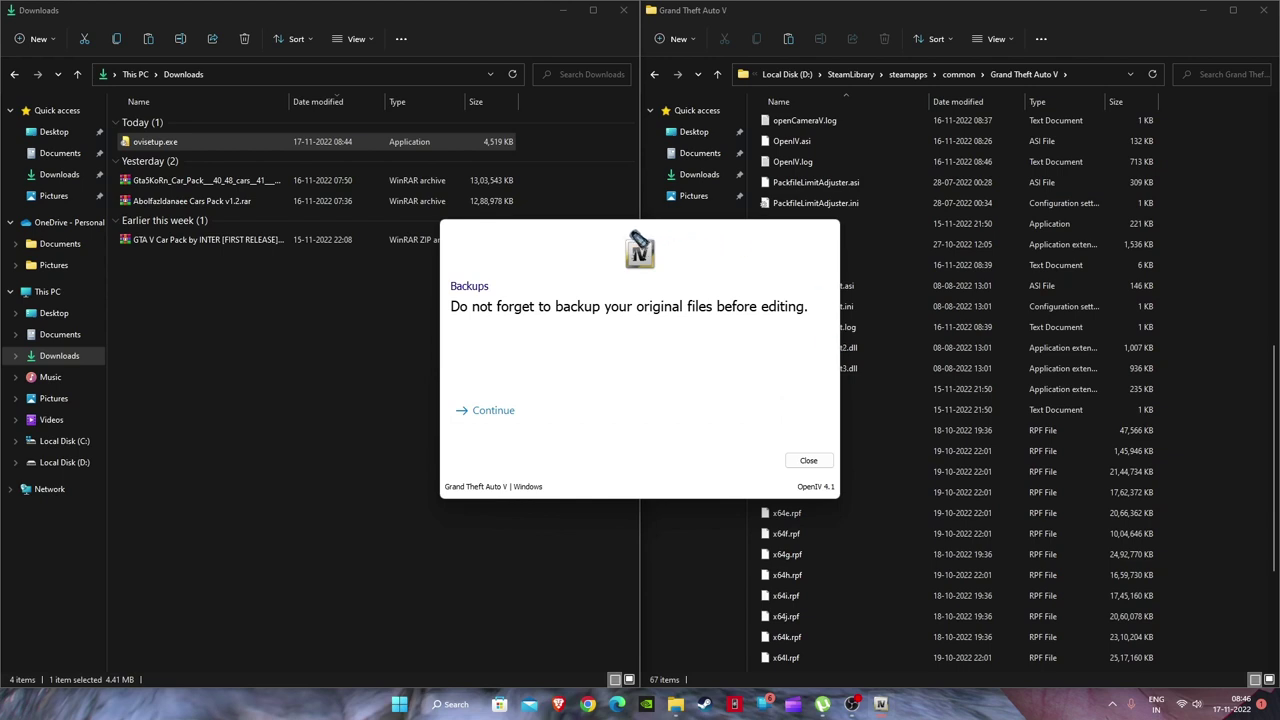
# Step: Move the backup reminder aside and look through the original game files in the Grand Theft Auto V folder
pyautogui.moveTo(639, 239); pyautogui.dragTo(387, 302)
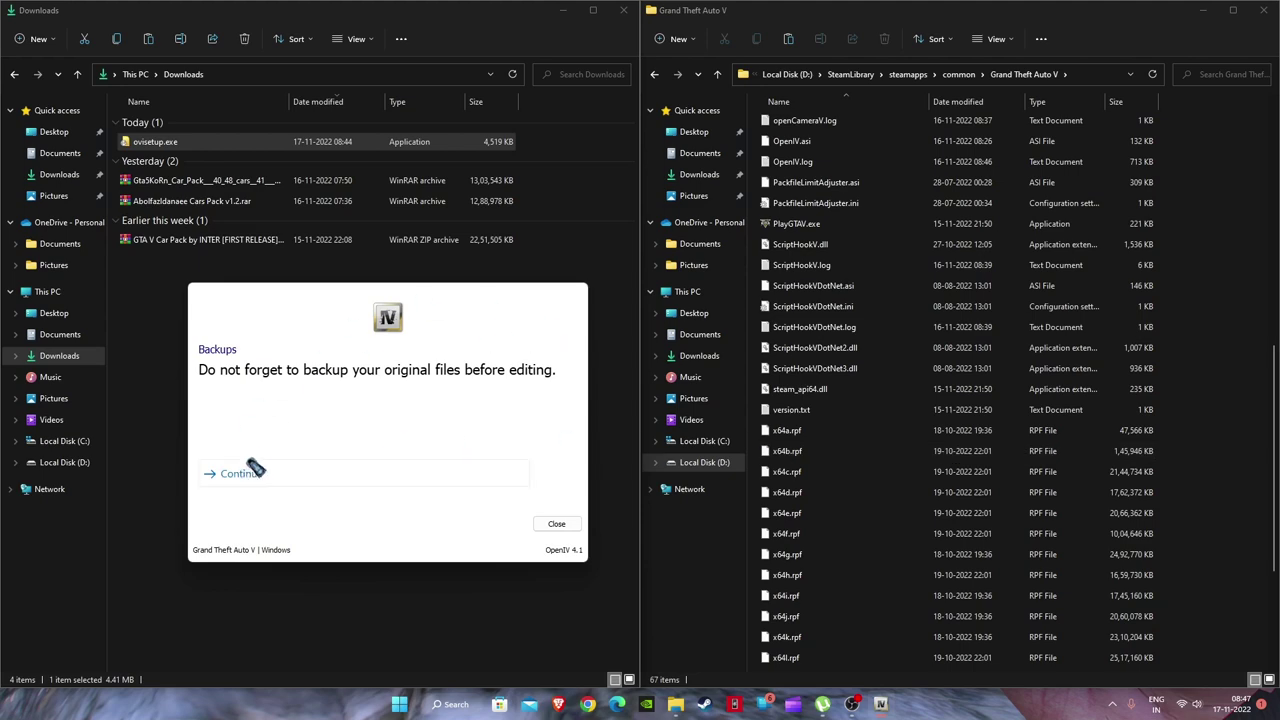
pyautogui.scroll(2, 918, 308)
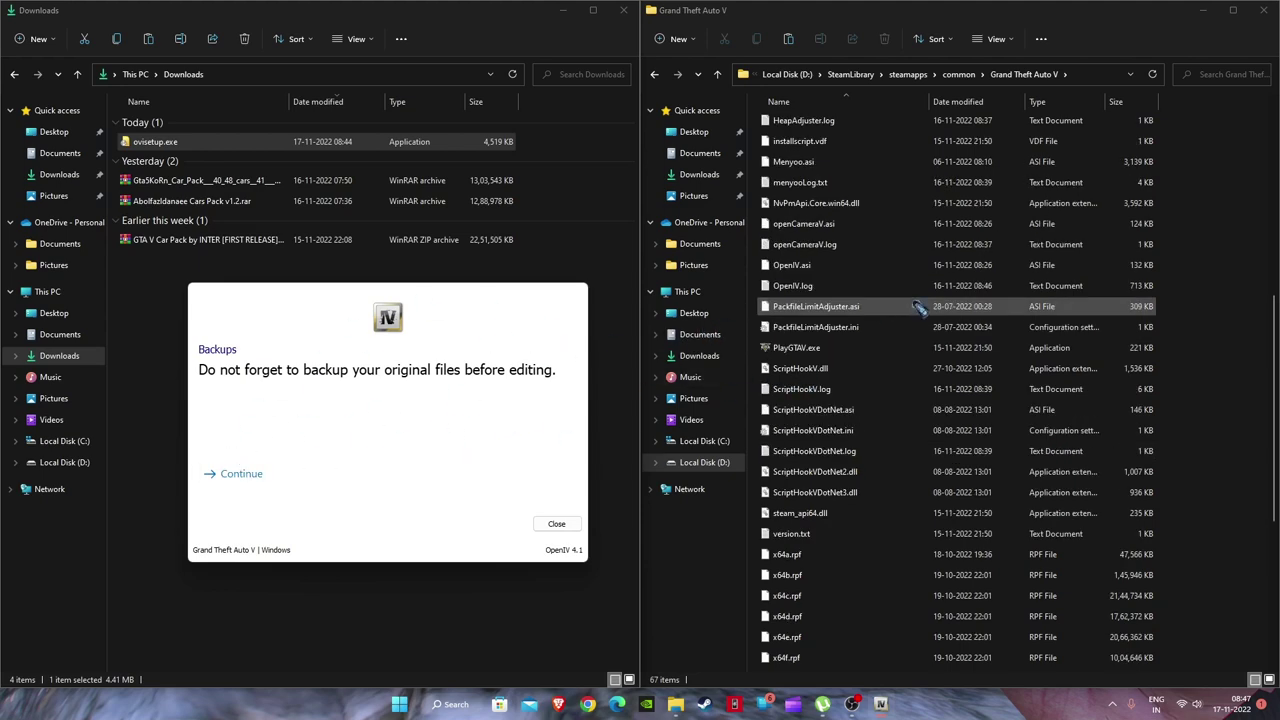
pyautogui.scroll(8, 918, 308)
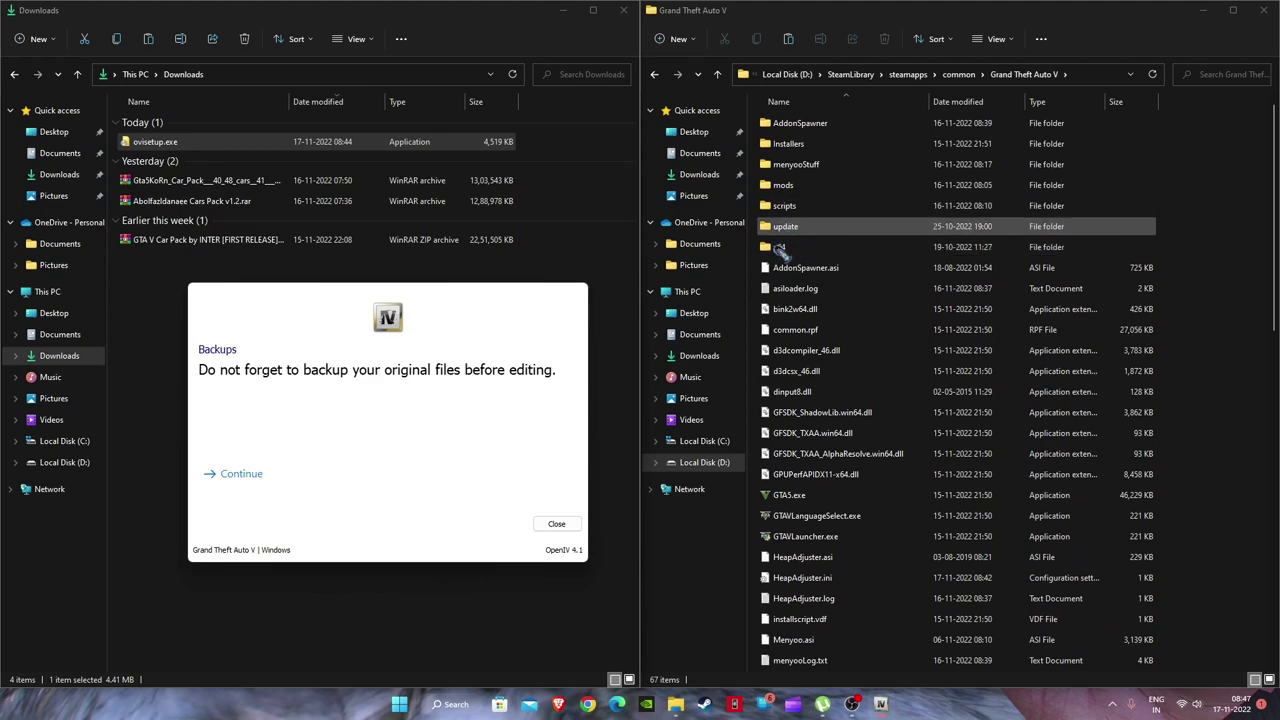
pyautogui.scroll(-10, 785, 300)
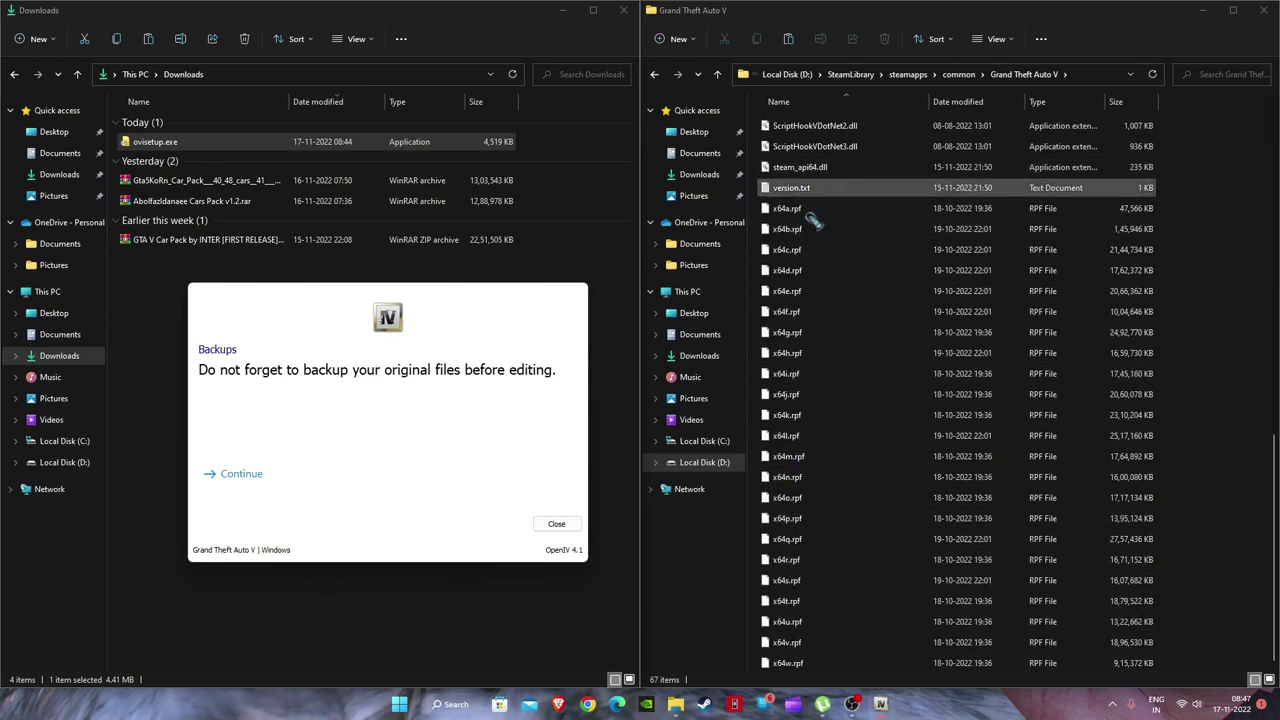
# Step: Continue past the backup reminder and dismiss the OpenIV welcome video without watching it
pyautogui.click(226, 478)
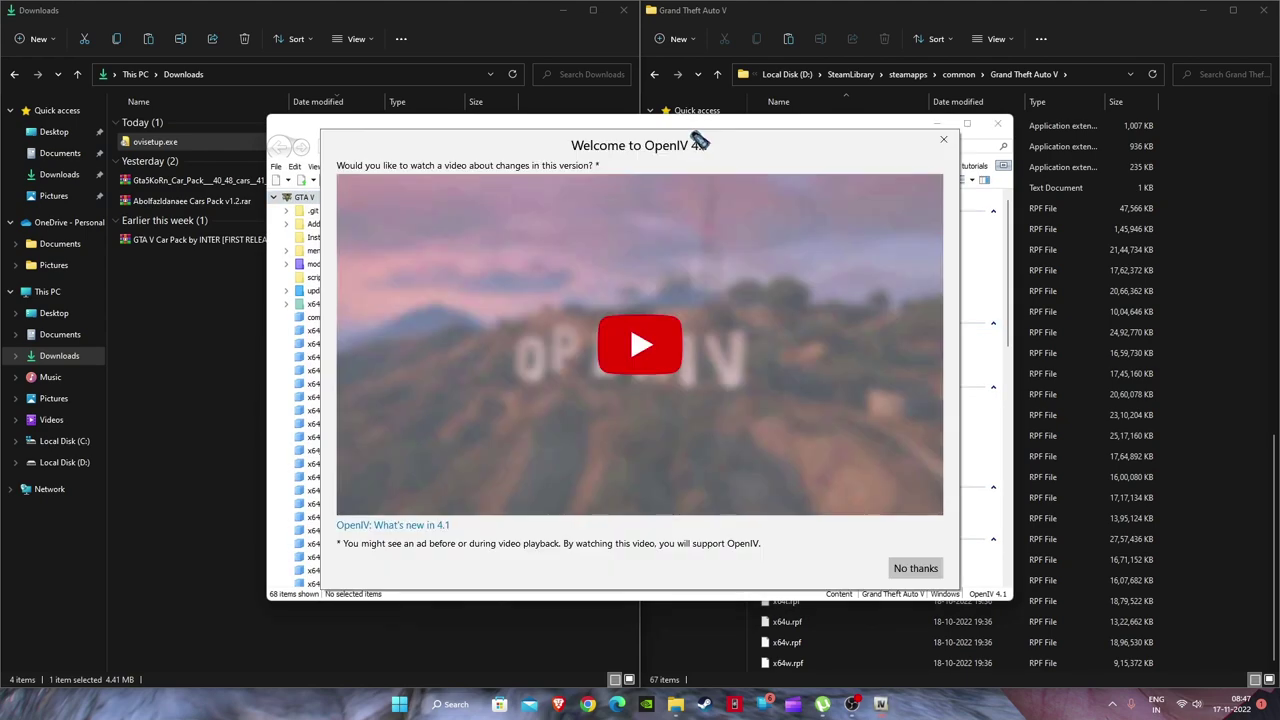
pyautogui.click(944, 141)
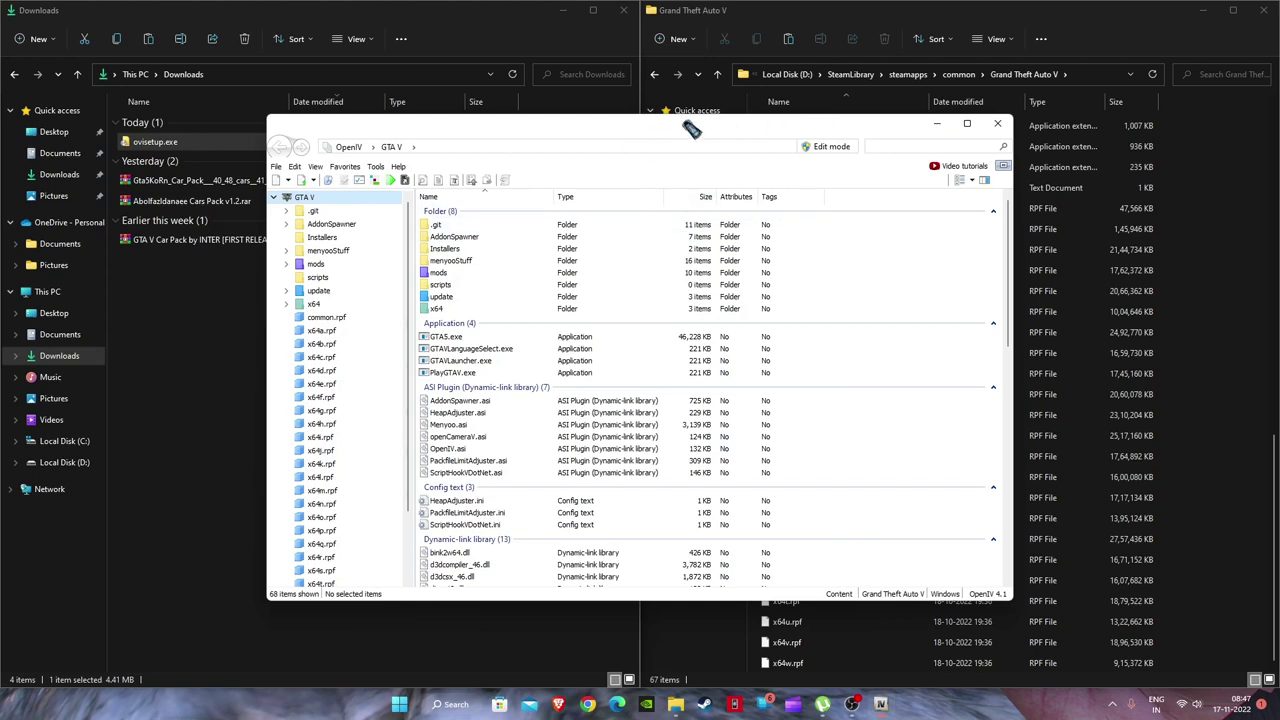
pyautogui.moveTo(690, 130); pyautogui.dragTo(593, 160)
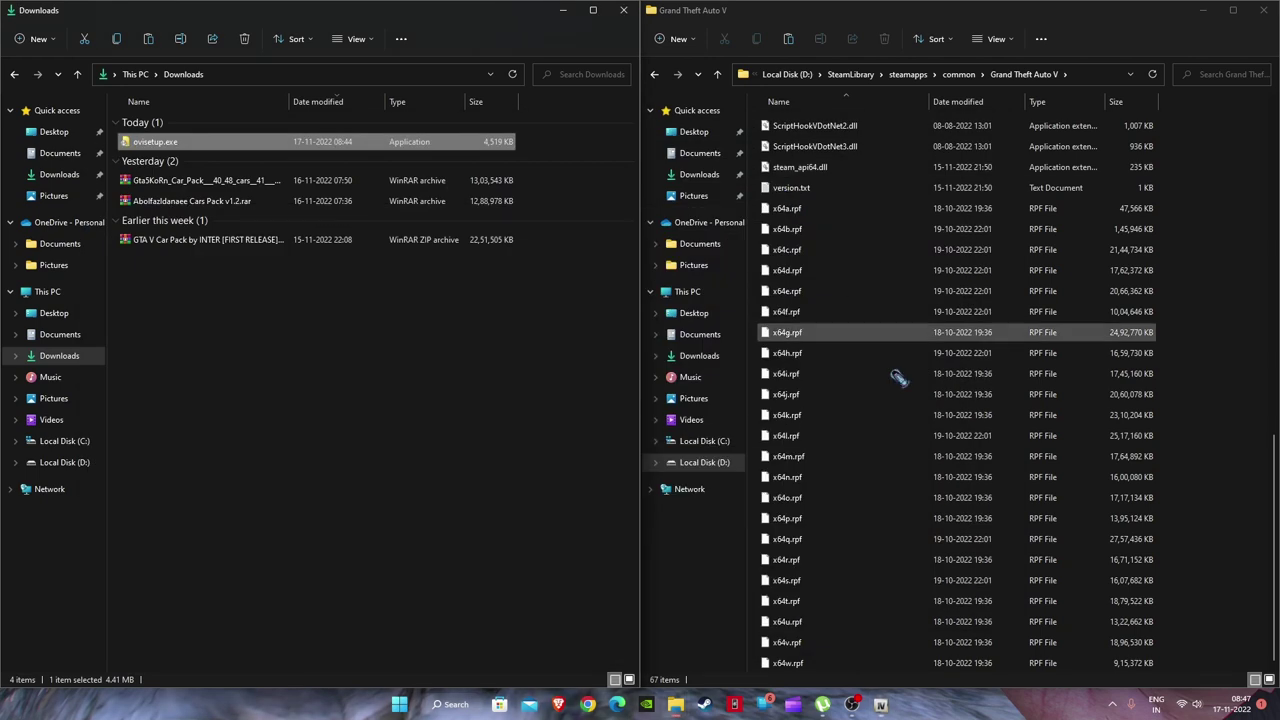
pyautogui.scroll(13, 898, 377)
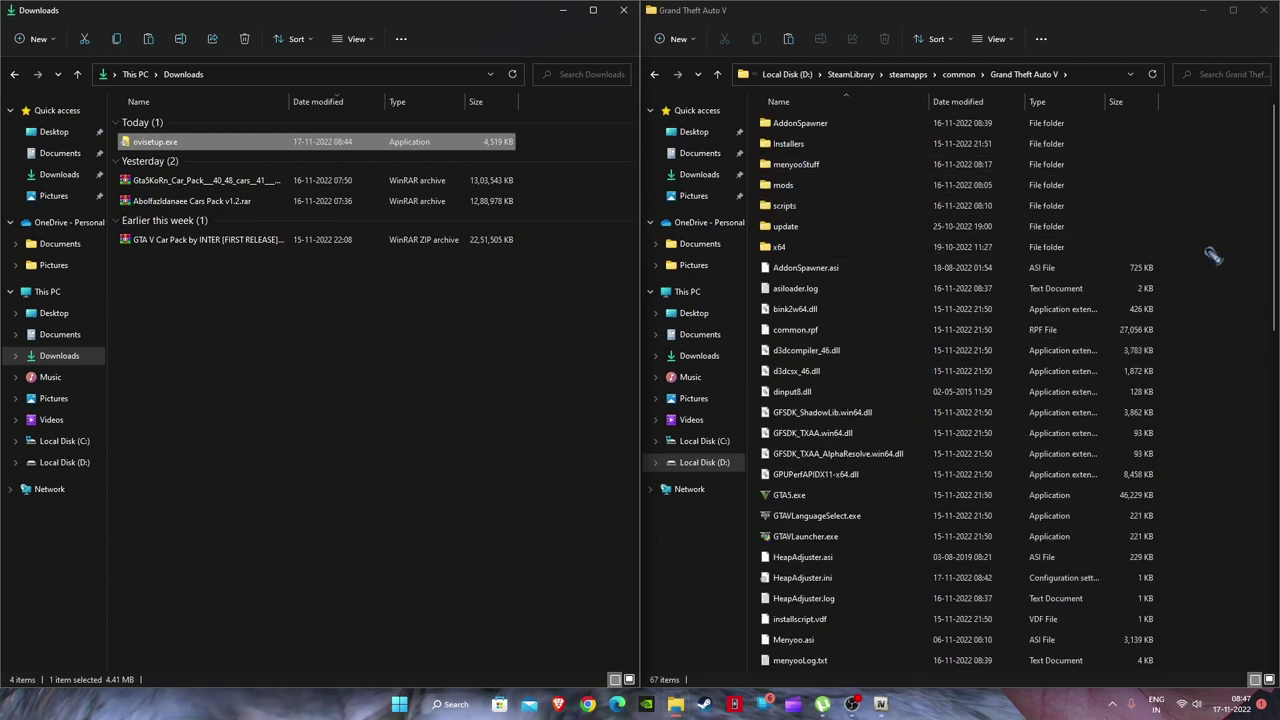
pyautogui.rightClick(1192, 214)
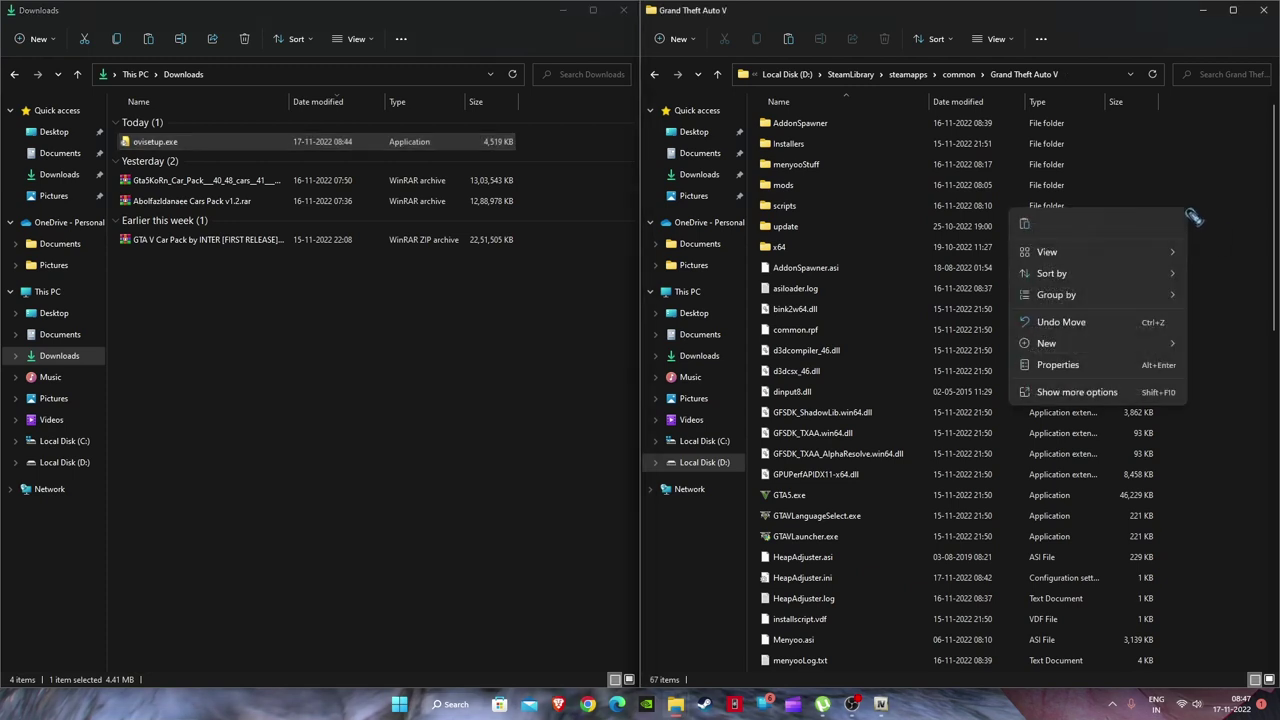
pyautogui.moveTo(1045, 344)
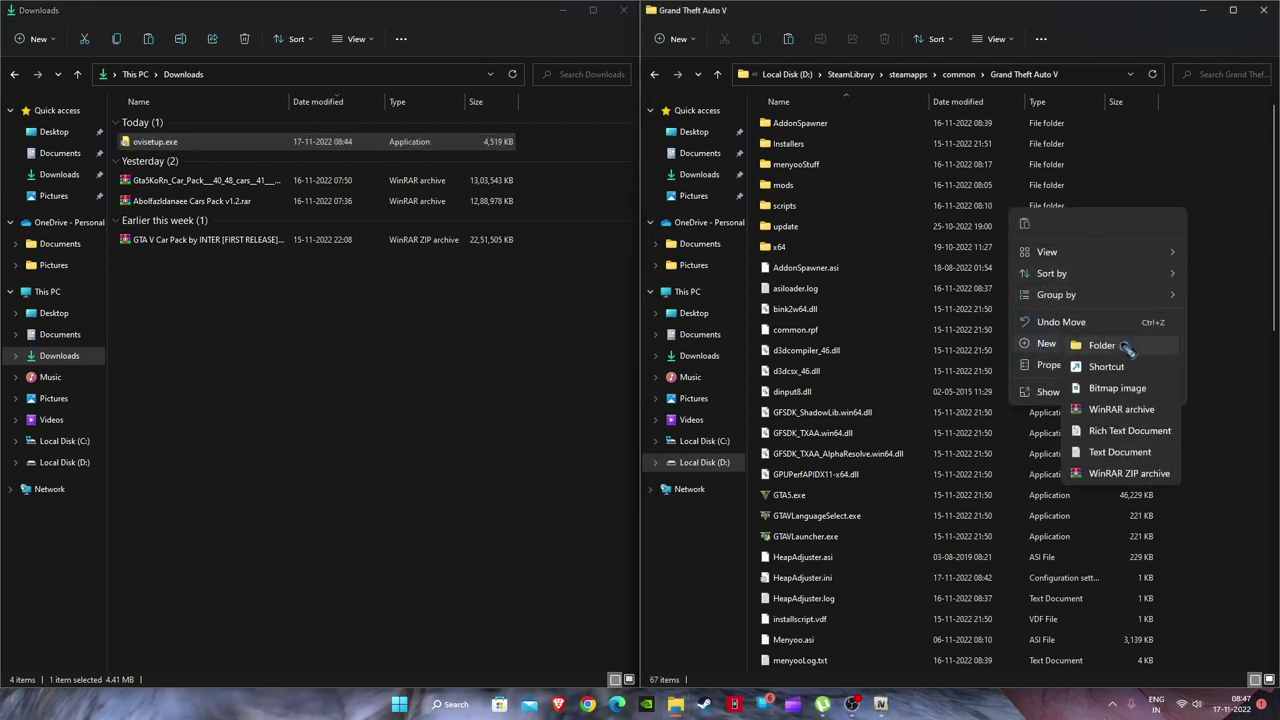
pyautogui.click(790, 242)
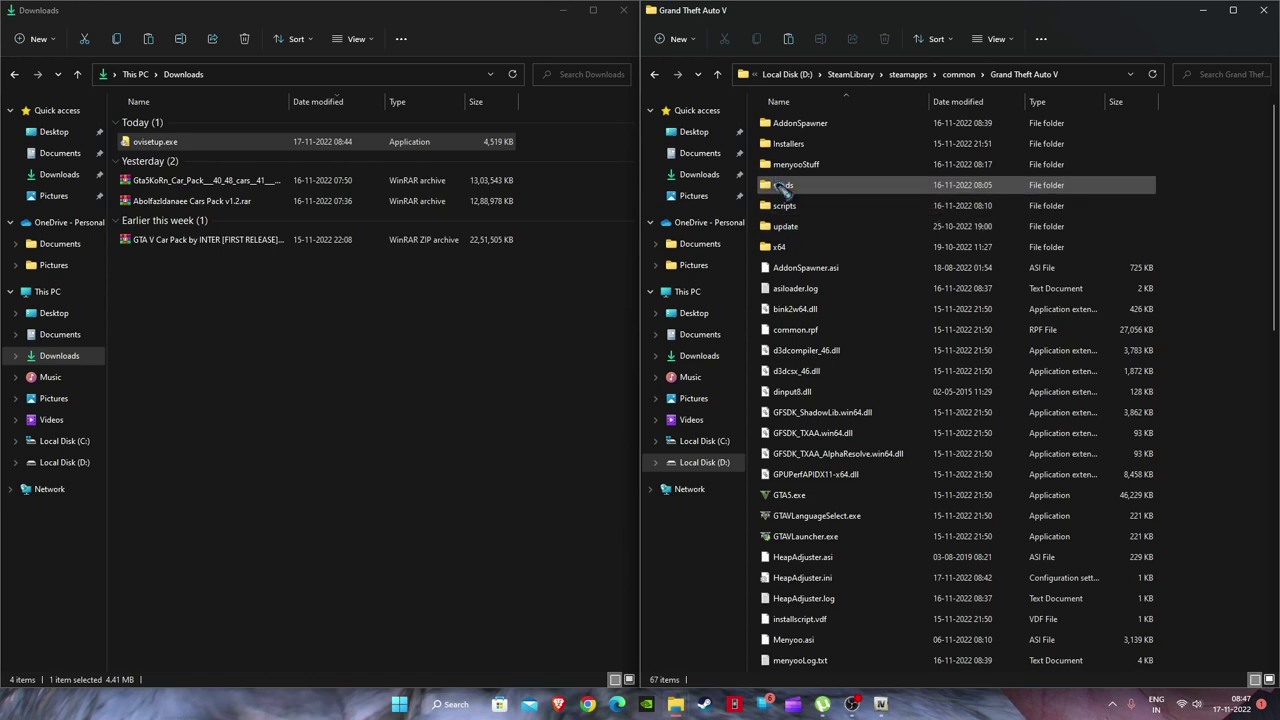
# Step: Examine the contents of the mods folder and its update subfolder, and return to the Grand Theft Auto V folder
pyautogui.scroll(-13, 790, 400)
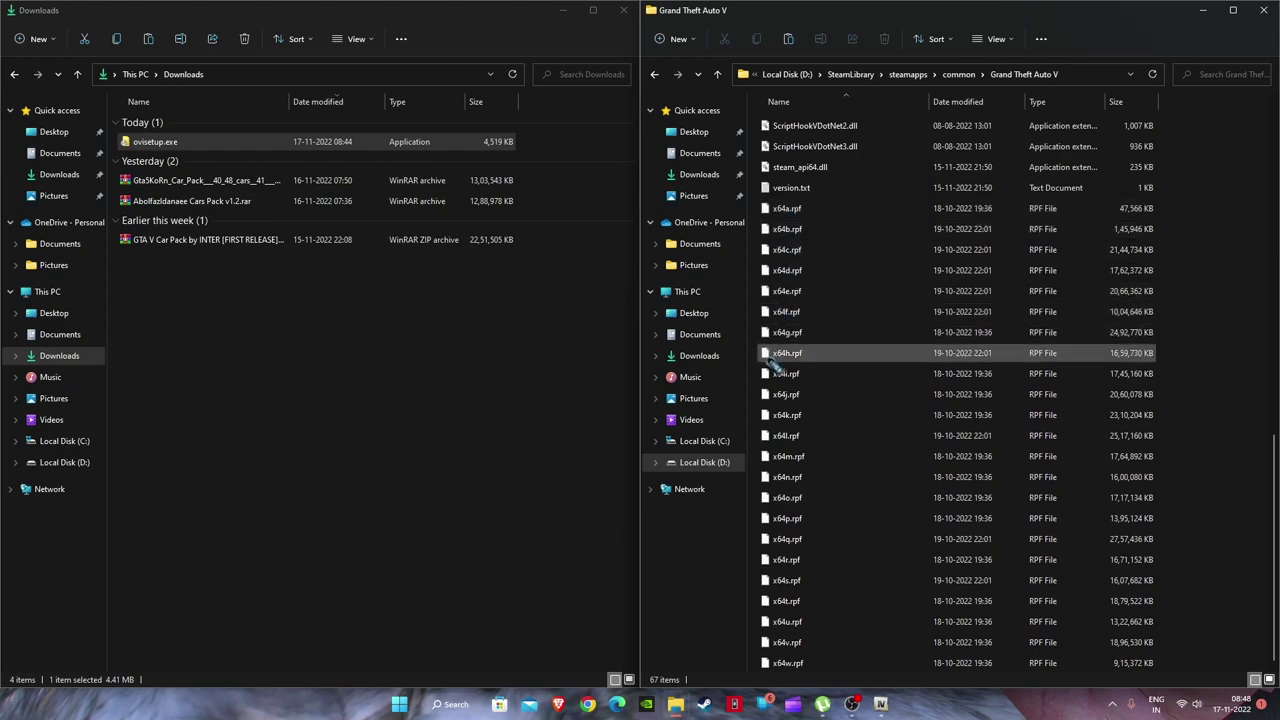
pyautogui.scroll(13, 790, 362)
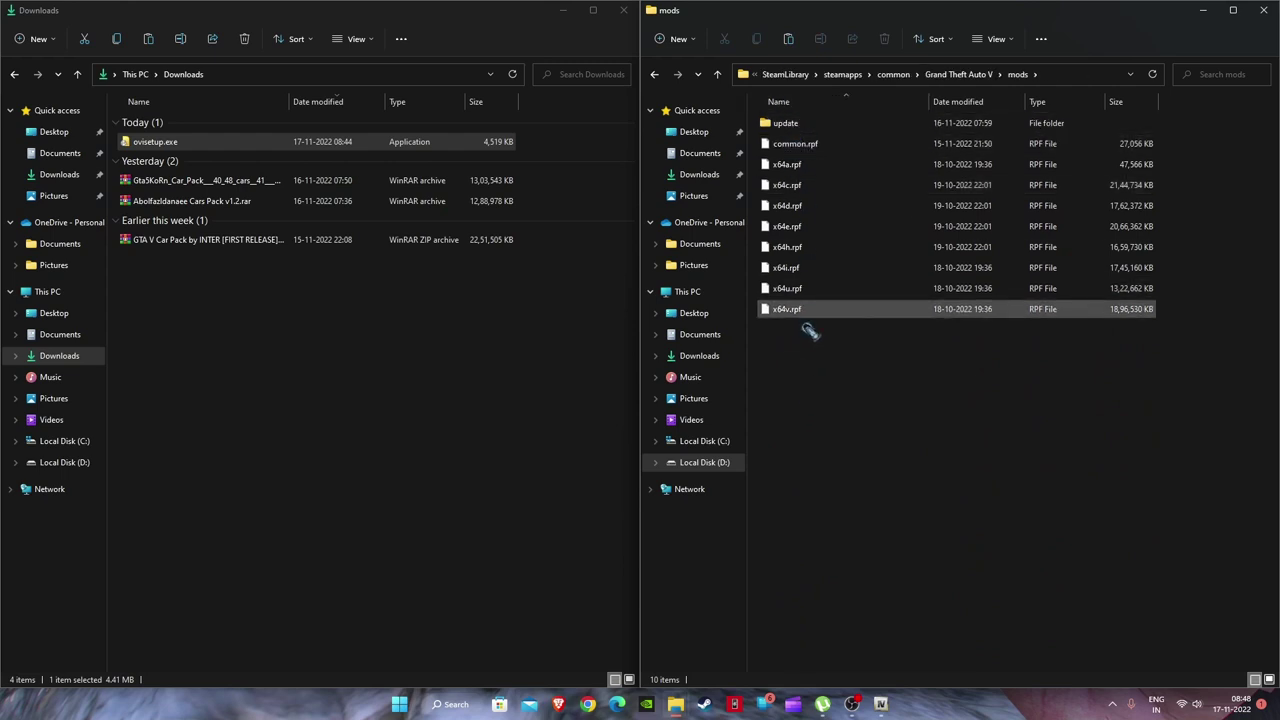
pyautogui.doubleClick(815, 122)
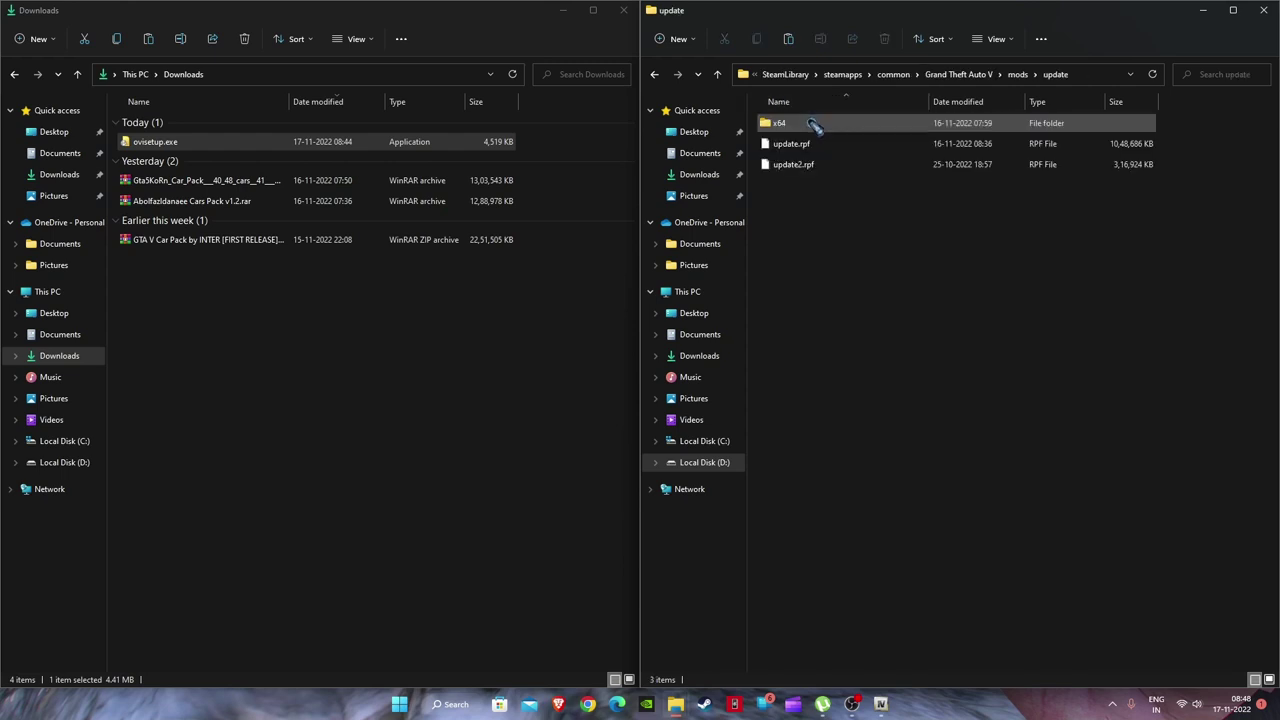
pyautogui.click(718, 75)
pyautogui.click(718, 75)
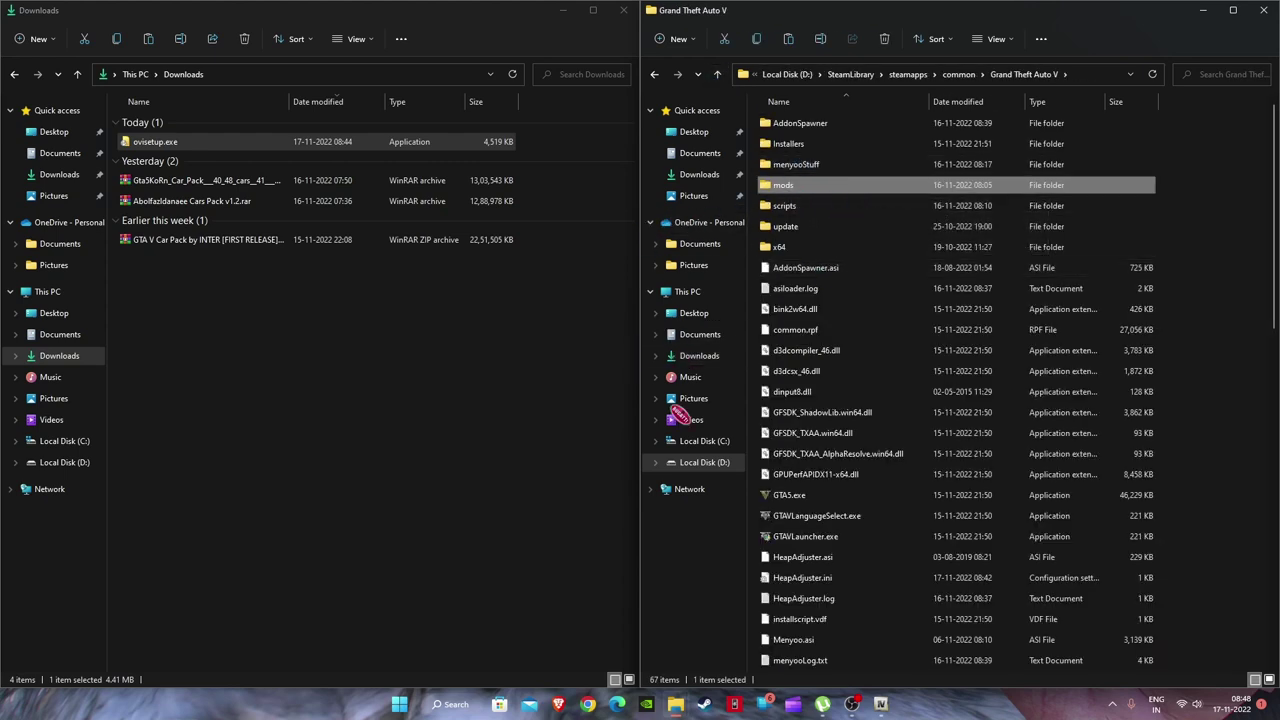
pyautogui.click(881, 704)
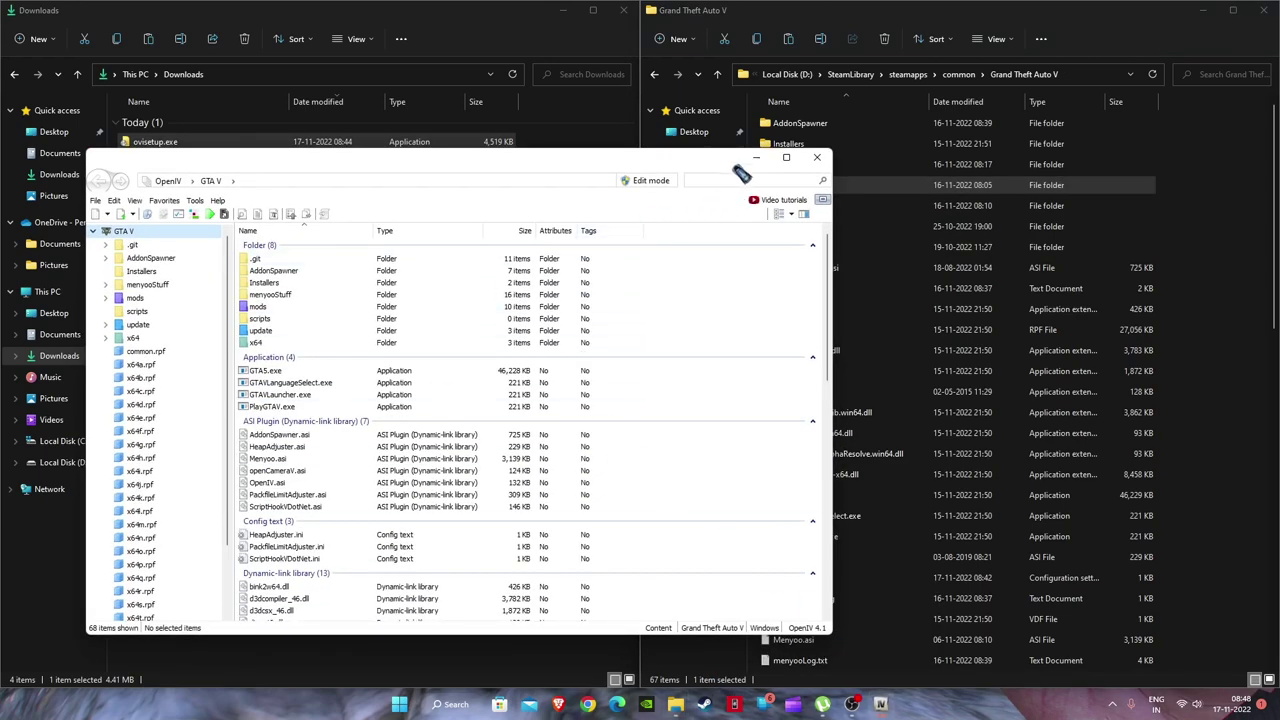
pyautogui.click(756, 158)
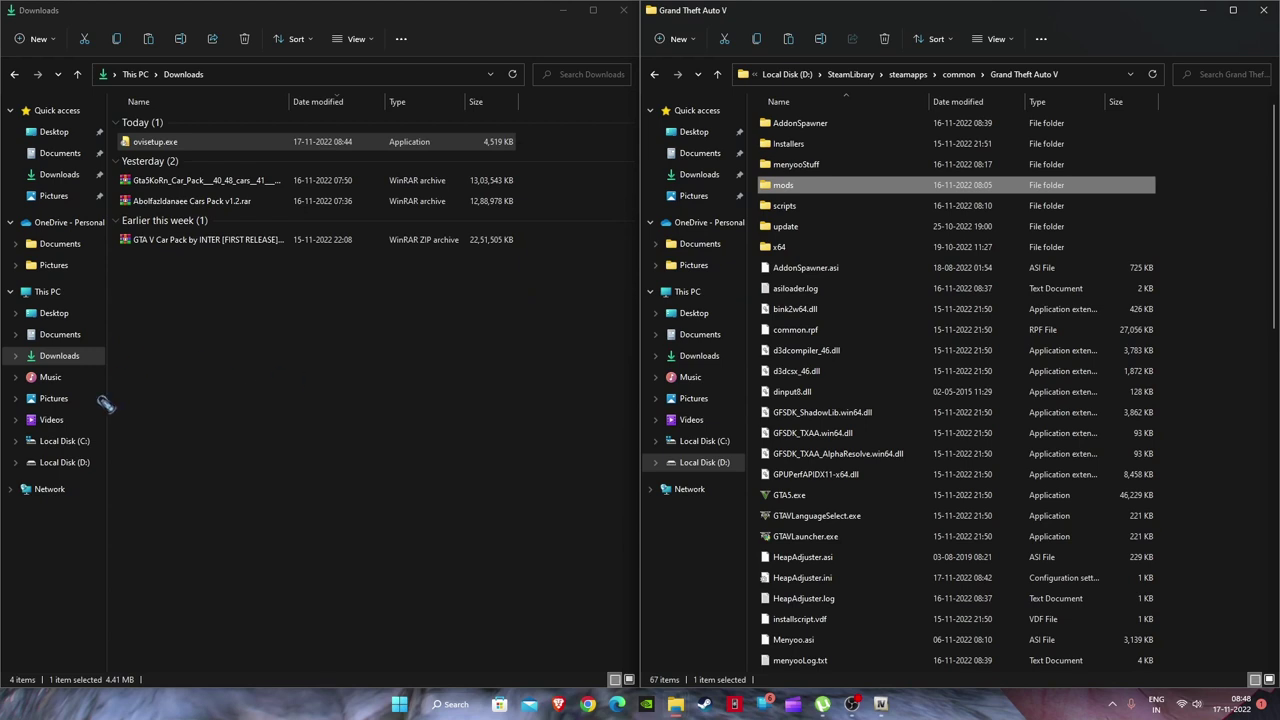
# Step: Open 1a8098-AddonSpawner-v1.5.3-rel.zip from Modding needs on drive D, select the AddonSpawner folder and AddonSpawner.asi, and close the archive
pyautogui.click(66, 462)
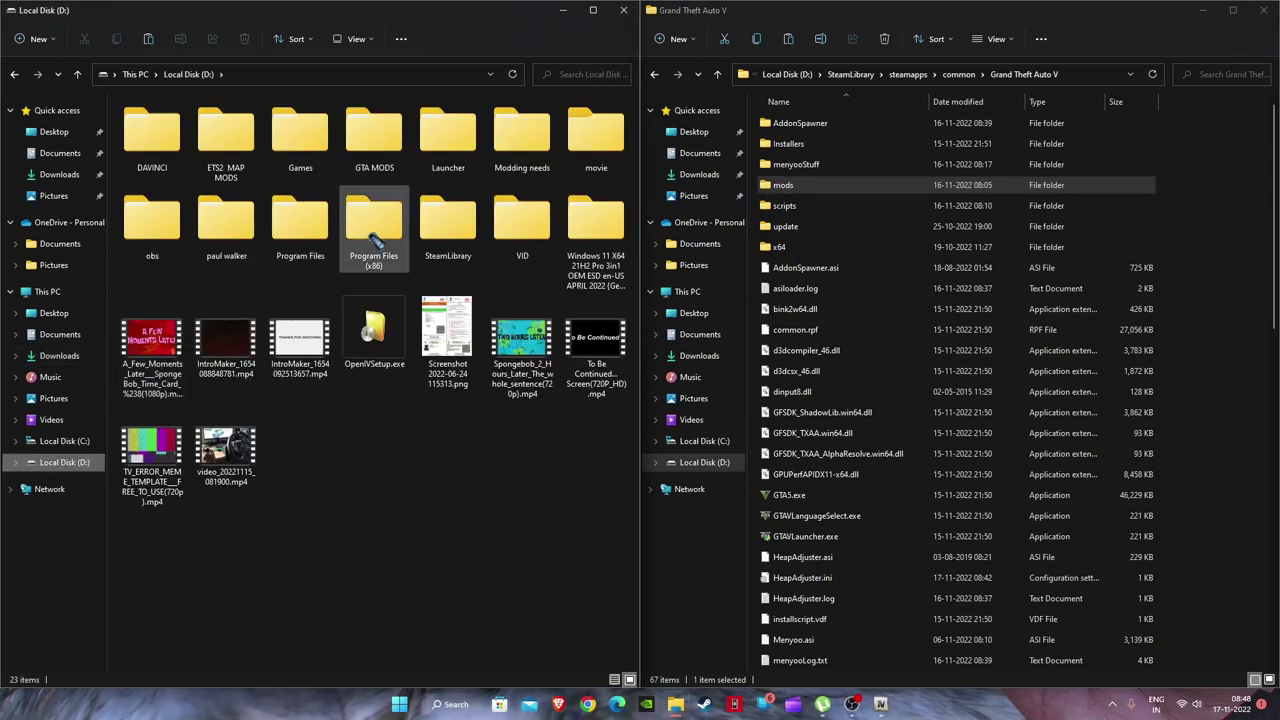
pyautogui.doubleClick(518, 140)
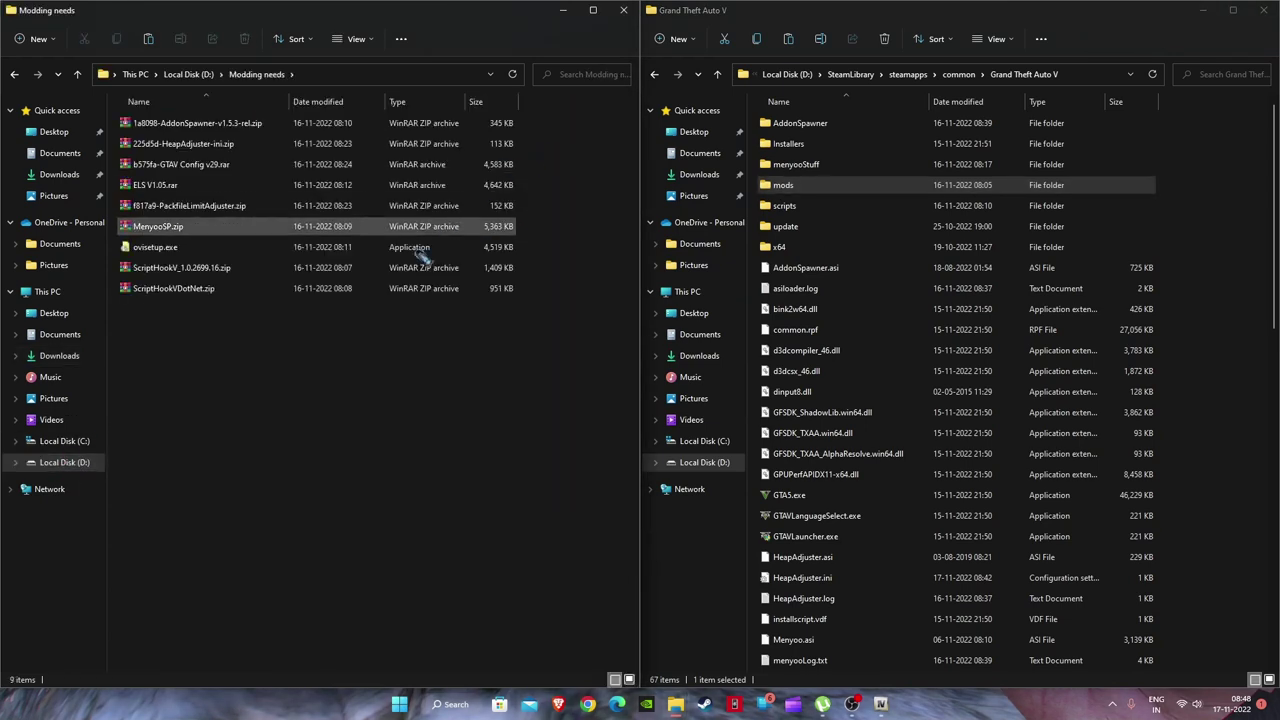
pyautogui.doubleClick(200, 122)
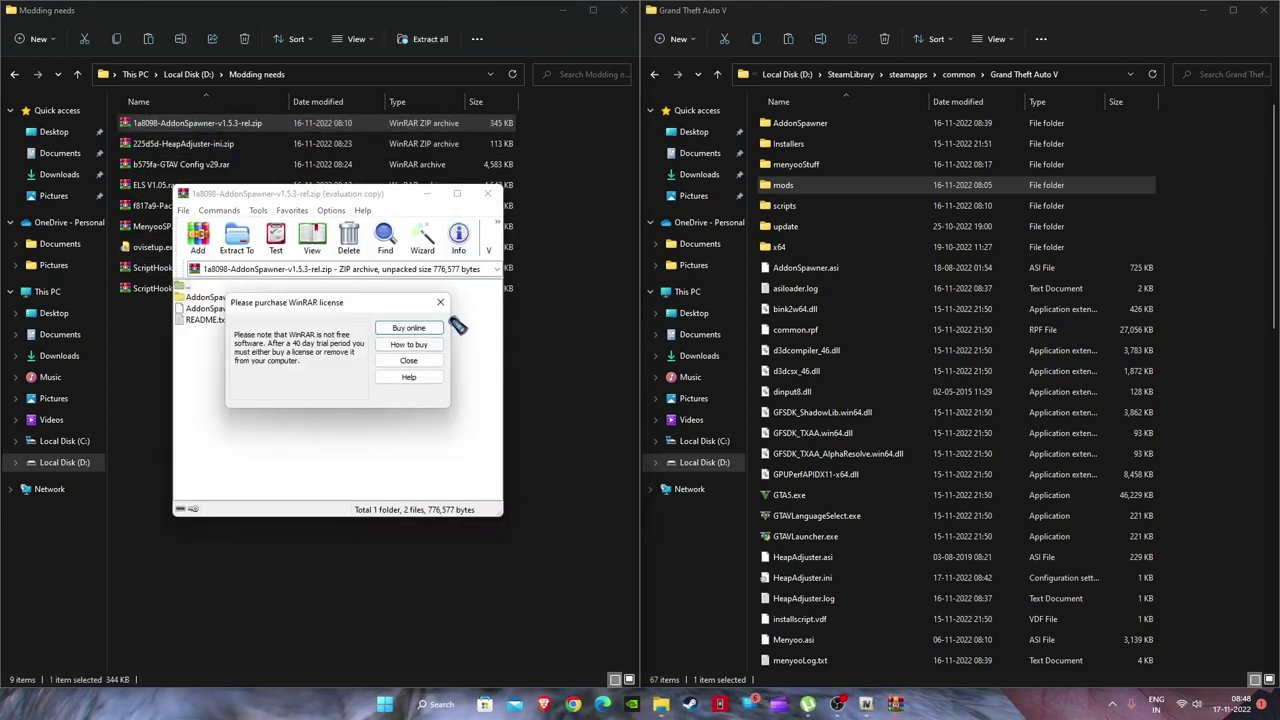
pyautogui.click(440, 301)
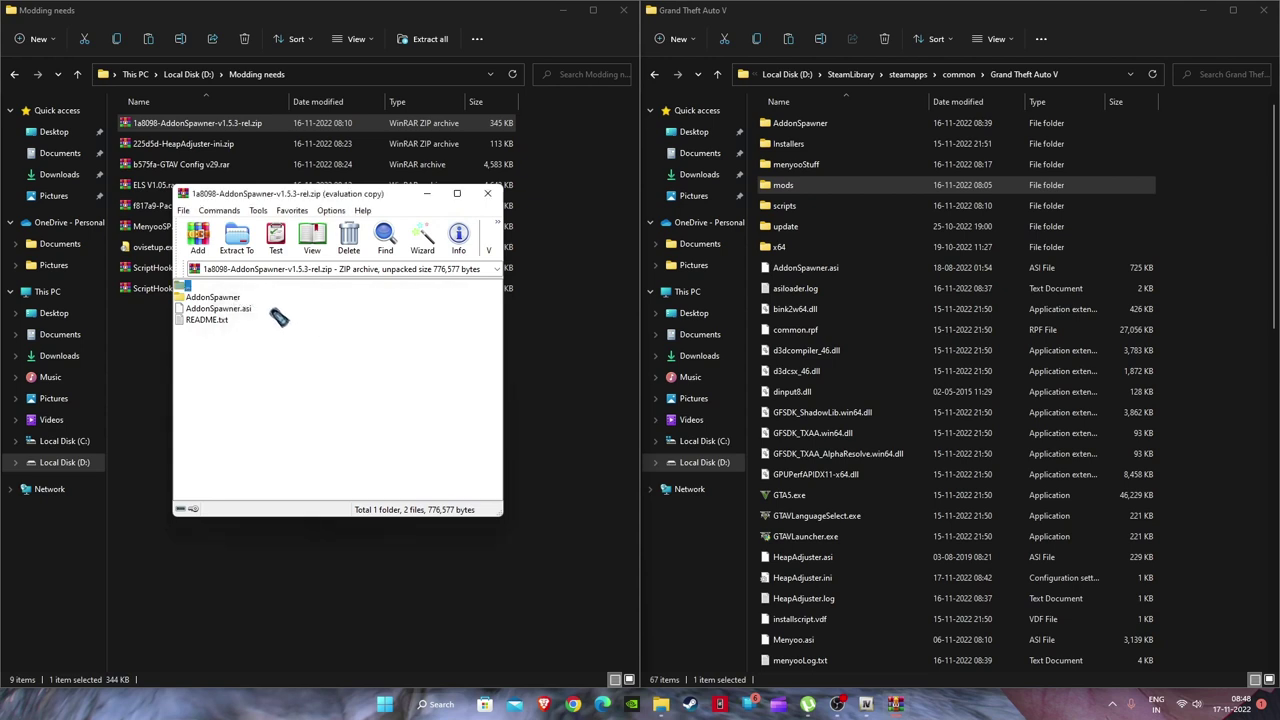
pyautogui.moveTo(274, 306); pyautogui.dragTo(210, 308)
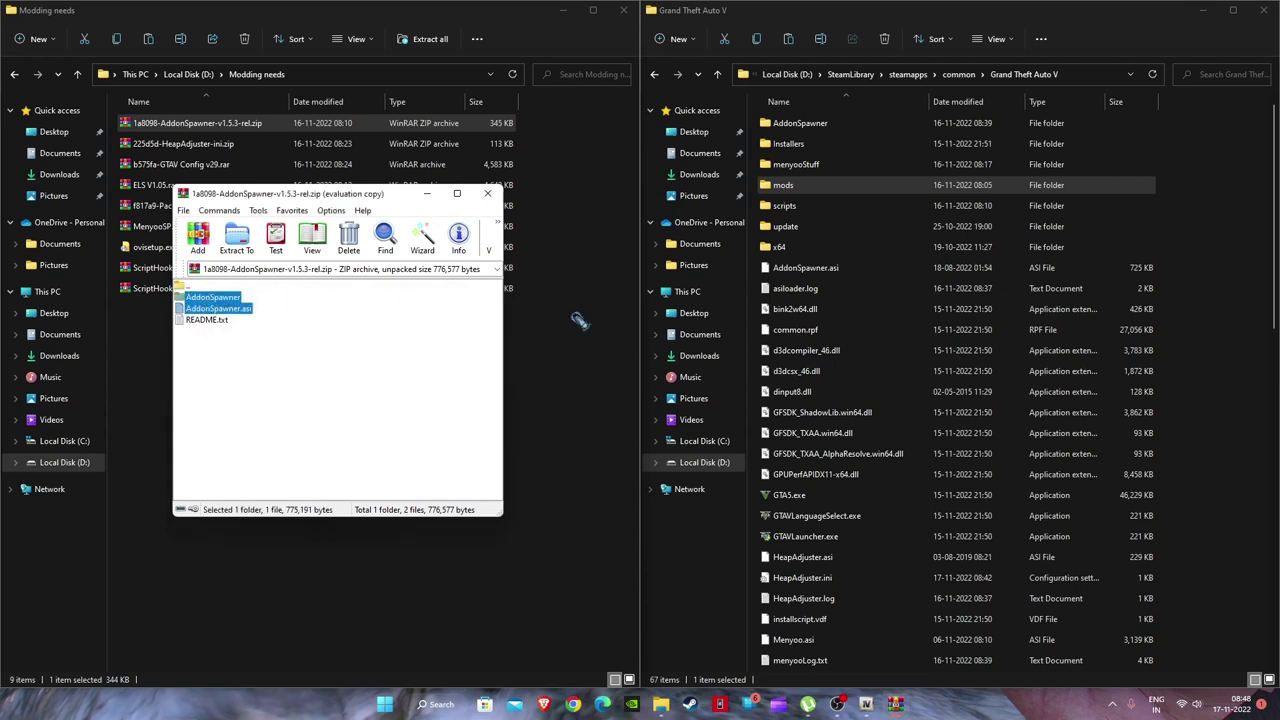
pyautogui.moveTo(578, 320); pyautogui.dragTo(1232, 503)
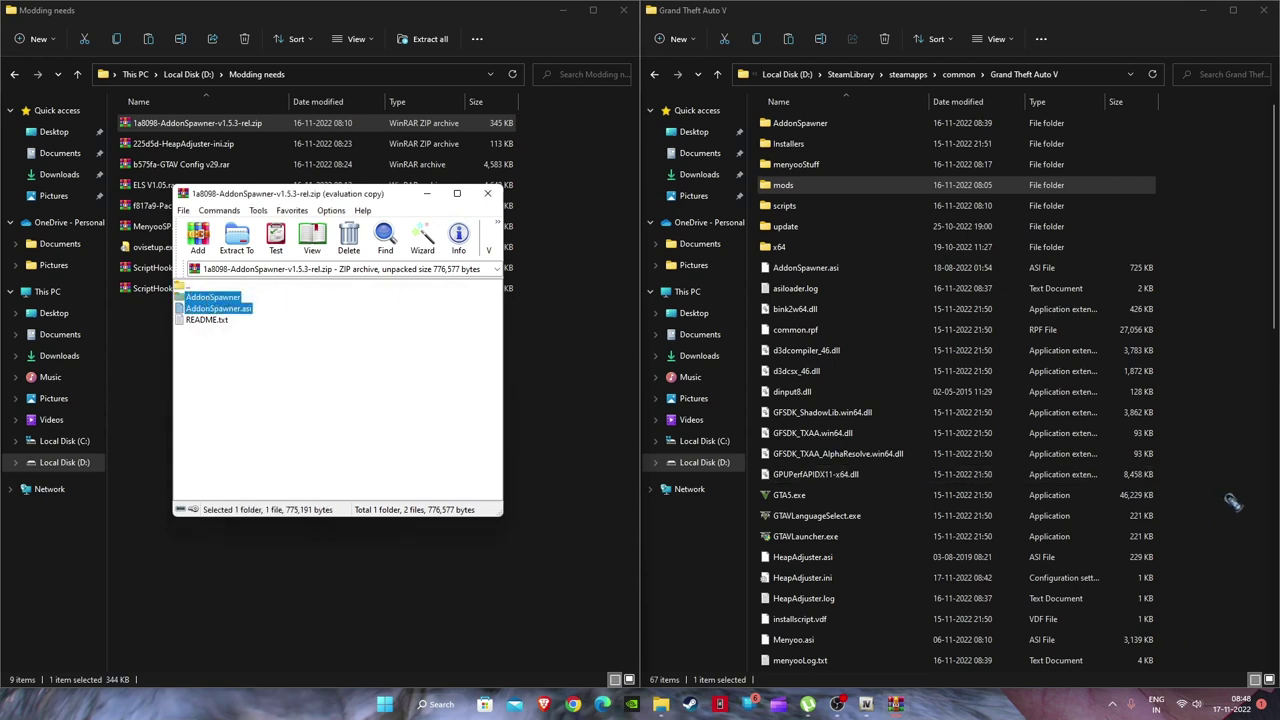
pyautogui.click(487, 193)
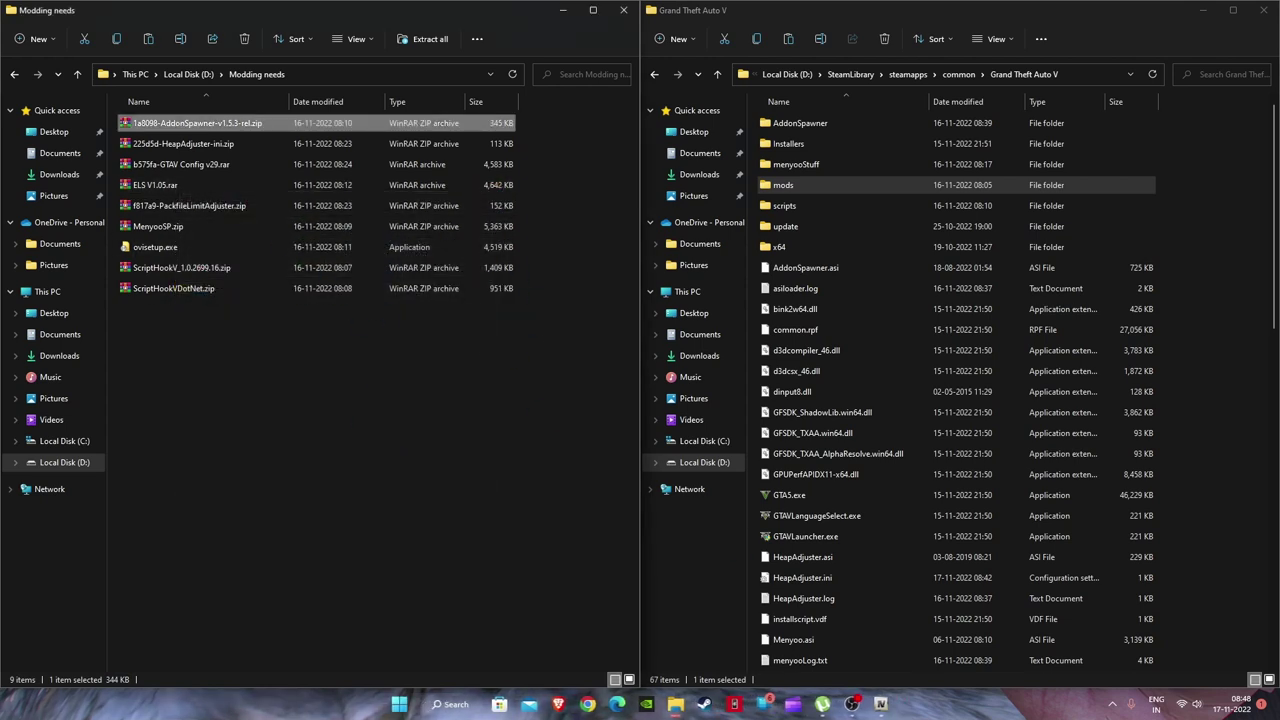
# Step: Switch to OpenIV, turn on edit mode, and accept that all changes are saved automatically
pyautogui.click(881, 704)
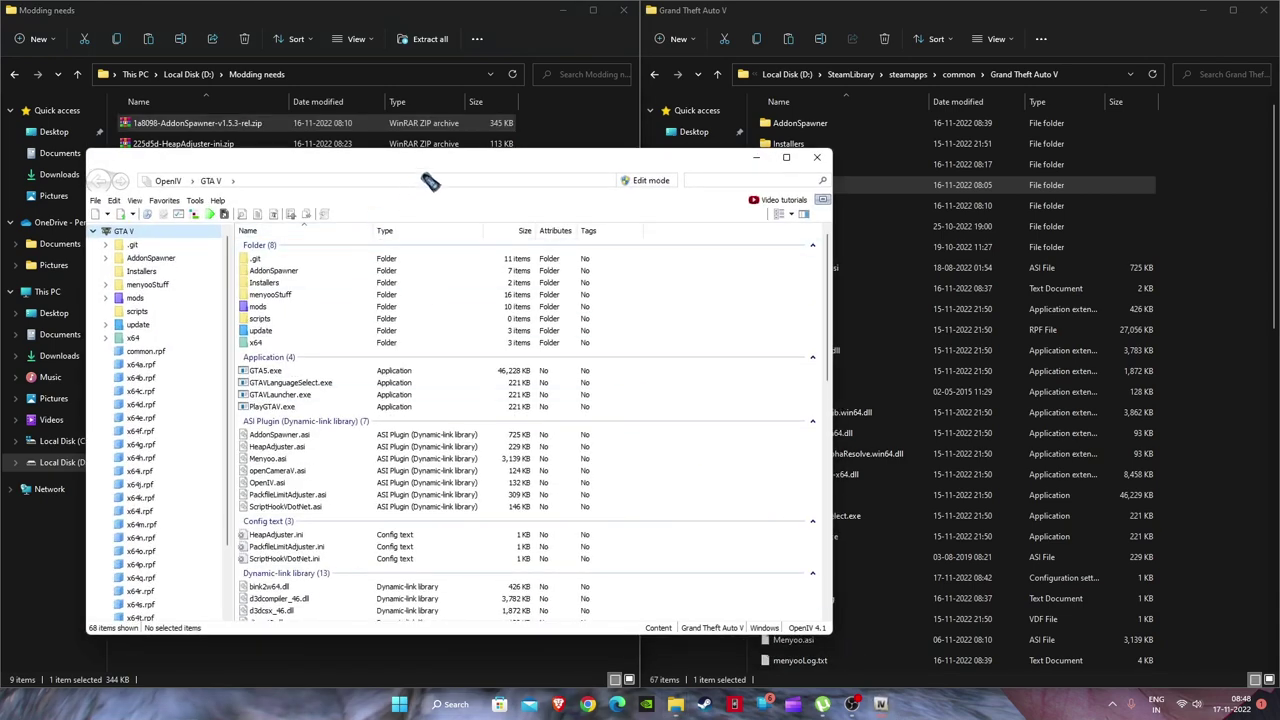
pyautogui.moveTo(438, 170); pyautogui.dragTo(734, 119)
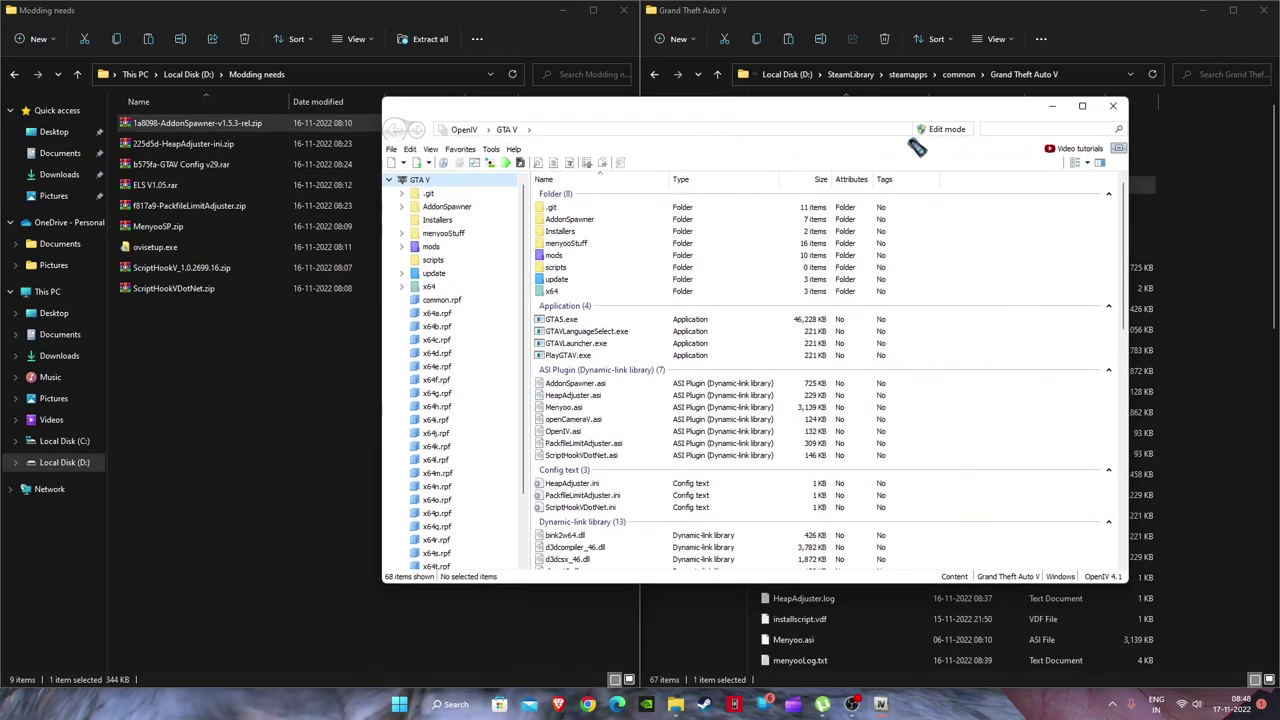
pyautogui.click(922, 137)
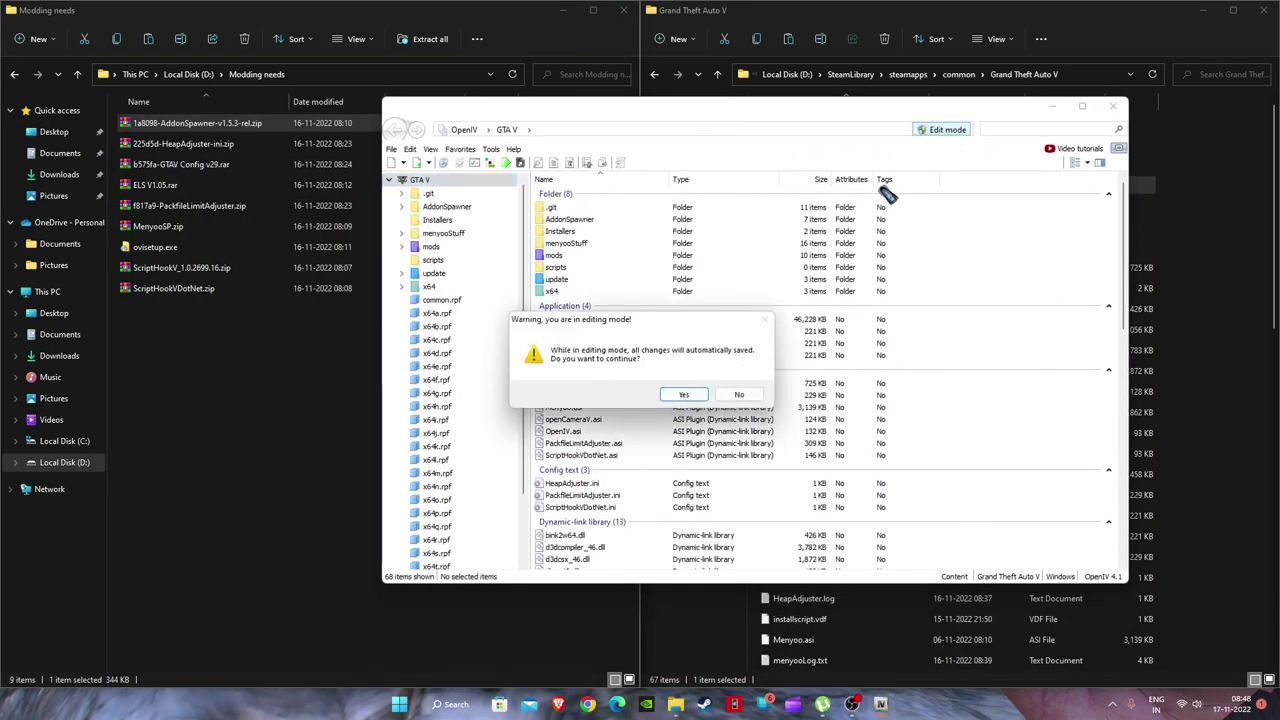
pyautogui.click(684, 396)
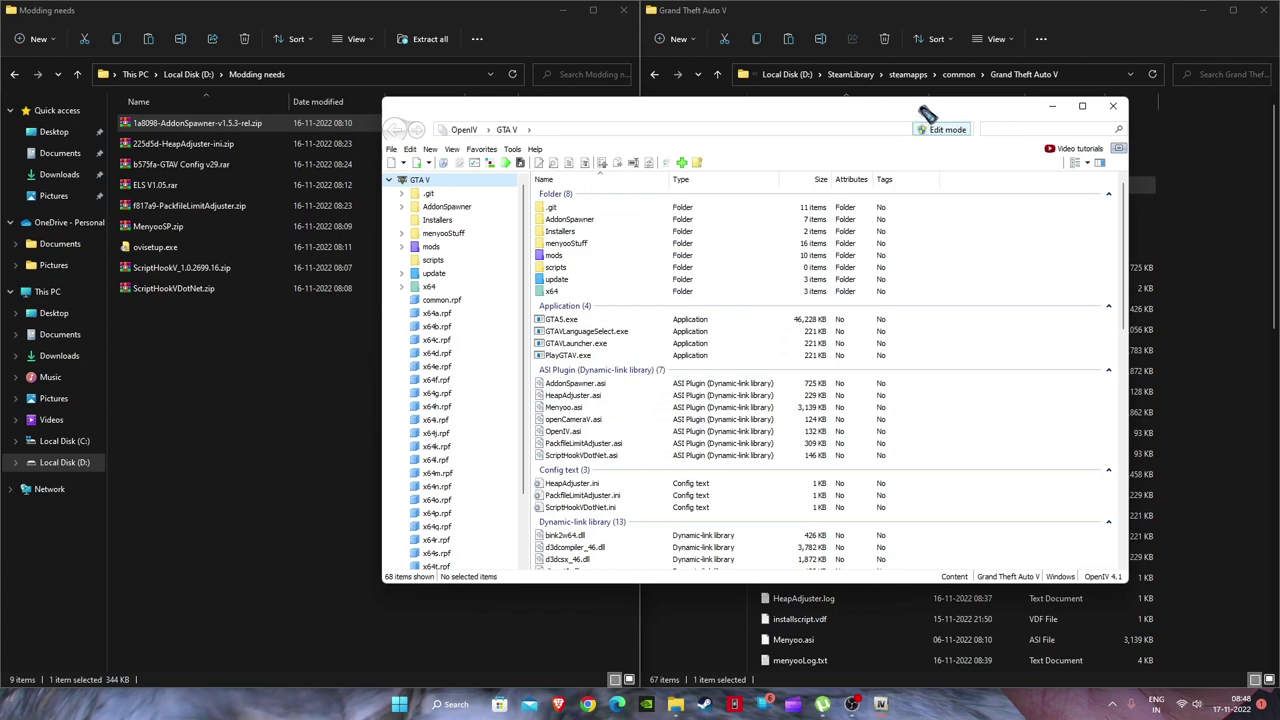
# Step: Open b575fa-GTAV Config v29.rar from Modding needs, dismiss the WinRAR licence reminder, and minimize OpenIV
pyautogui.click(175, 168)
pyautogui.doubleClick(175, 168)
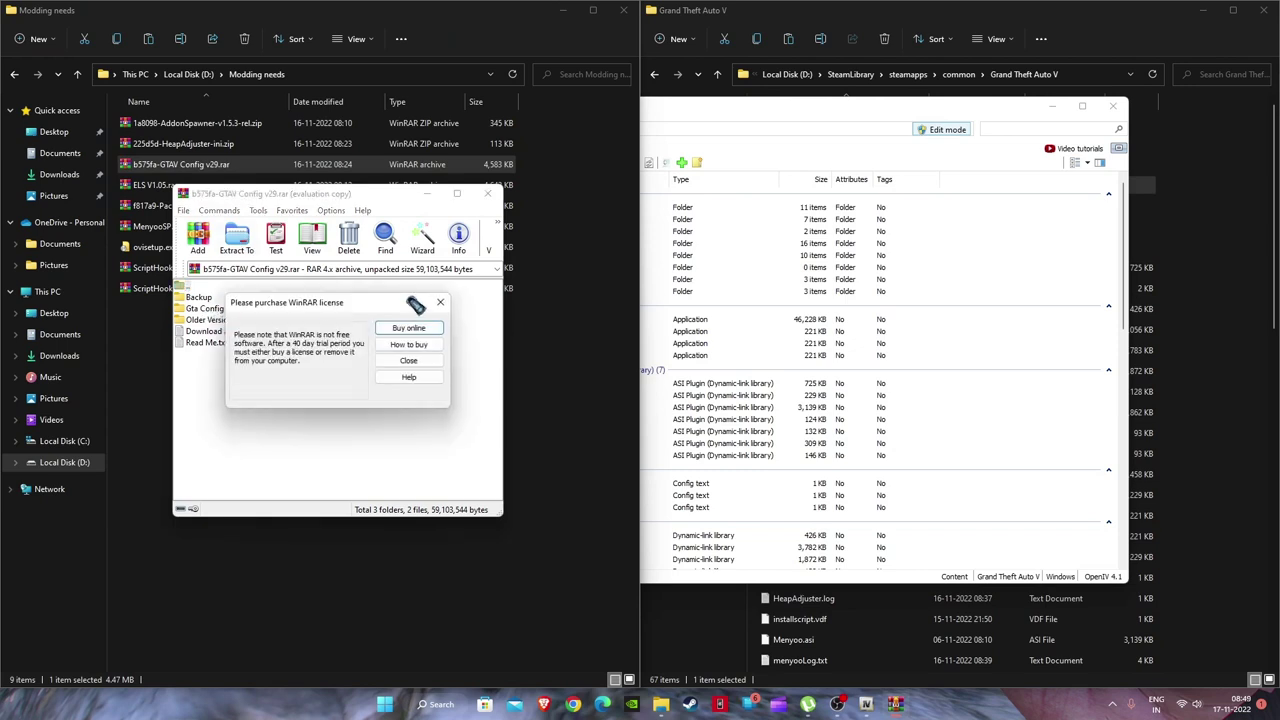
pyautogui.click(438, 302)
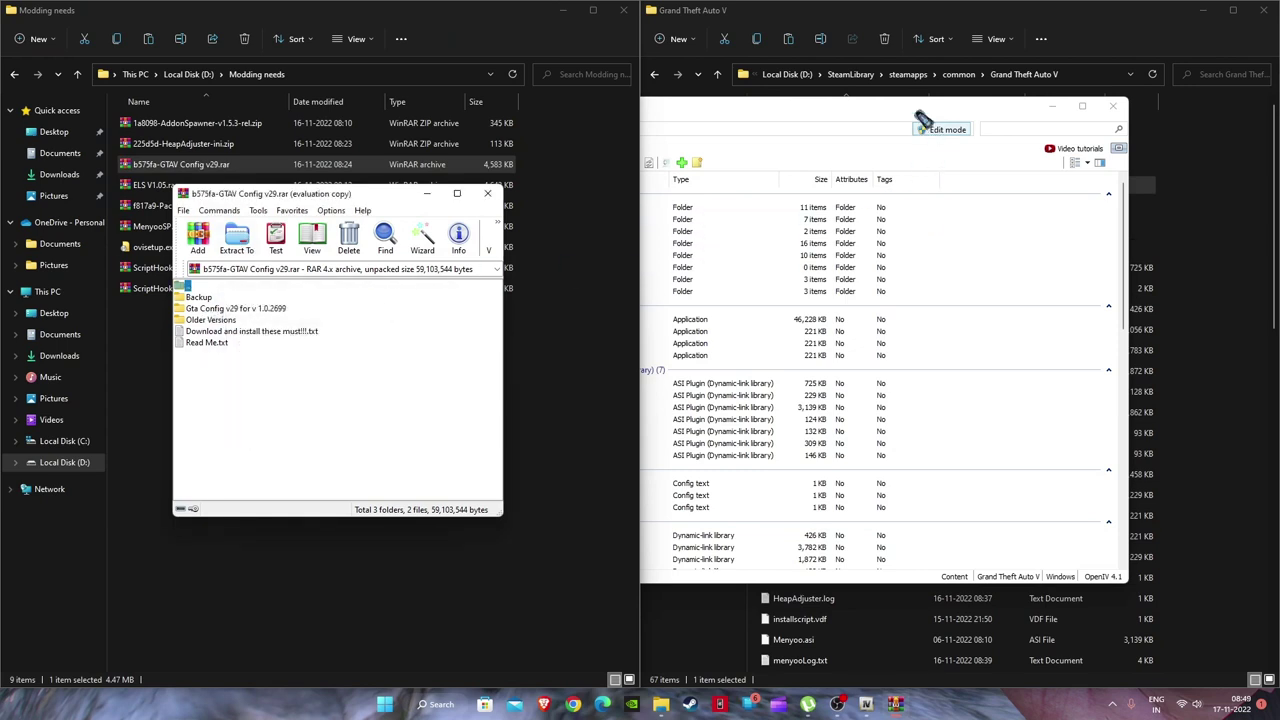
pyautogui.moveTo(914, 121); pyautogui.dragTo(903, 298)
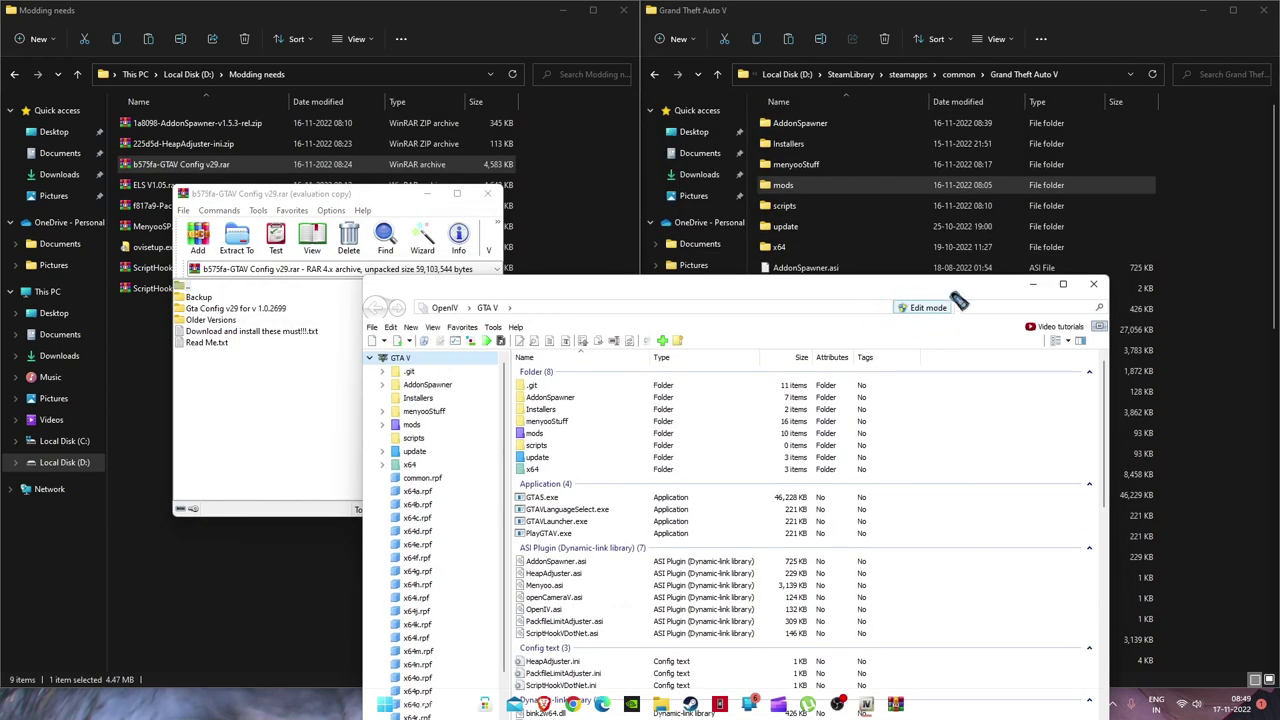
pyautogui.click(1033, 284)
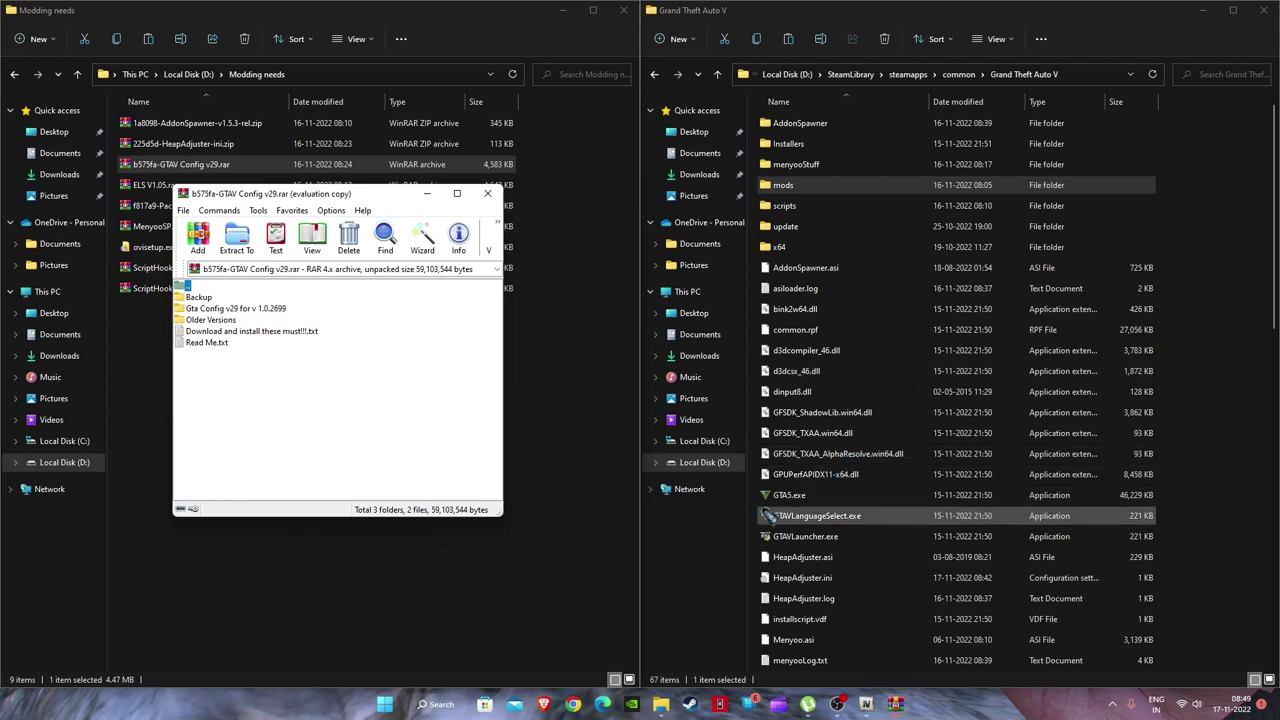
pyautogui.rightClick(805, 500)
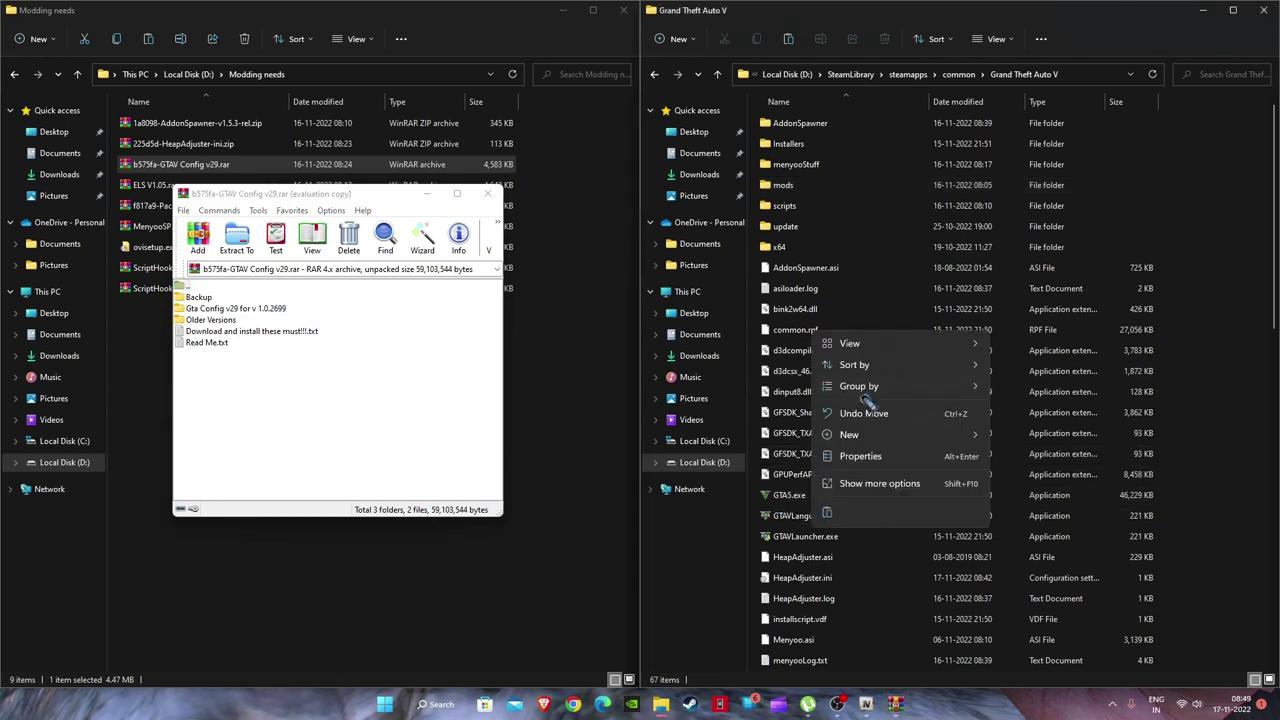
pyautogui.click(858, 457)
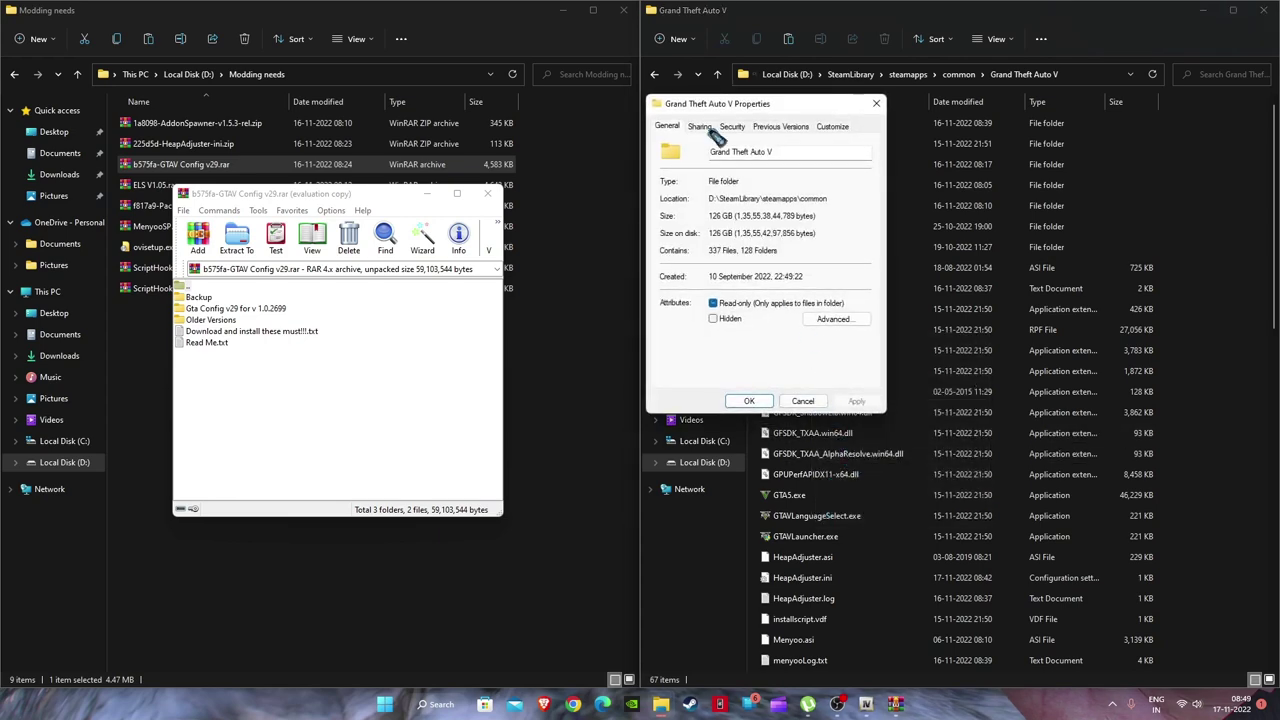
pyautogui.click(876, 103)
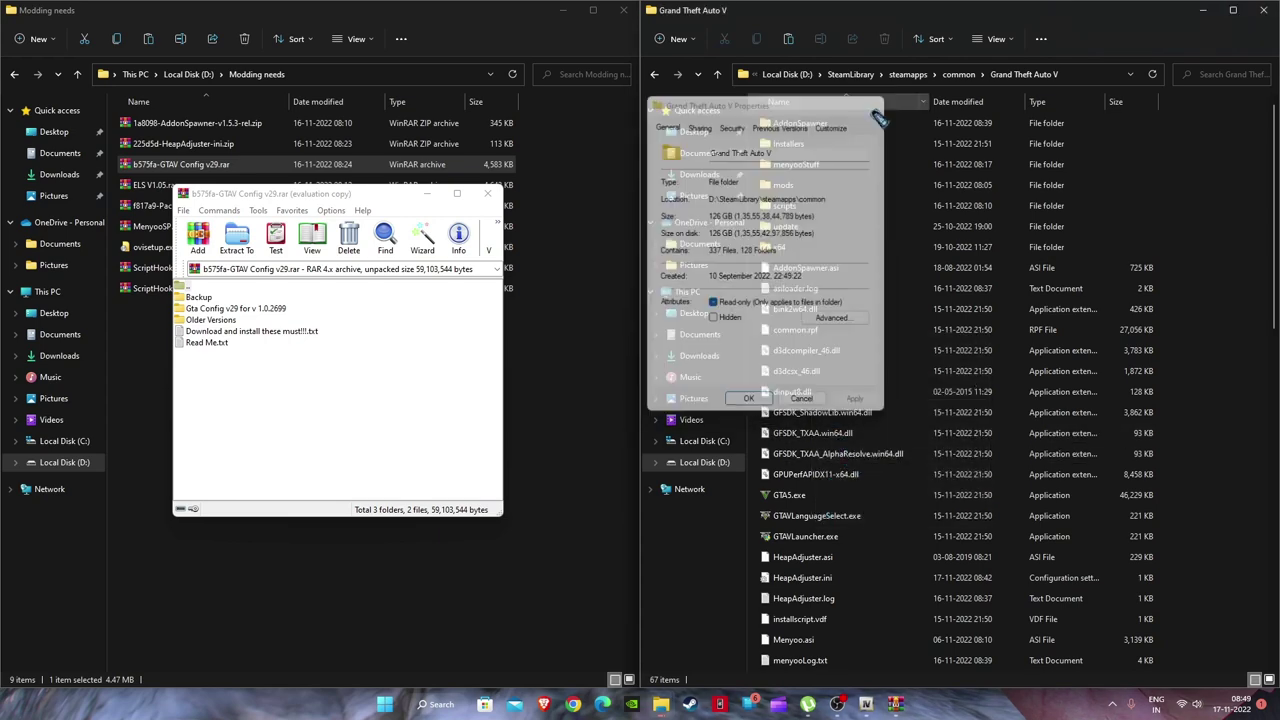
# Step: Check the file version in the detailed properties of GTA5.exe and close the properties
pyautogui.click(767, 497)
pyautogui.rightClick(767, 497)
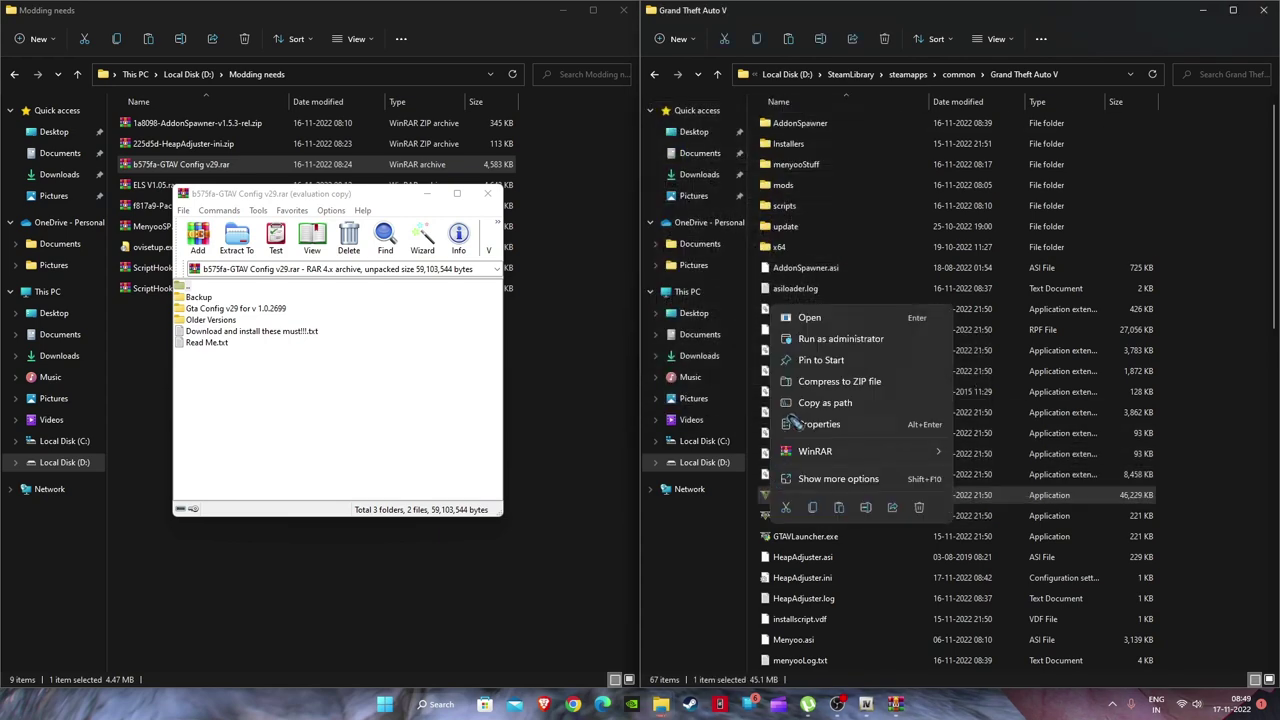
pyautogui.click(832, 428)
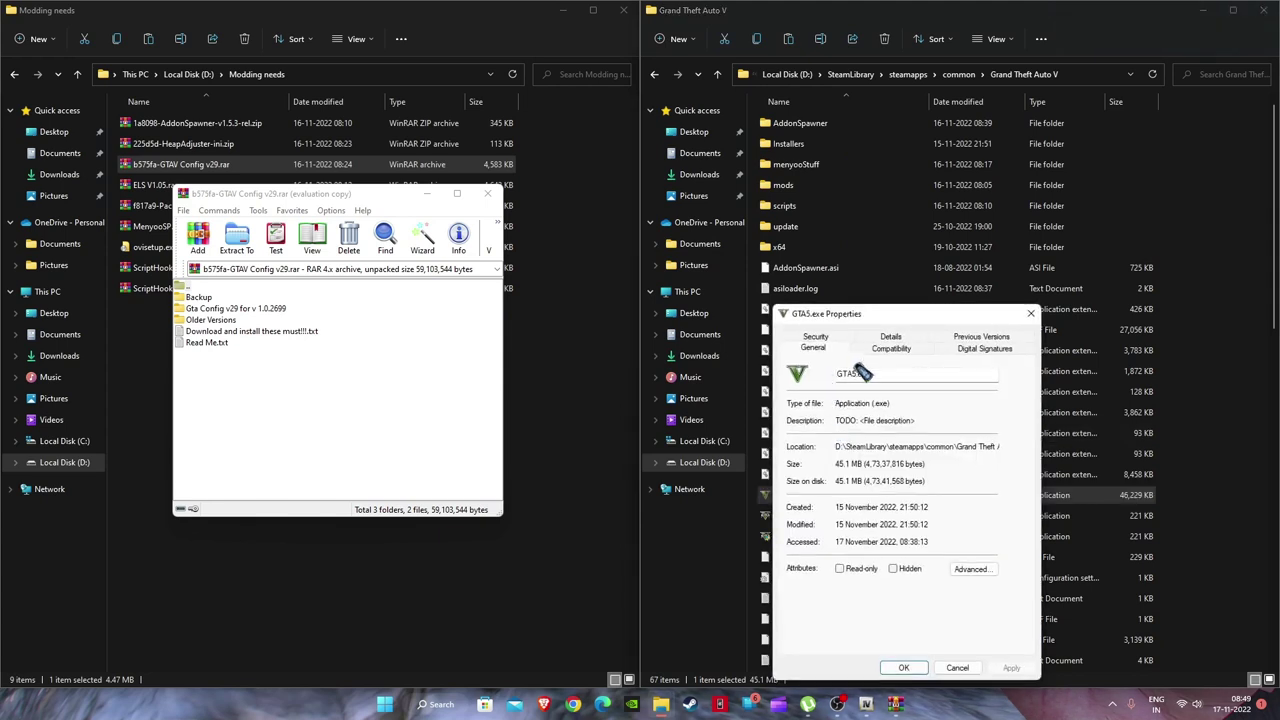
pyautogui.click(890, 347)
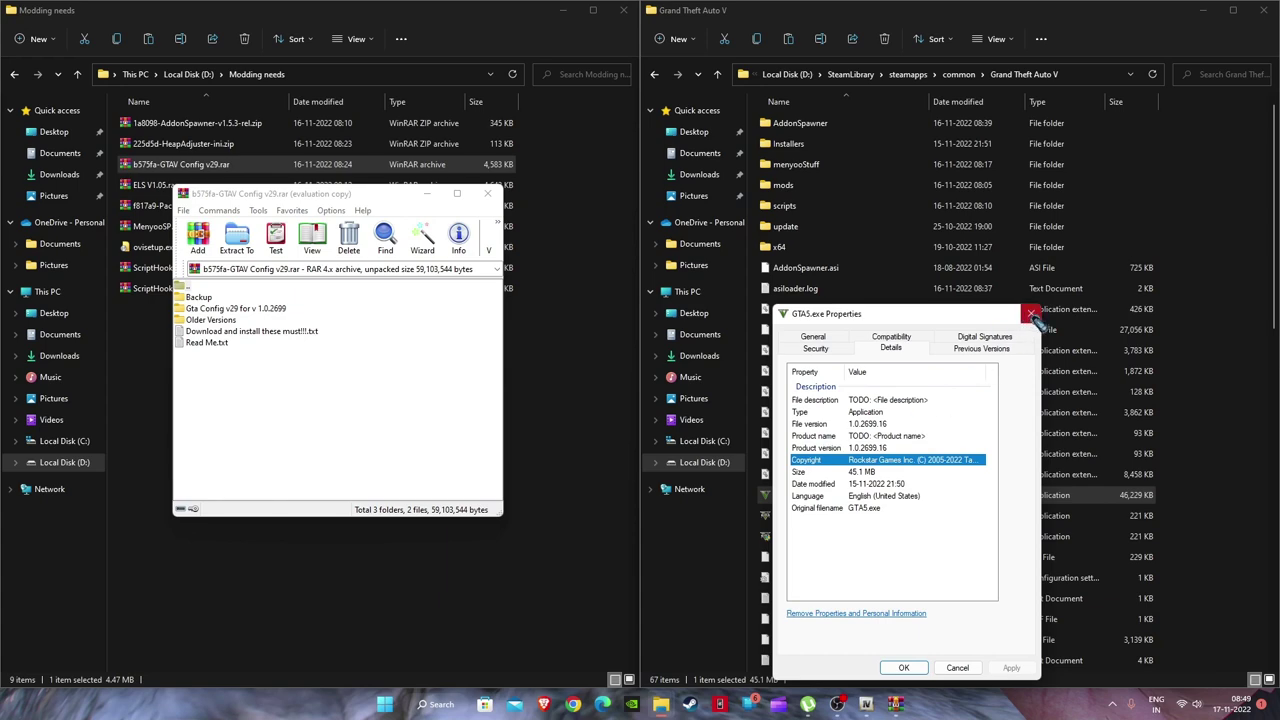
pyautogui.click(903, 668)
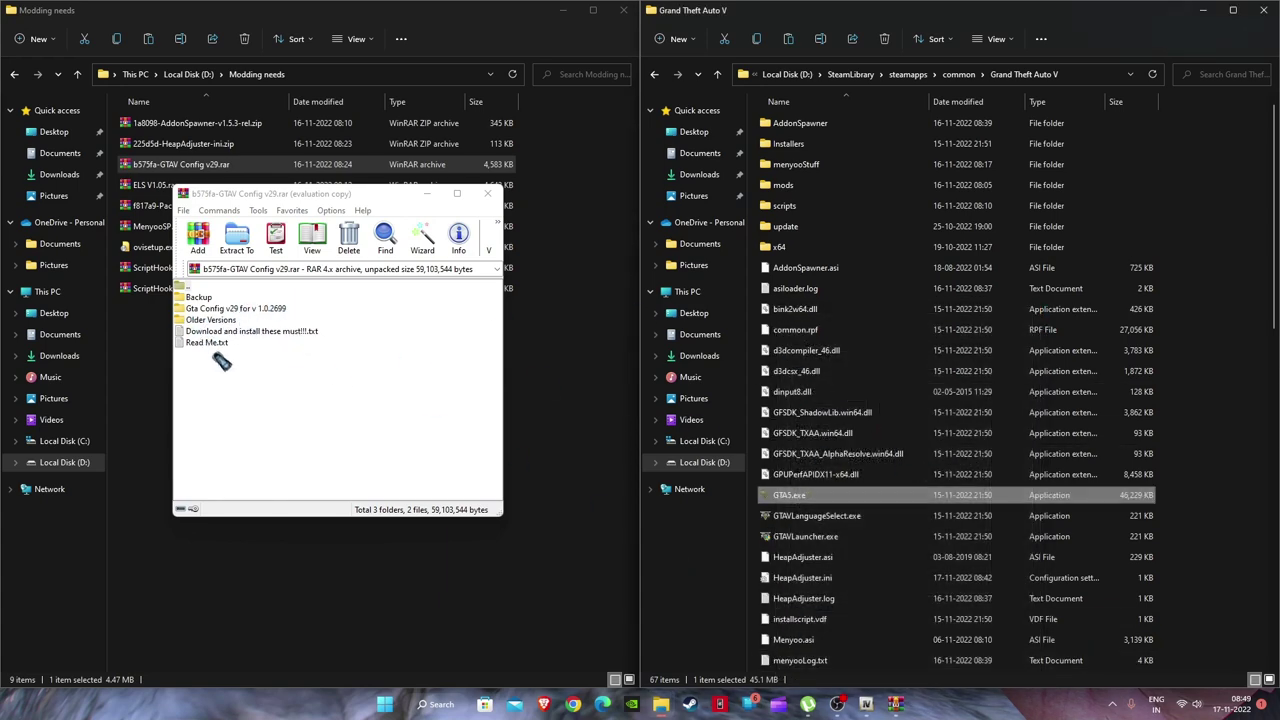
# Step: Look into the archive's Older Versions folder, return, and open Gta Config v29 for v 1.0.2699 > For More Mods > 0,5x traffic 0,5x peds
pyautogui.doubleClick(212, 320)
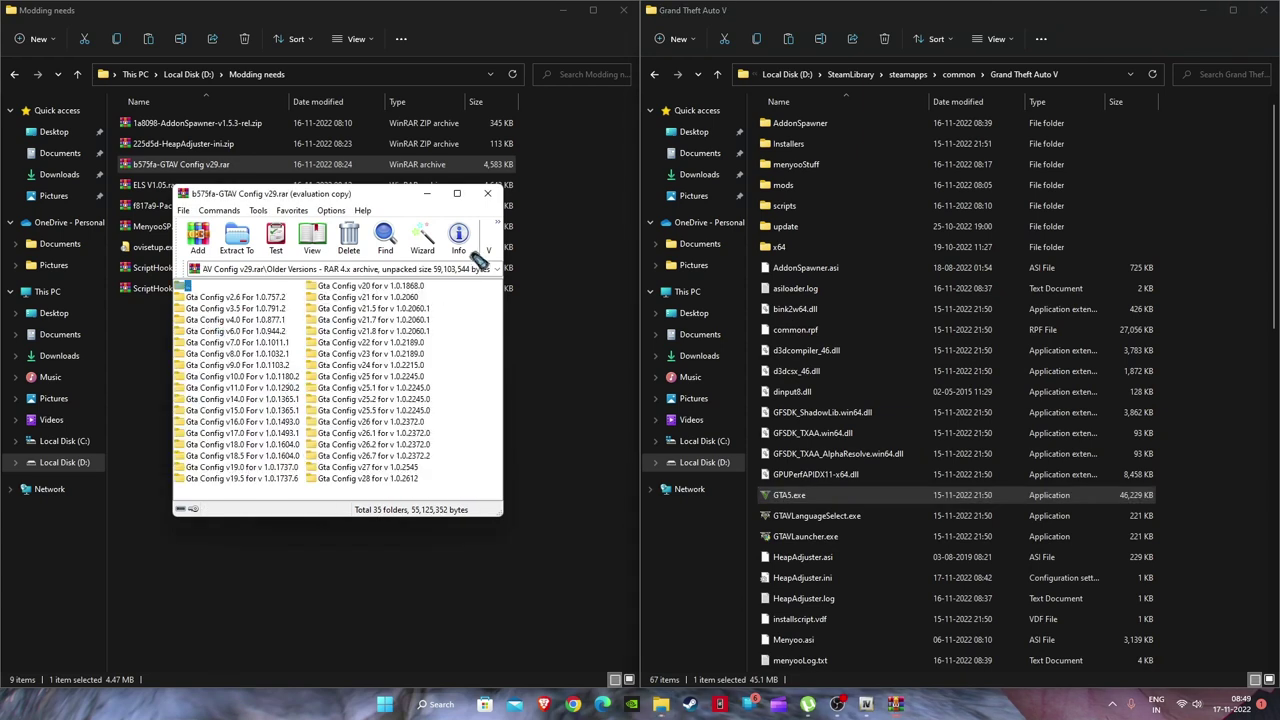
pyautogui.doubleClick(186, 289)
pyautogui.doubleClick(208, 309)
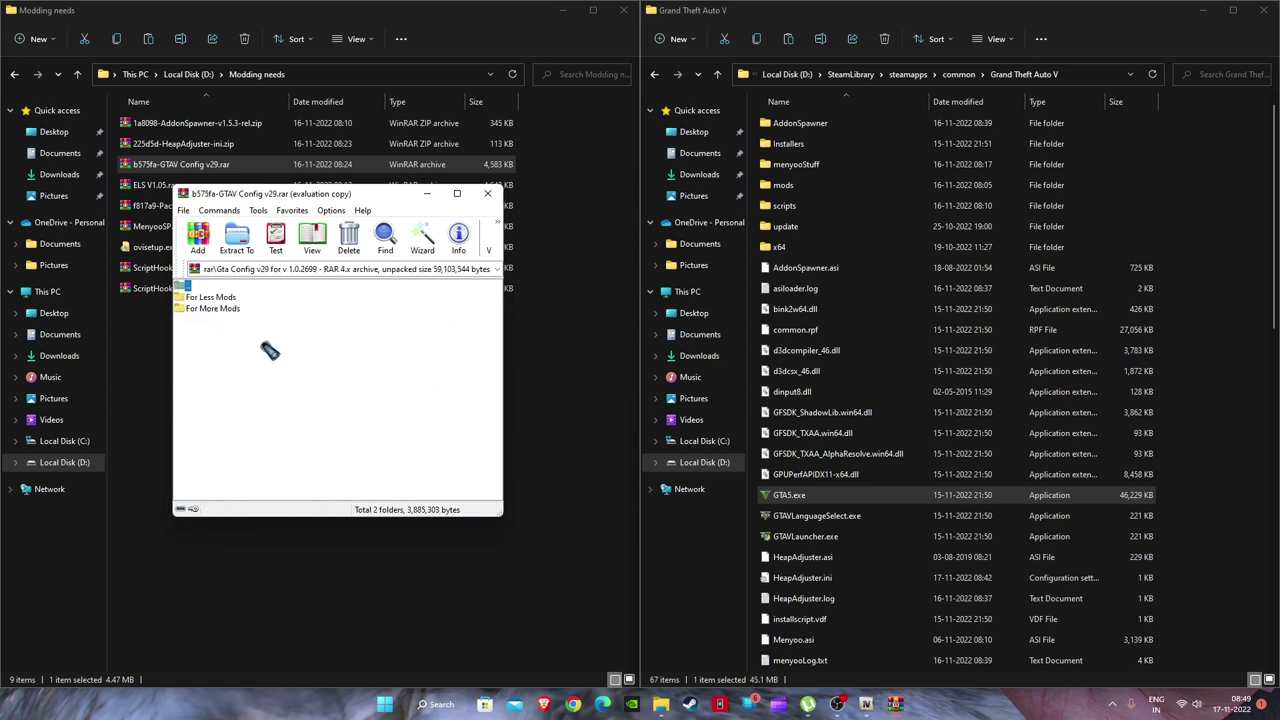
pyautogui.doubleClick(222, 310)
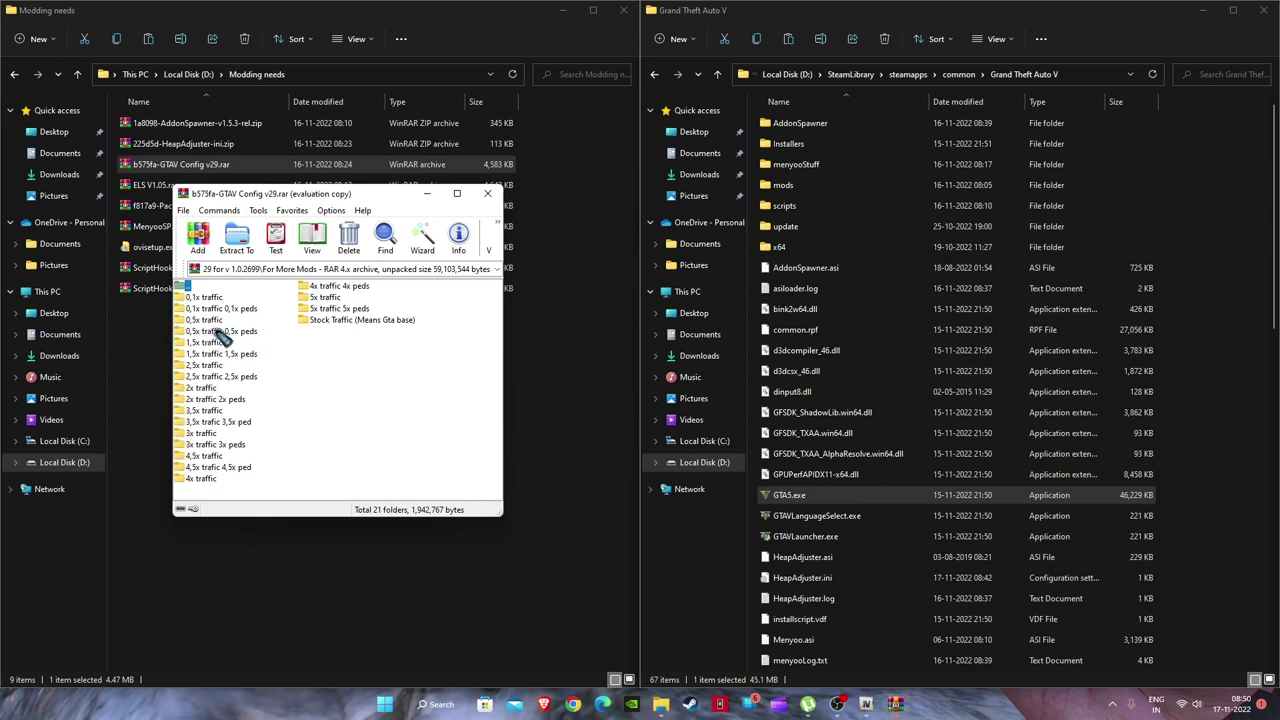
pyautogui.doubleClick(215, 331)
# Step: In OpenIV, go to mods > update > update.rpf > common > data and back up its gameconfig.xml to the Modding needs folder
pyautogui.moveTo(940, 392); pyautogui.dragTo(787, 340)
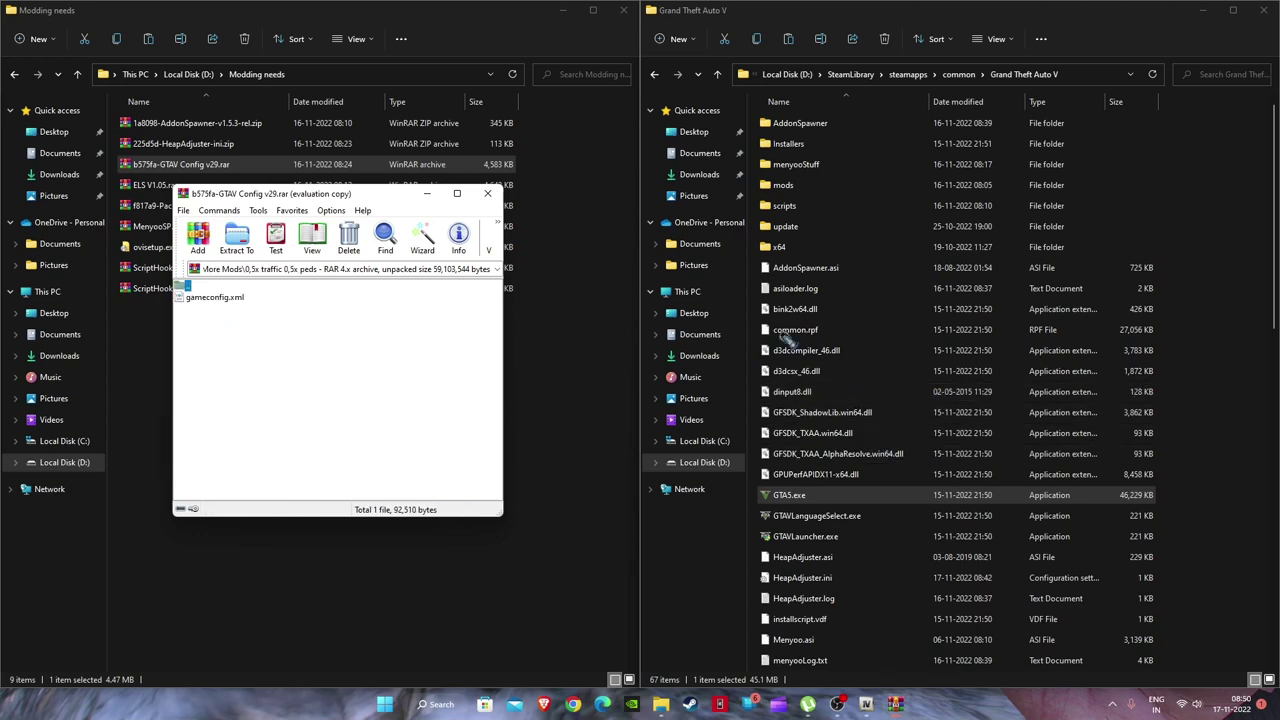
pyautogui.moveTo(750, 680); pyautogui.dragTo(700, 487)
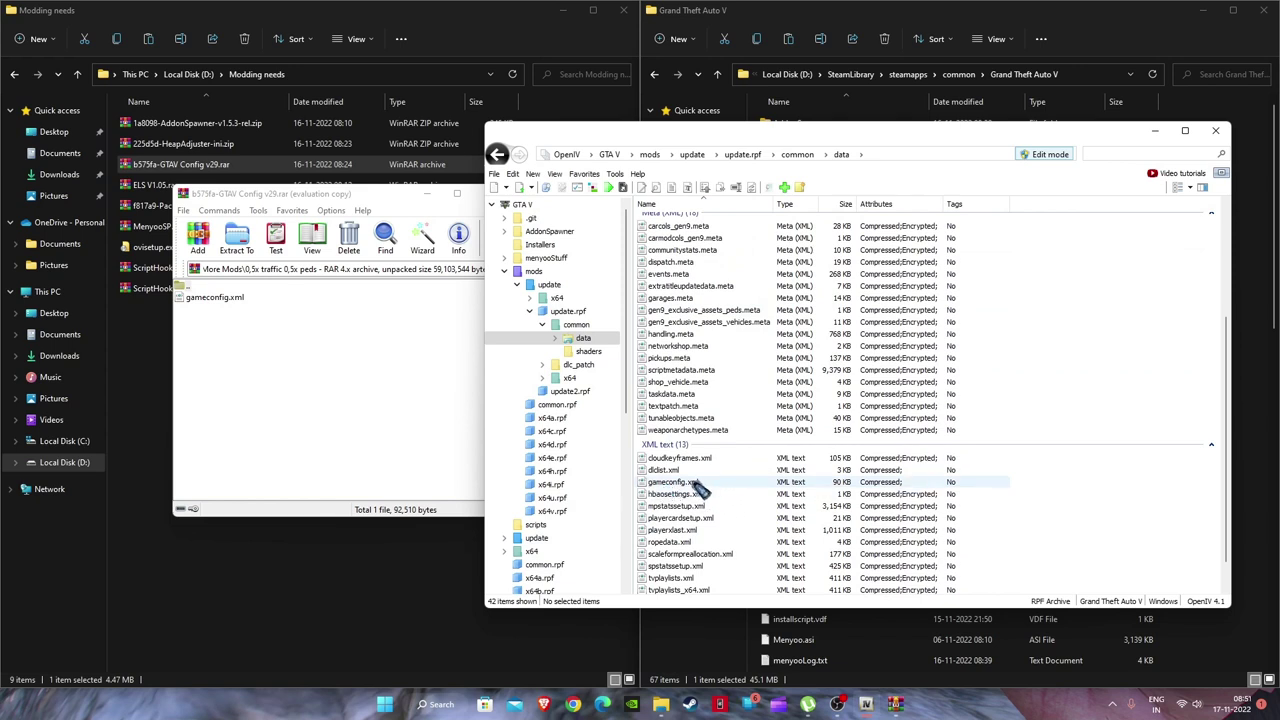
pyautogui.moveTo(700, 487); pyautogui.dragTo(645, 507)
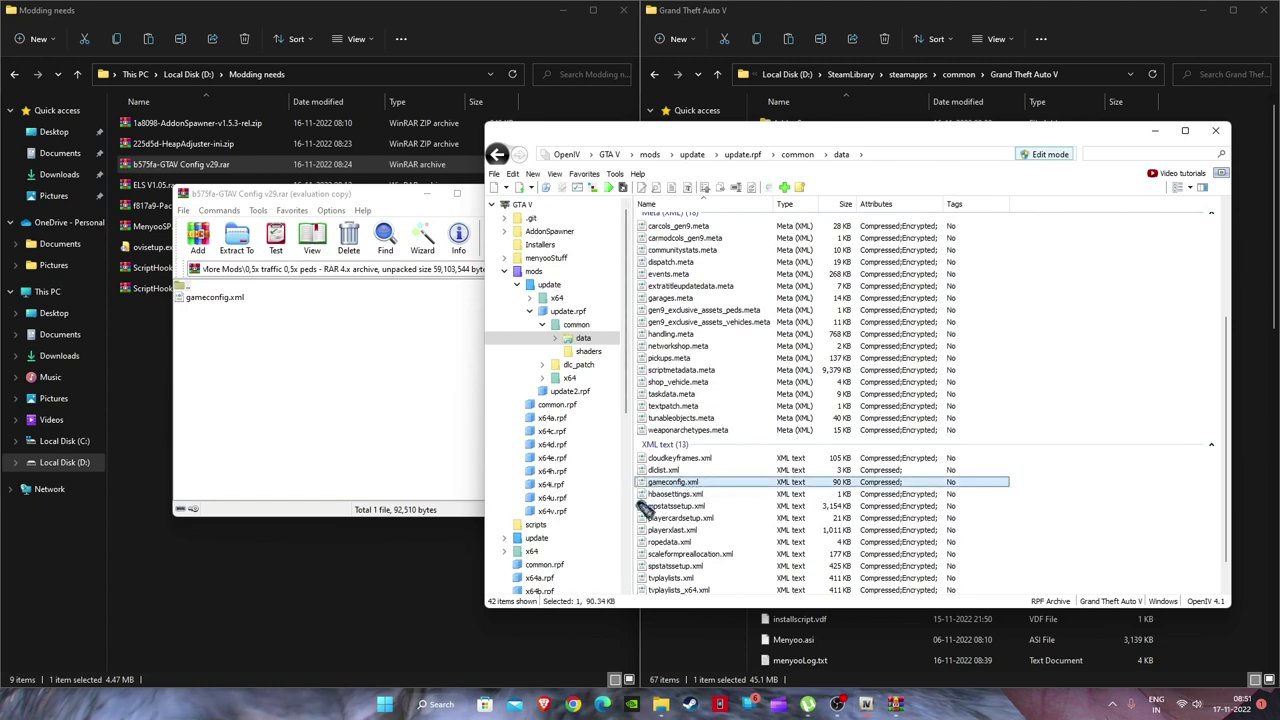
pyautogui.click(240, 582)
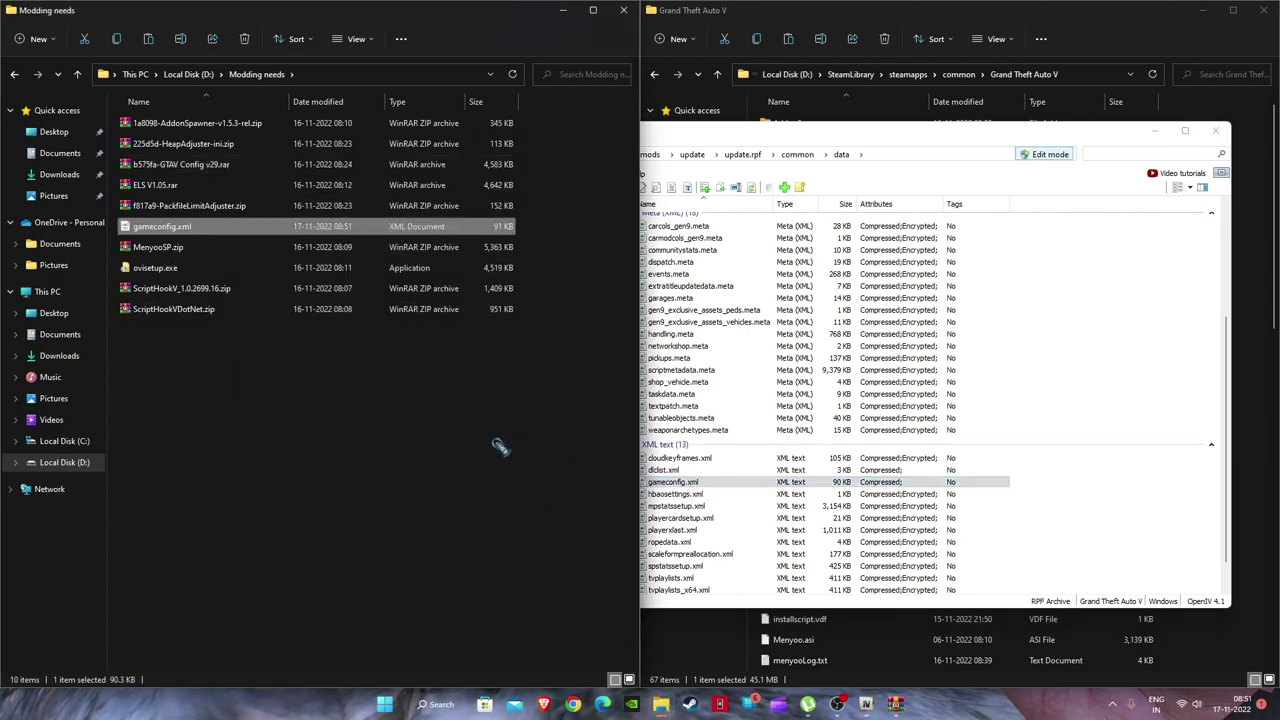
# Step: Copy gameconfig.xml from the WinRAR archive into OpenIV's update.rpf common data folder and close the archive
pyautogui.click(895, 704)
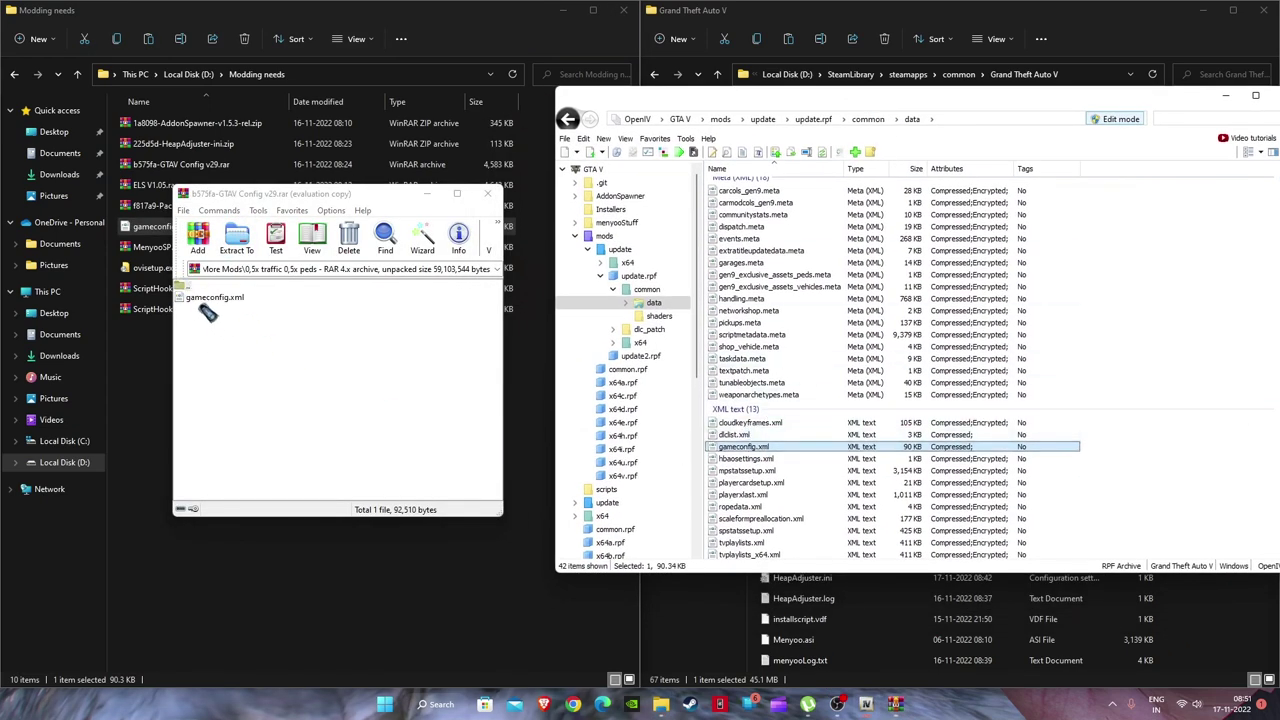
pyautogui.moveTo(210, 298); pyautogui.dragTo(950, 122)
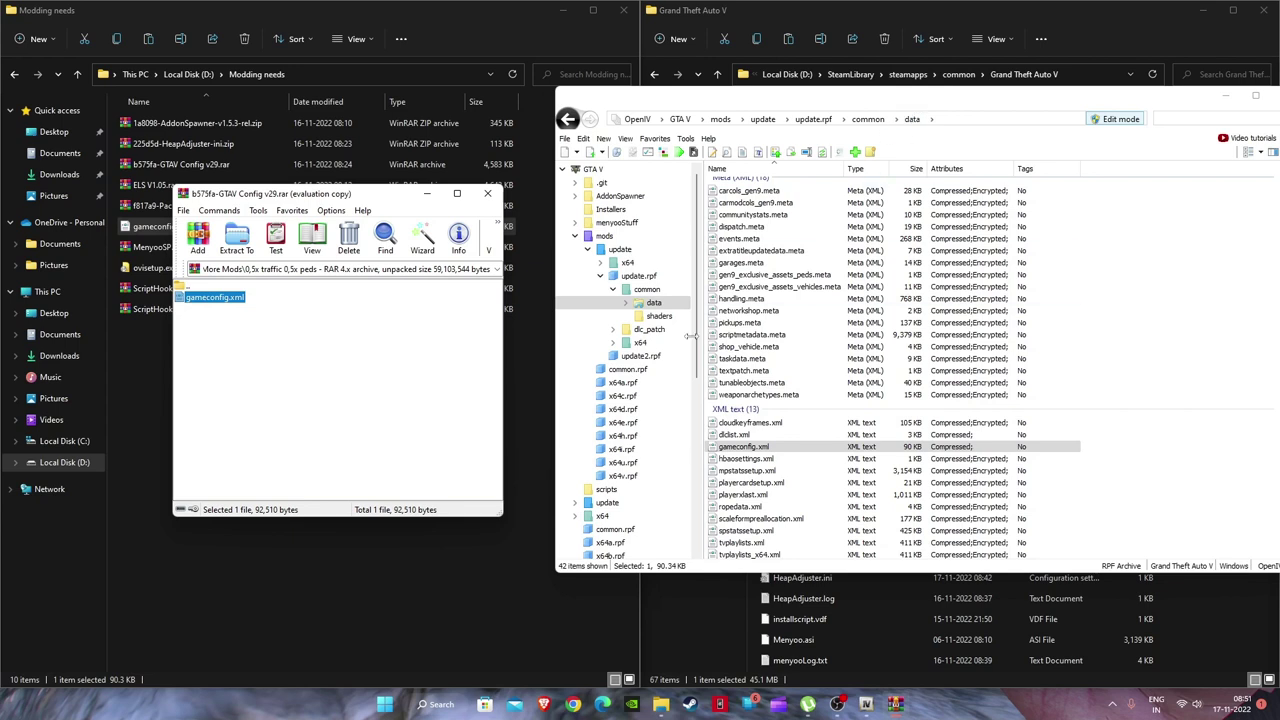
pyautogui.moveTo(690, 336); pyautogui.dragTo(930, 147)
pyautogui.click(487, 193)
pyautogui.click(343, 443)
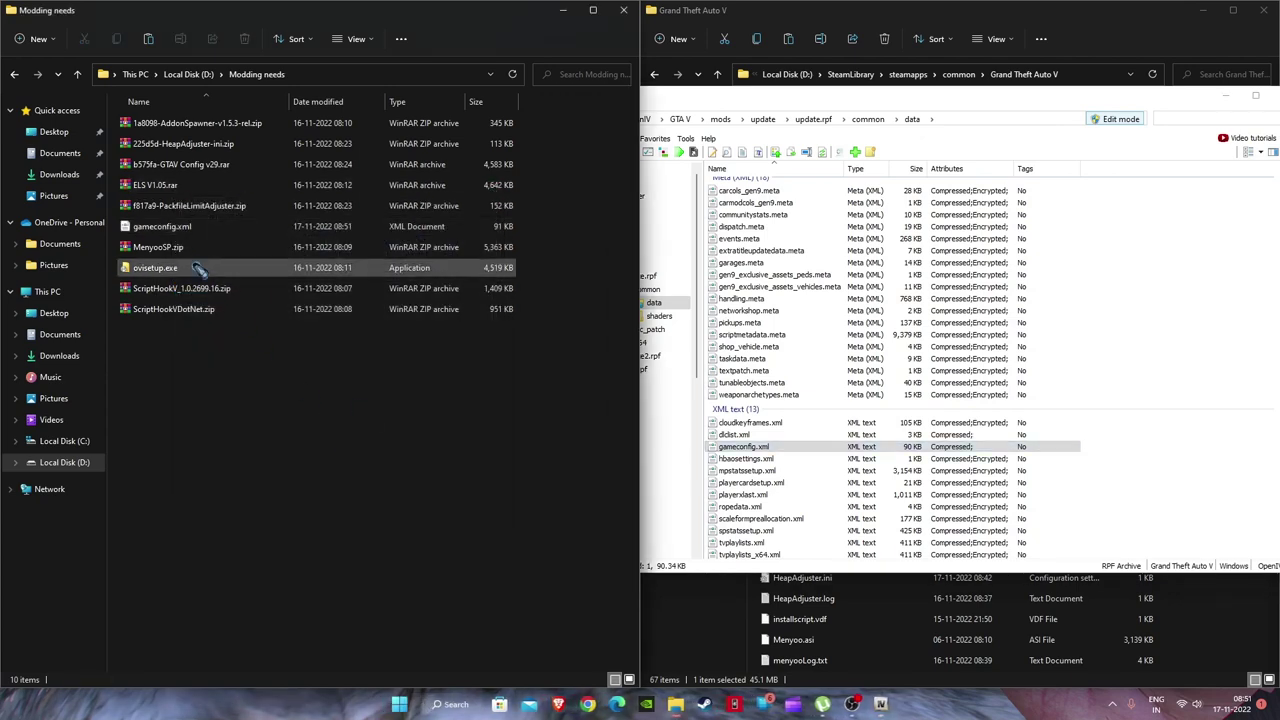
# Step: Return OpenIV to the GTA V root, open the Cars Pack v1.2 archive from Downloads, and dismiss the licence reminder
pyautogui.click(66, 177)
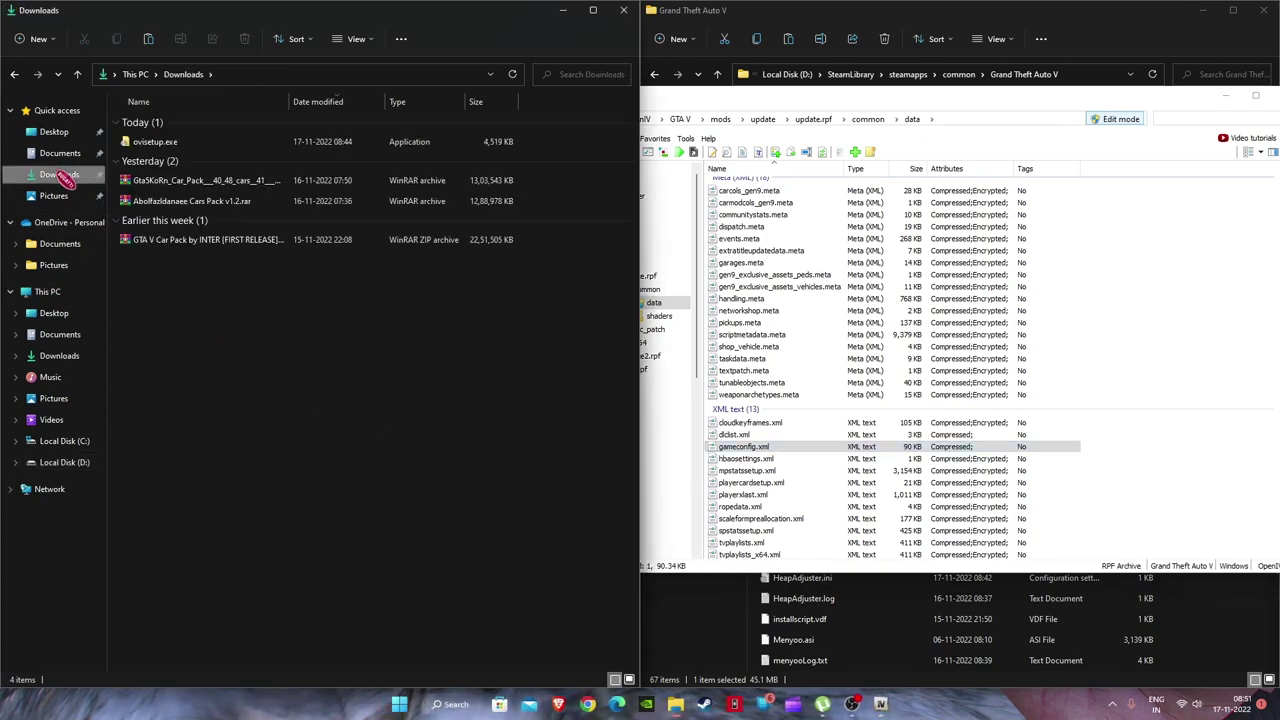
pyautogui.moveTo(860, 108); pyautogui.dragTo(930, 80)
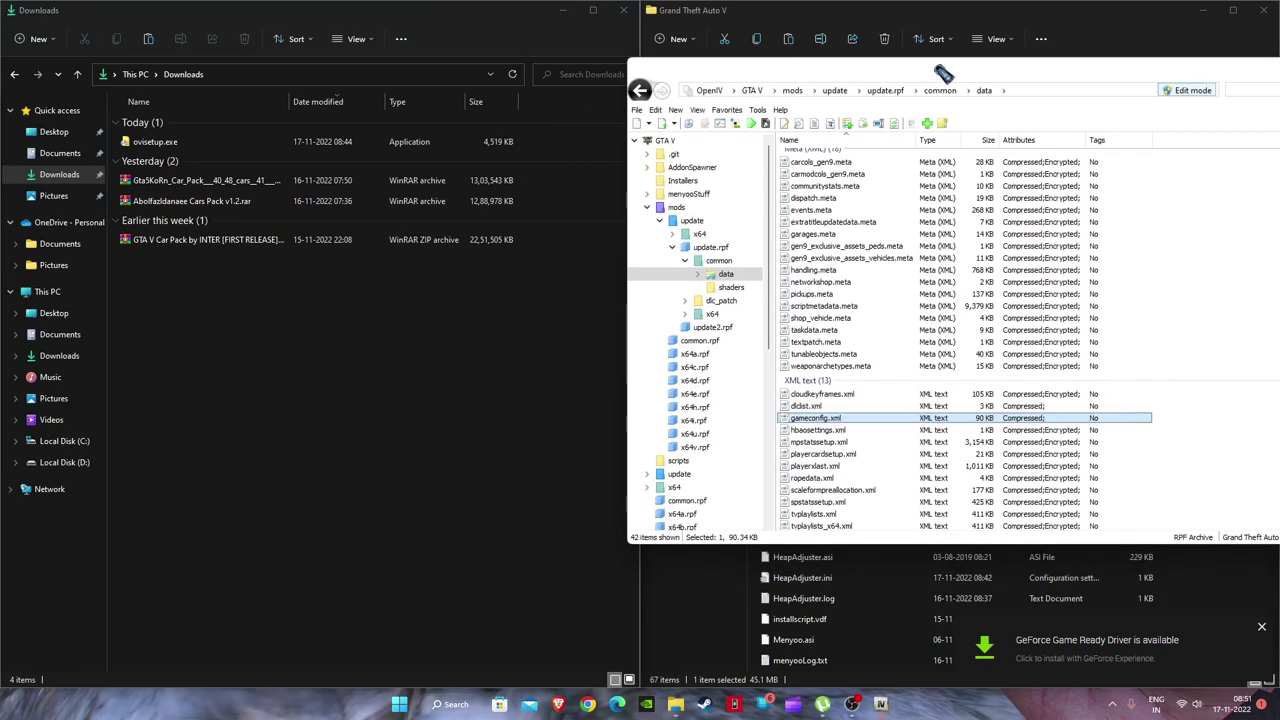
pyautogui.click(750, 92)
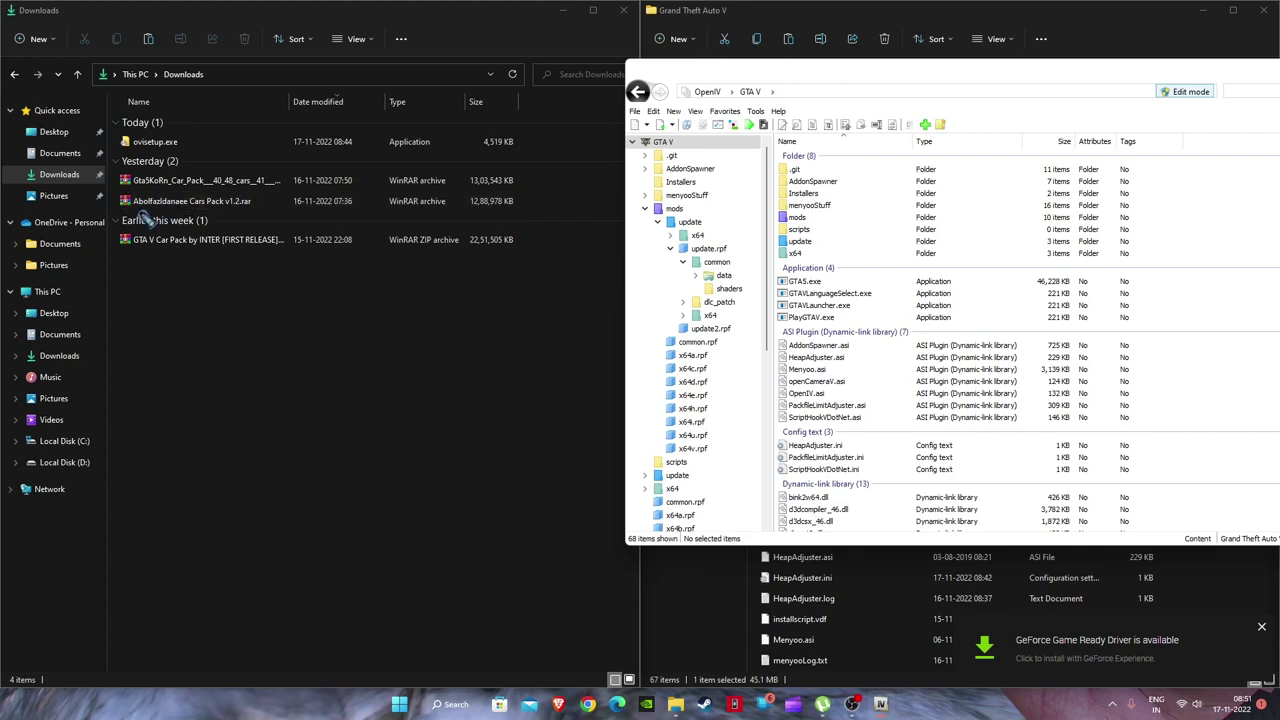
pyautogui.doubleClick(155, 201)
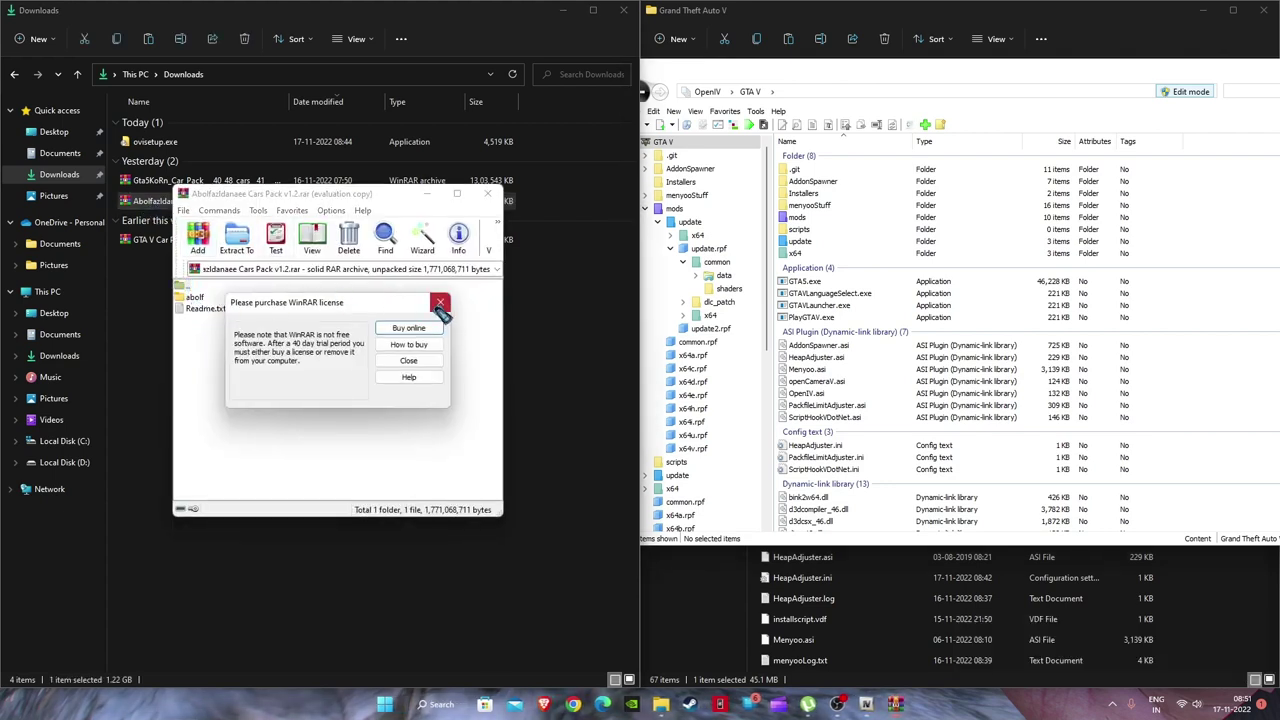
pyautogui.click(442, 302)
# Step: Move OpenIV out of the way and open mods > update > x64 > dlcpacks in the Grand Theft Auto V folder
pyautogui.moveTo(822, 236); pyautogui.dragTo(720, 442)
pyautogui.click(1272, 328)
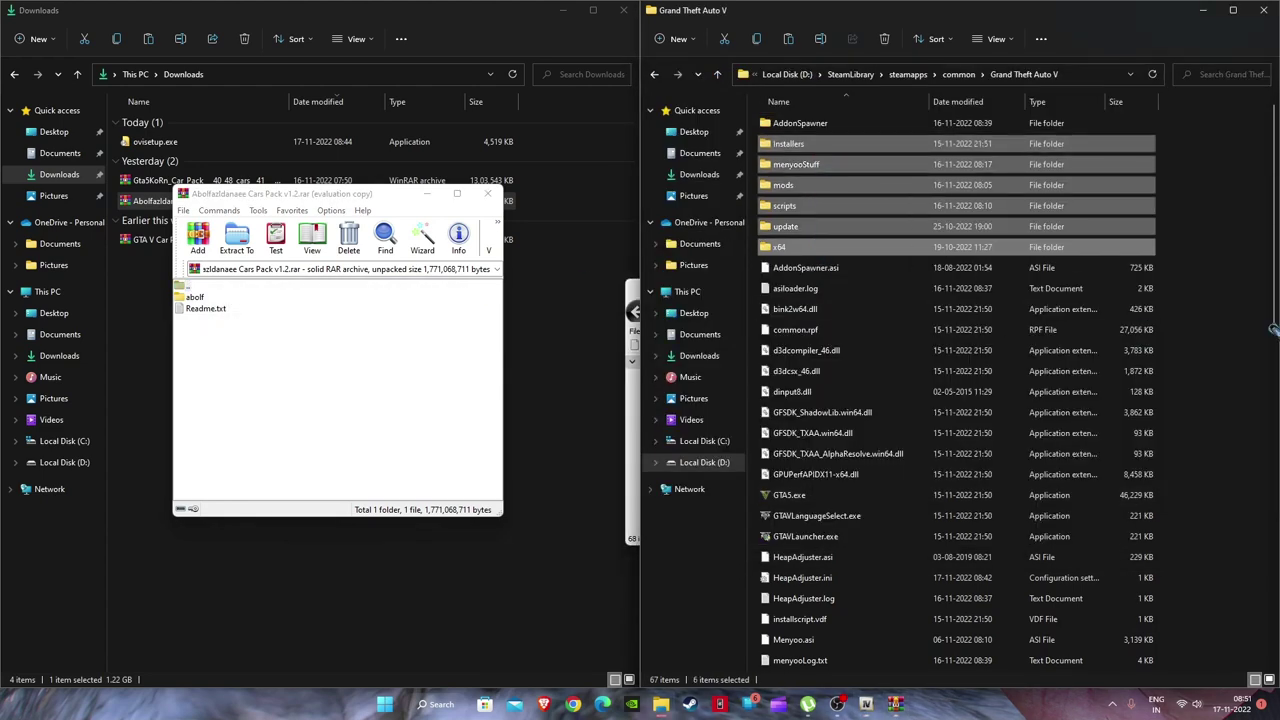
pyautogui.click(1200, 283)
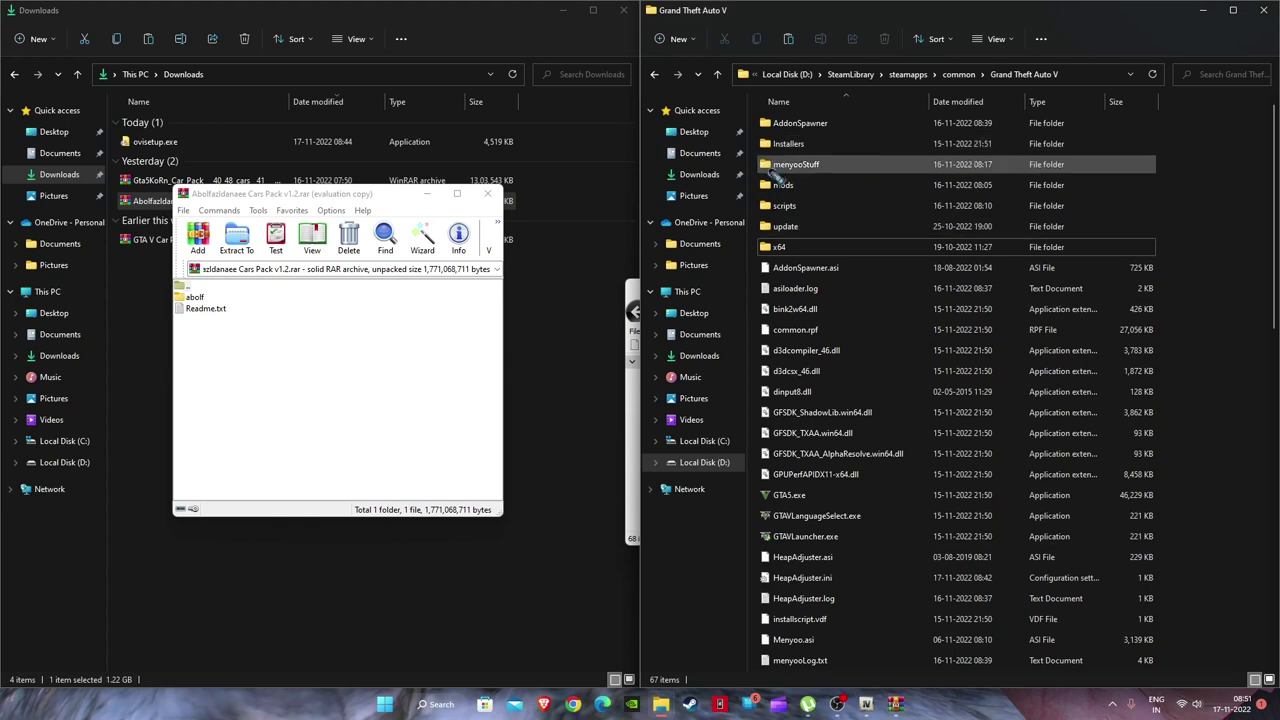
pyautogui.doubleClick(784, 190)
pyautogui.doubleClick(806, 124)
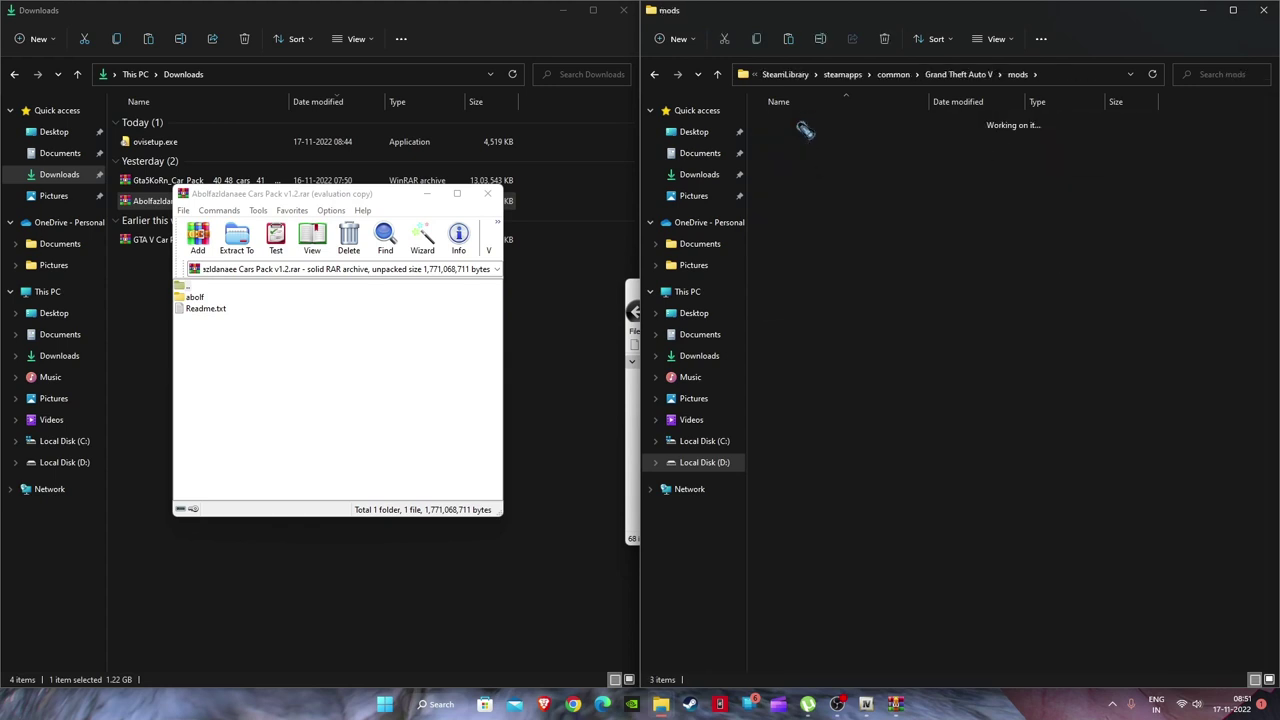
pyautogui.doubleClick(790, 124)
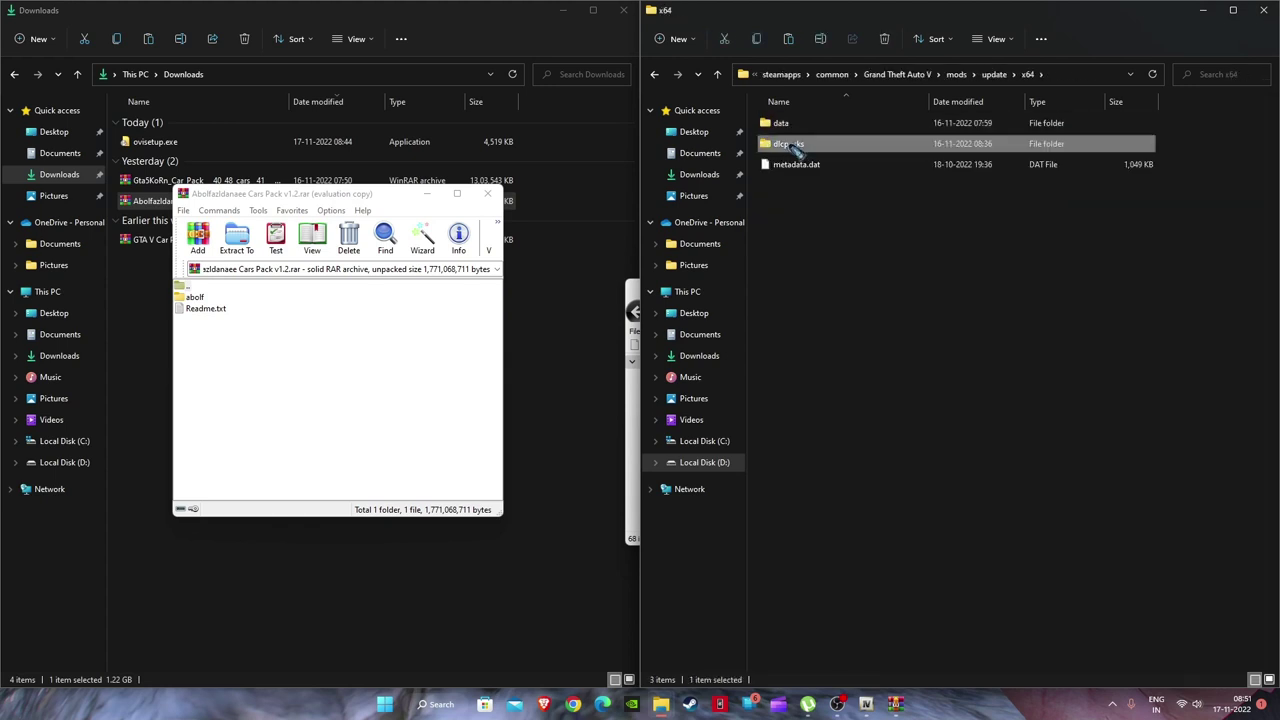
pyautogui.doubleClick(795, 142)
# Step: Copy the abolf folder from the car pack archive into dlcpacks, replacing the existing dlc.rpf
pyautogui.click(438, 372)
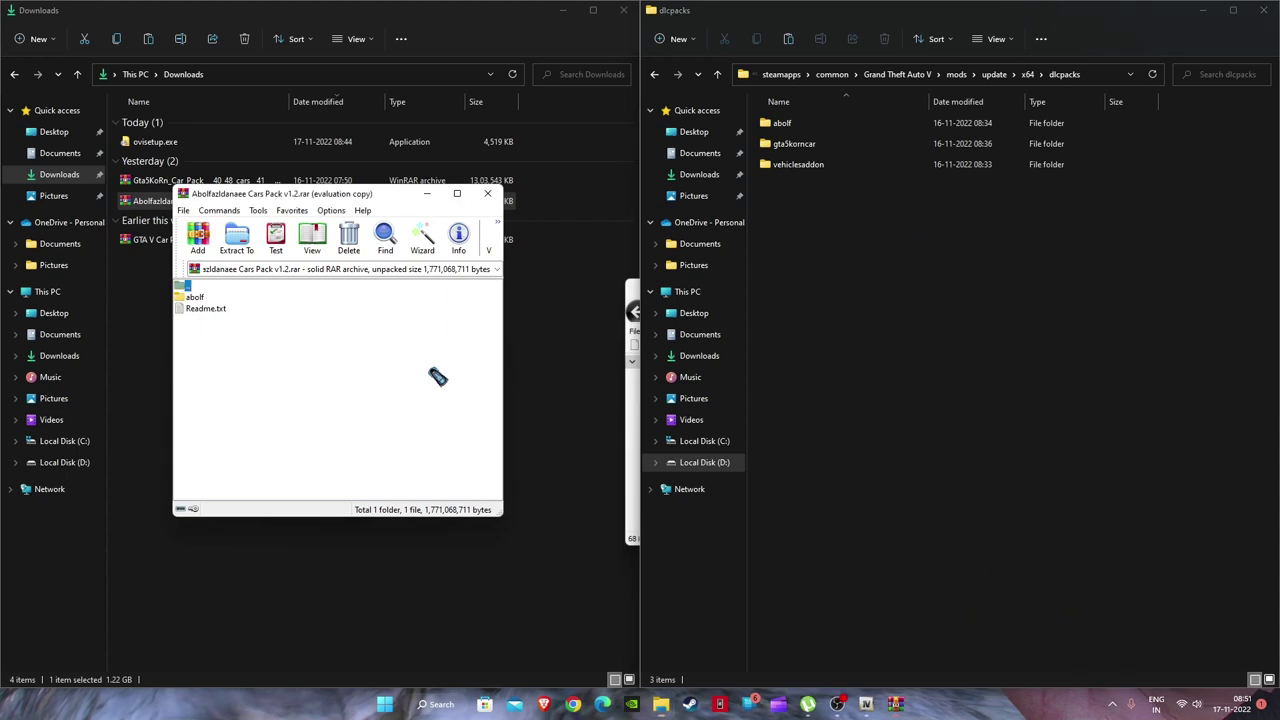
pyautogui.click(193, 298)
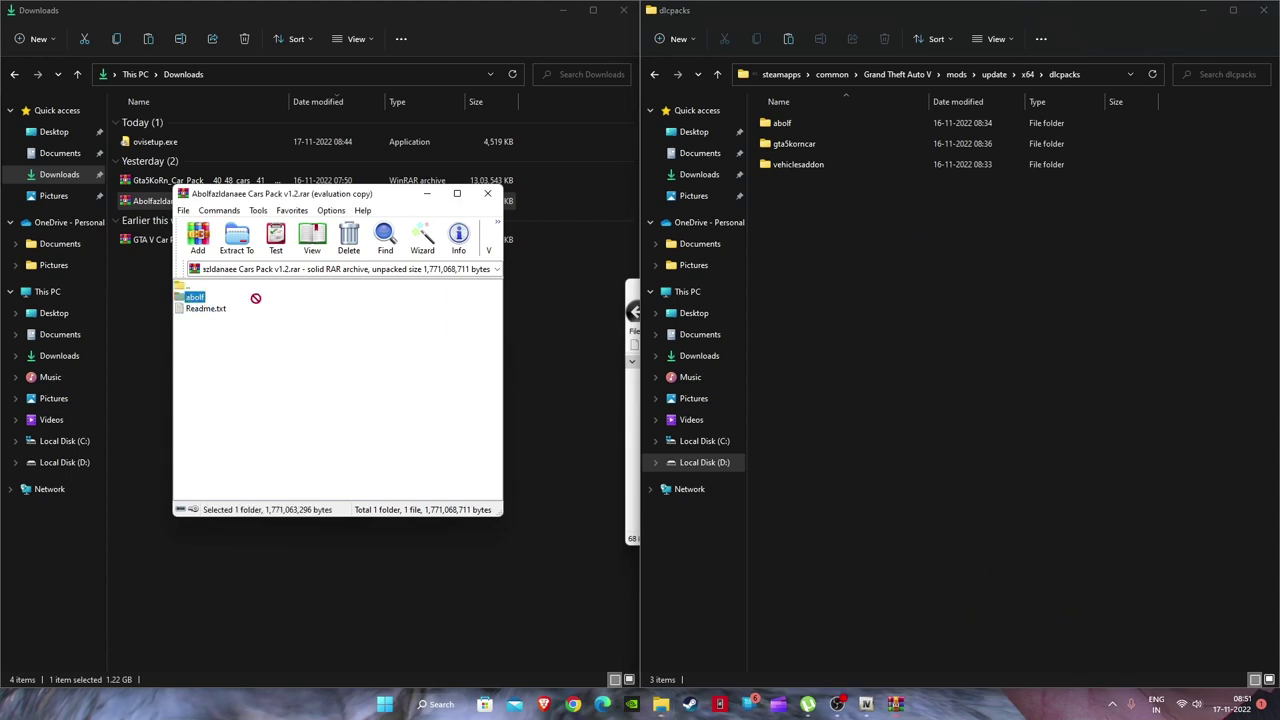
pyautogui.moveTo(860, 312); pyautogui.dragTo(860, 311)
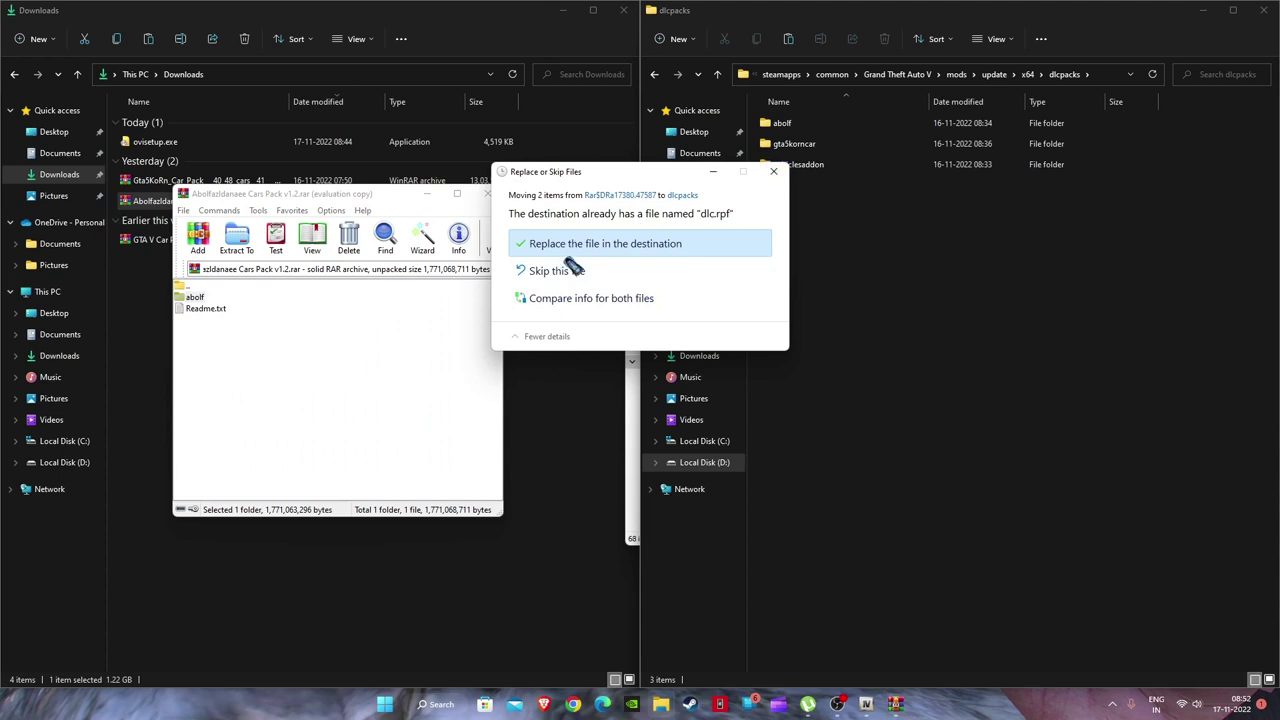
pyautogui.click(605, 244)
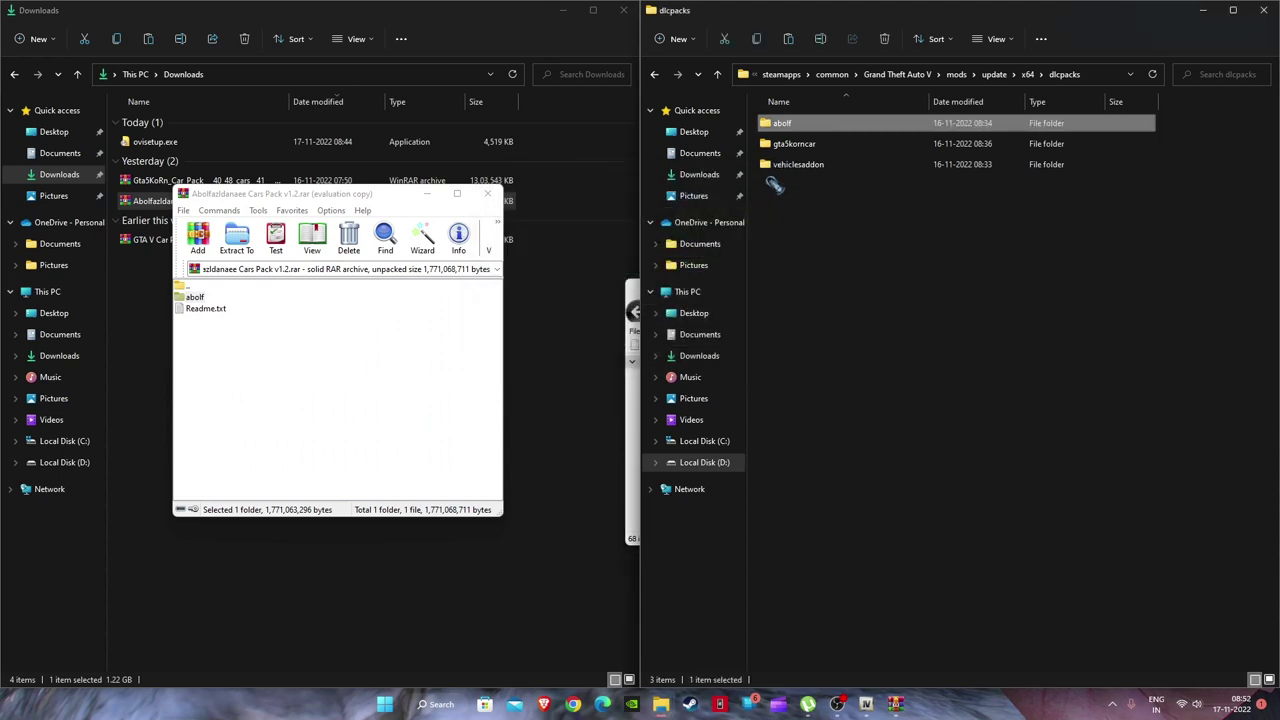
# Step: Open Readme.txt from the car pack archive and highlight the abolf dlclist line in its ADD-ON installation instructions
pyautogui.click(240, 368)
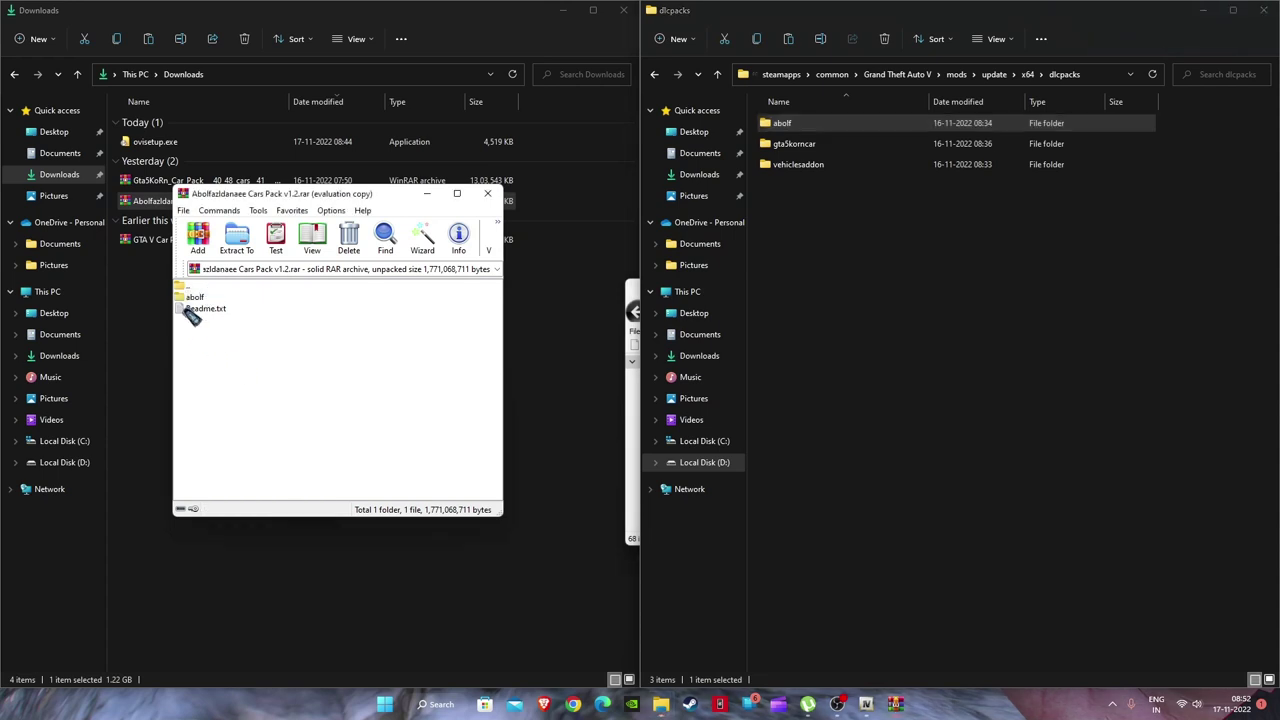
pyautogui.doubleClick(195, 310)
pyautogui.scroll(-12, 200, 350)
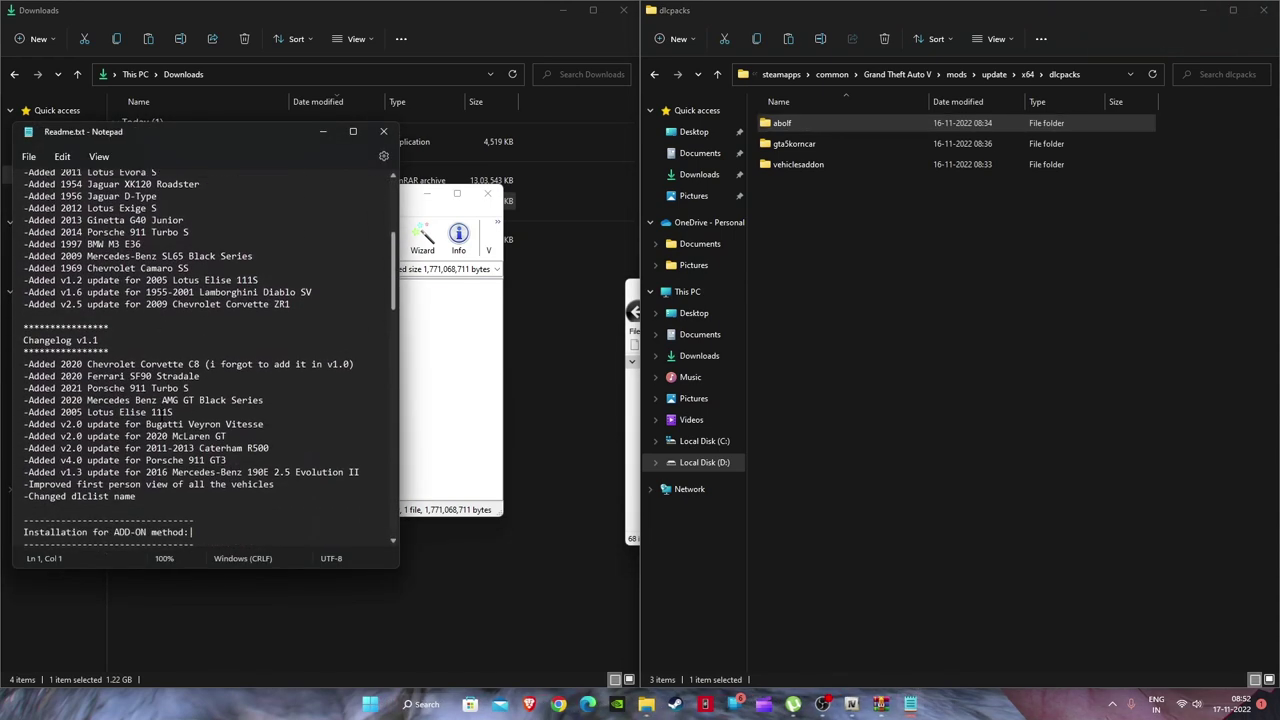
pyautogui.scroll(-6, 162, 412)
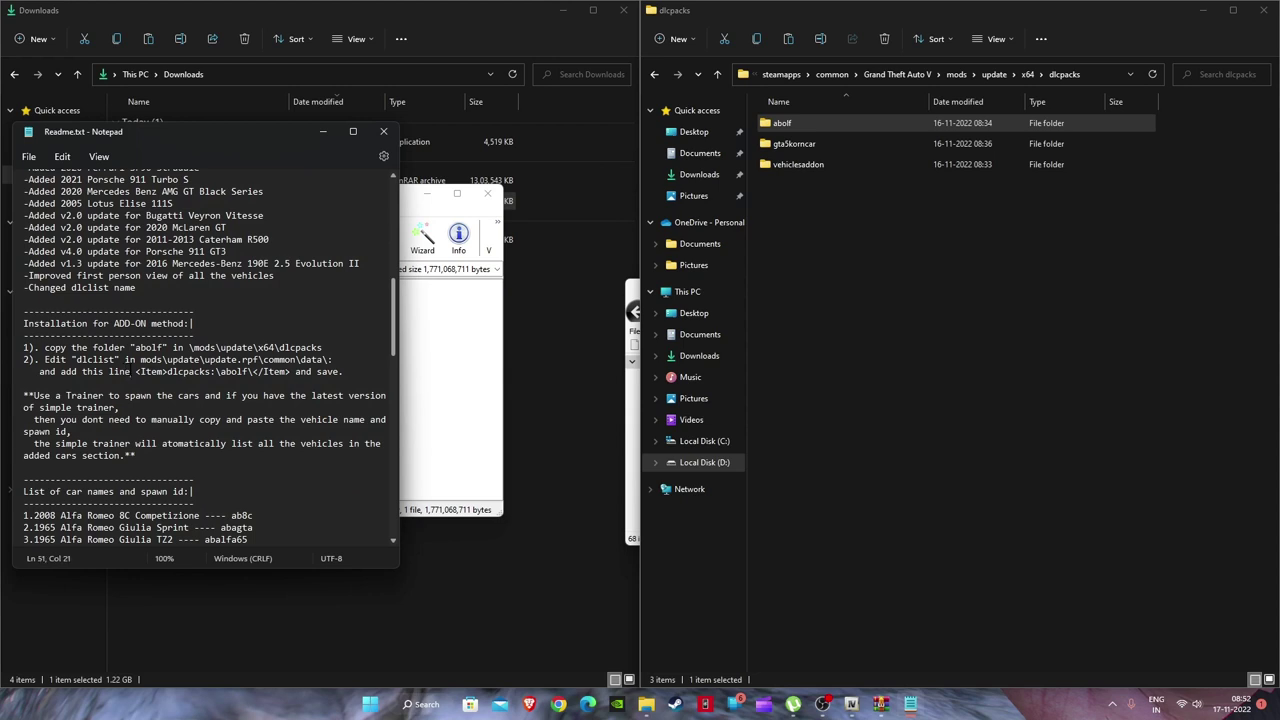
pyautogui.moveTo(178, 371); pyautogui.dragTo(290, 371)
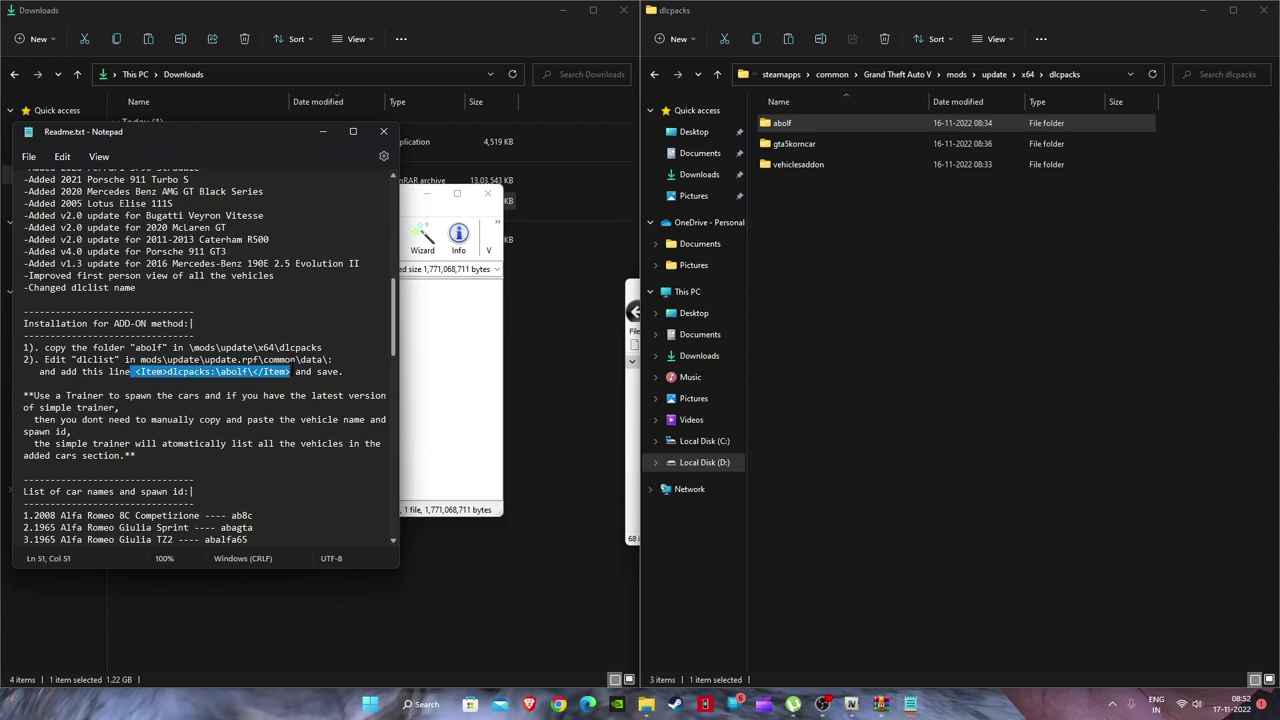
# Step: Change the backslashes around abolf to forward slashes and copy the line <Item>dlcpacks:/abolf/</Item>
pyautogui.click(233, 395)
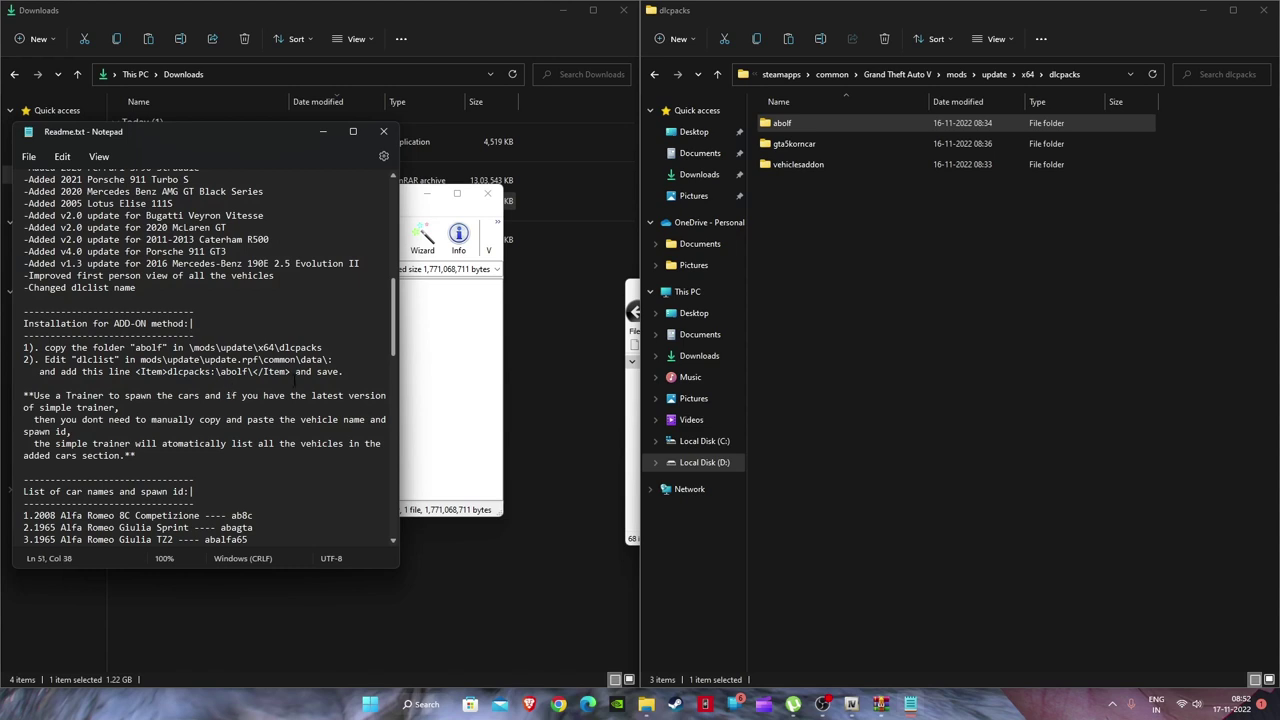
pyautogui.press('BackSpace')
pyautogui.write('/')
pyautogui.press('BackSpace')
pyautogui.write('/')
pyautogui.moveTo(135, 371); pyautogui.dragTo(290, 371)
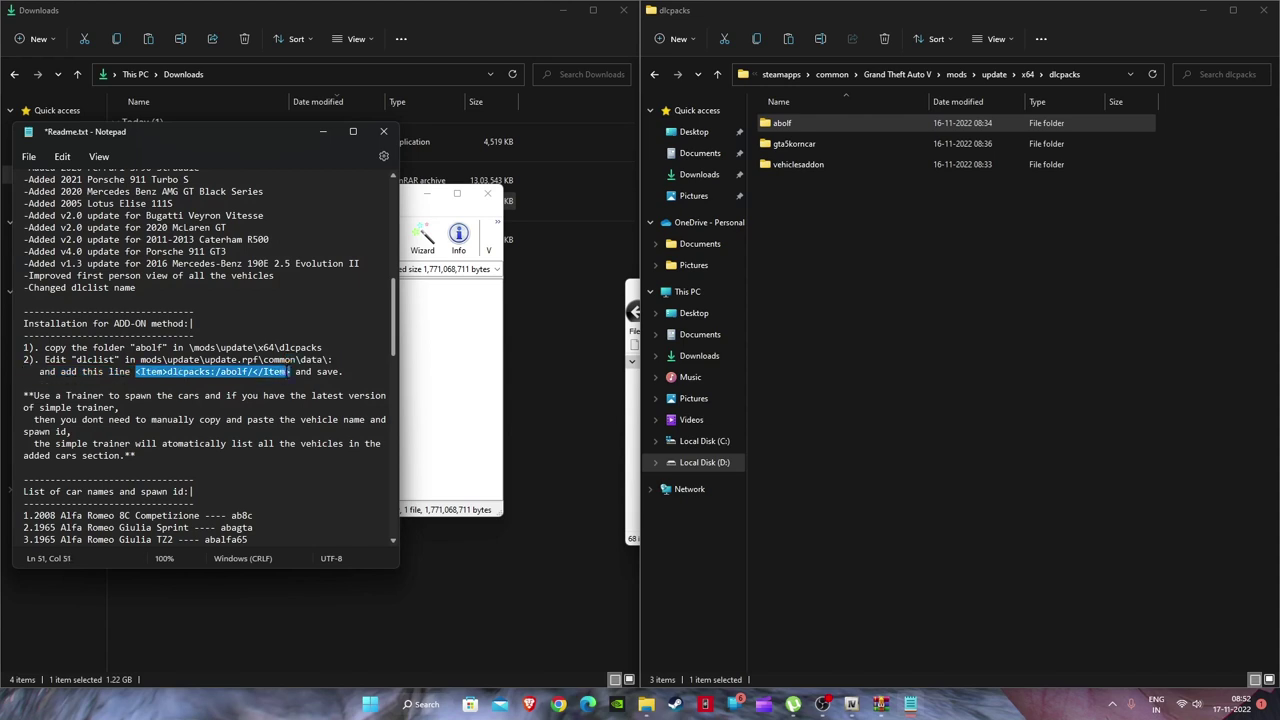
pyautogui.rightClick(265, 375)
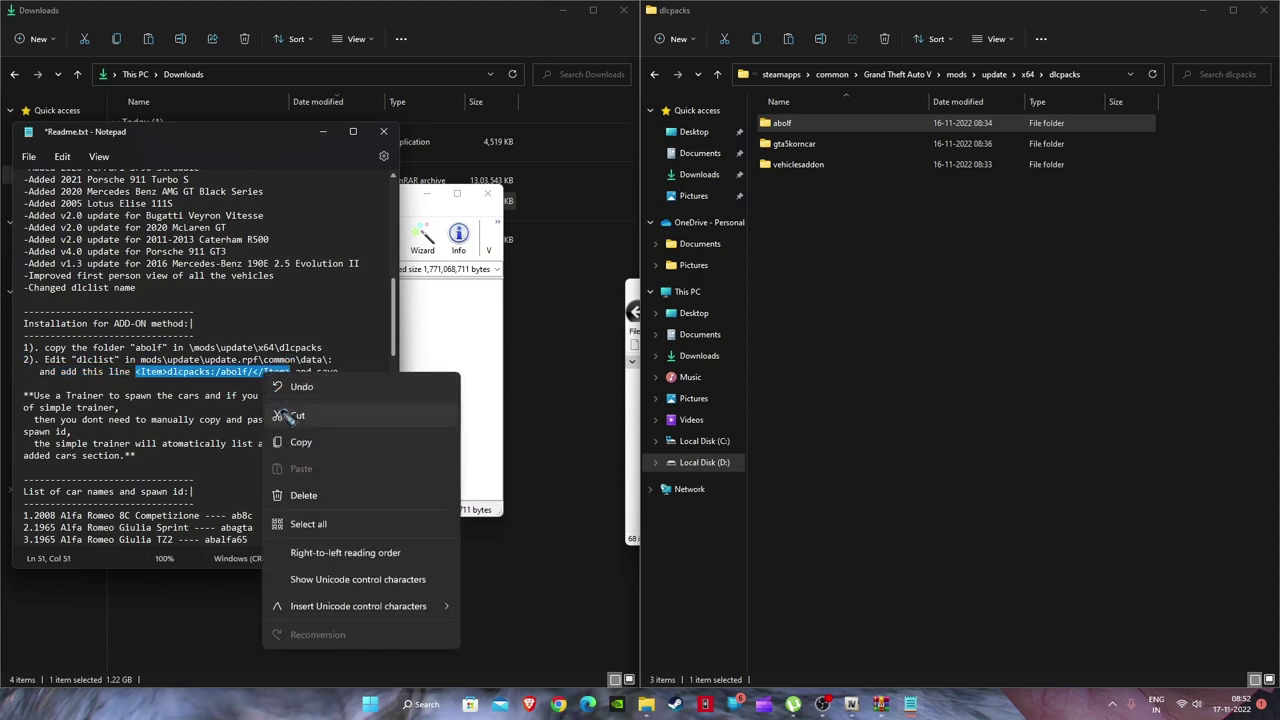
pyautogui.click(302, 442)
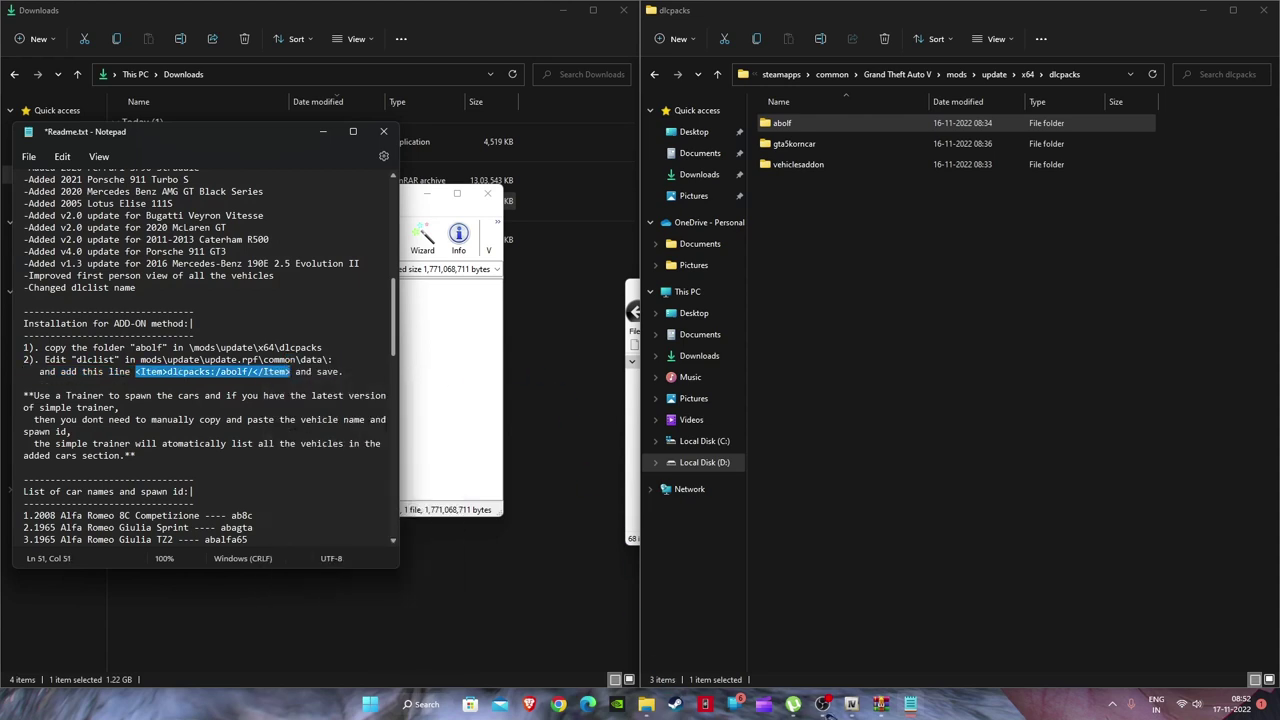
# Step: Switch to OpenIV, move its window clear, and open mods > update > update.rpf > common > data
pyautogui.click(851, 704)
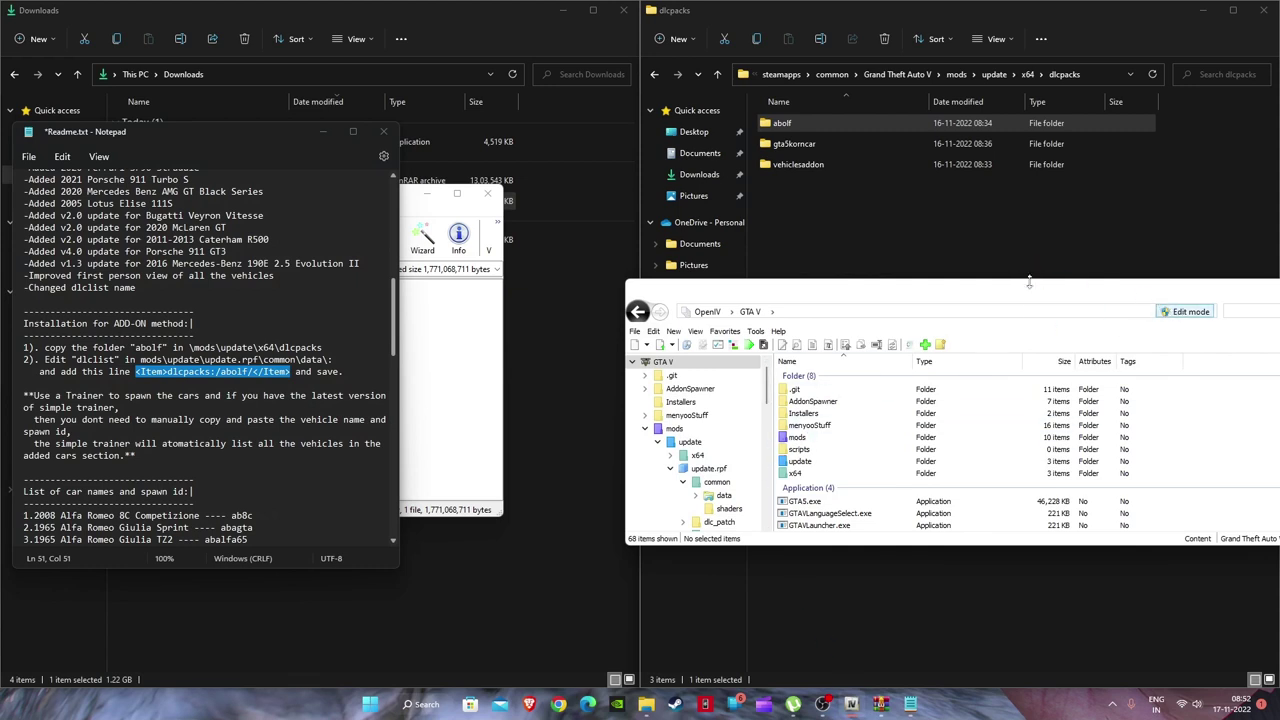
pyautogui.moveTo(1030, 303); pyautogui.dragTo(968, 161)
pyautogui.doubleClick(735, 296)
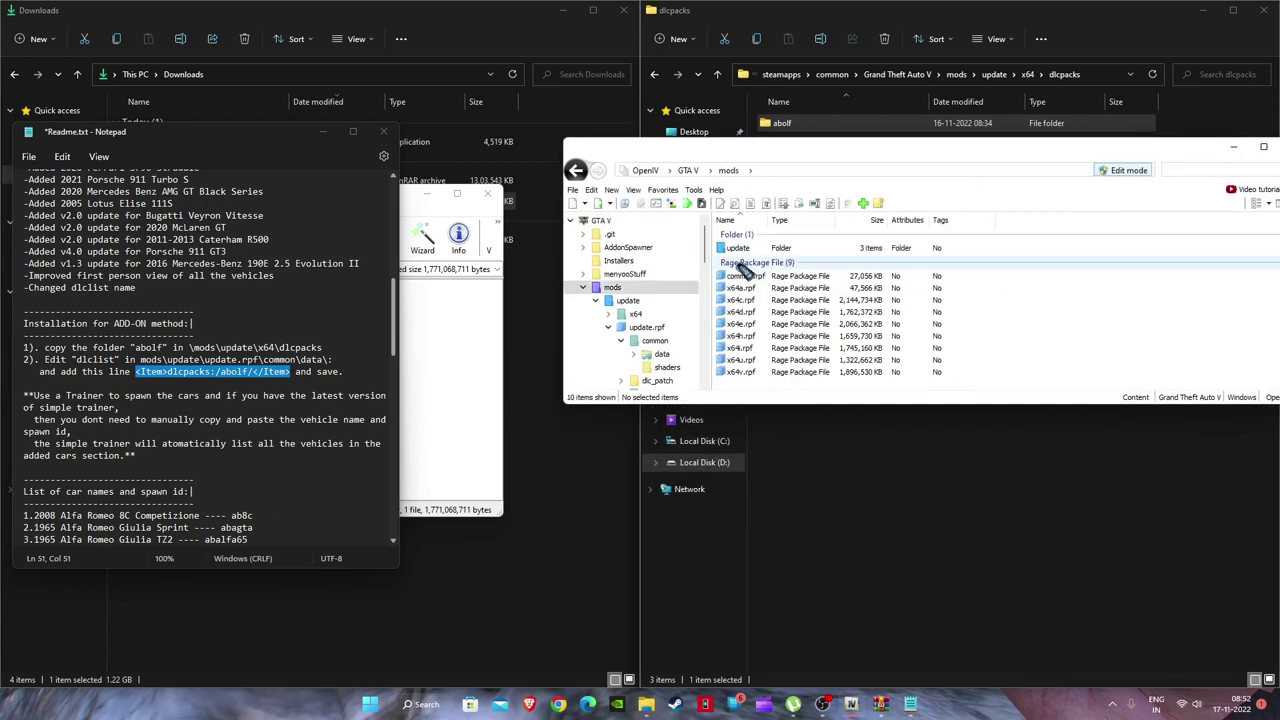
pyautogui.doubleClick(745, 249)
pyautogui.doubleClick(738, 276)
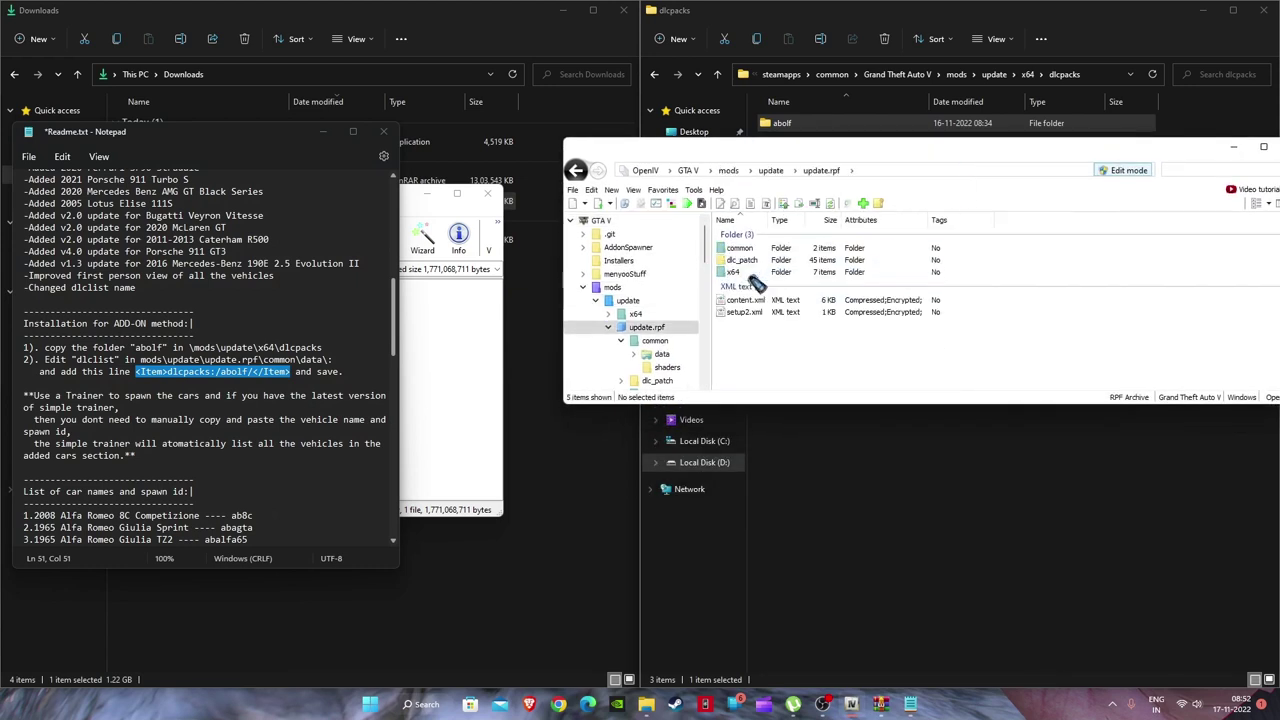
pyautogui.doubleClick(760, 252)
pyautogui.doubleClick(766, 250)
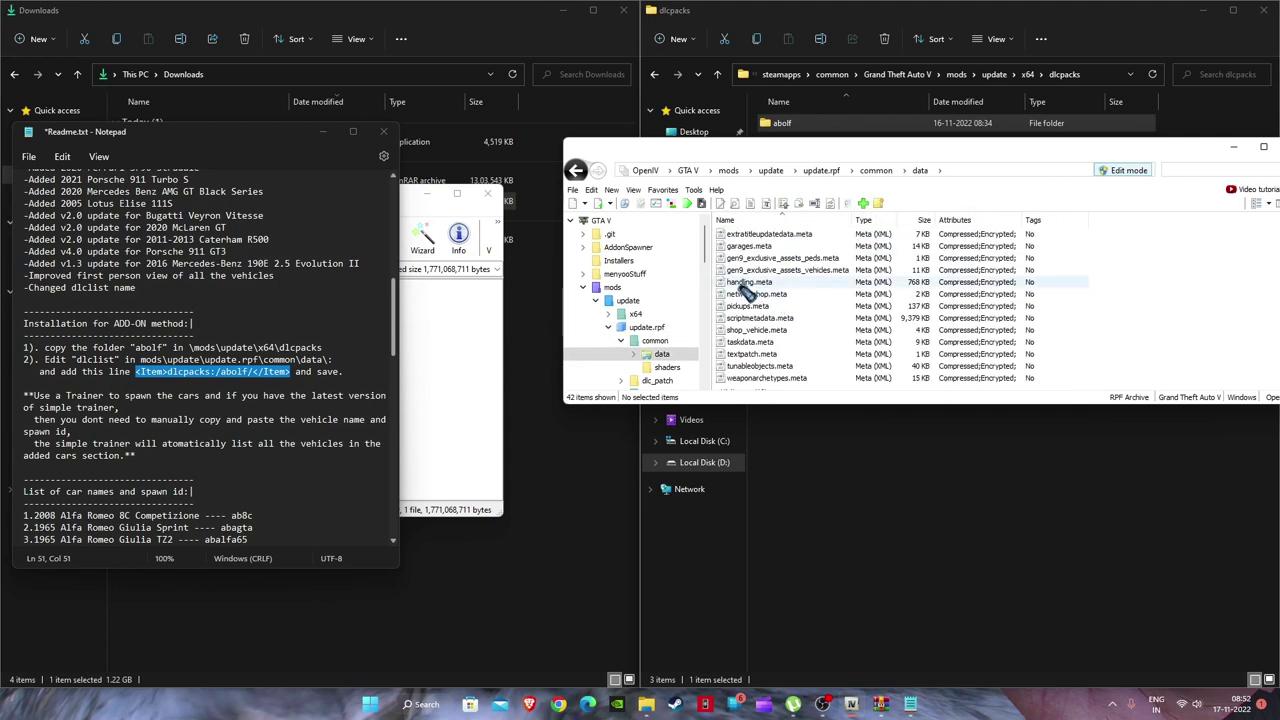
# Step: Enlarge the OpenIV window and open dlclist.xml for editing at the end of its dlcpacks entries
pyautogui.scroll(1, 745, 286)
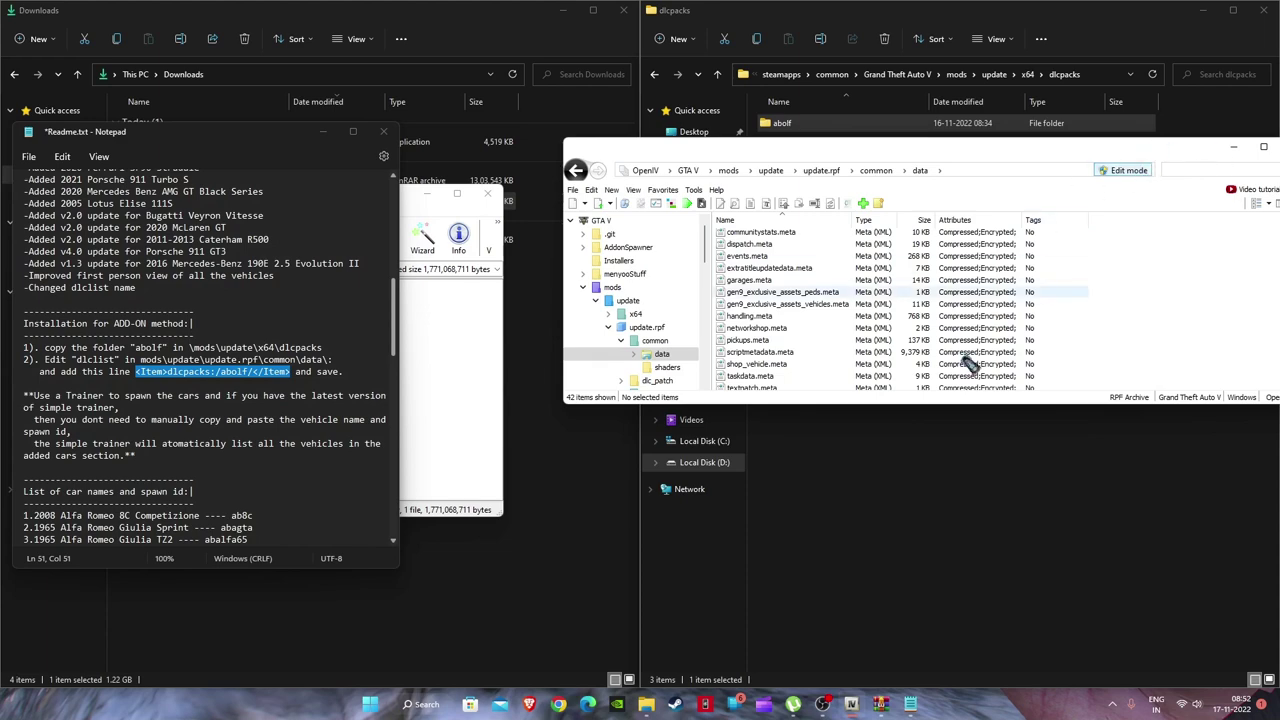
pyautogui.moveTo(927, 404); pyautogui.dragTo(927, 716)
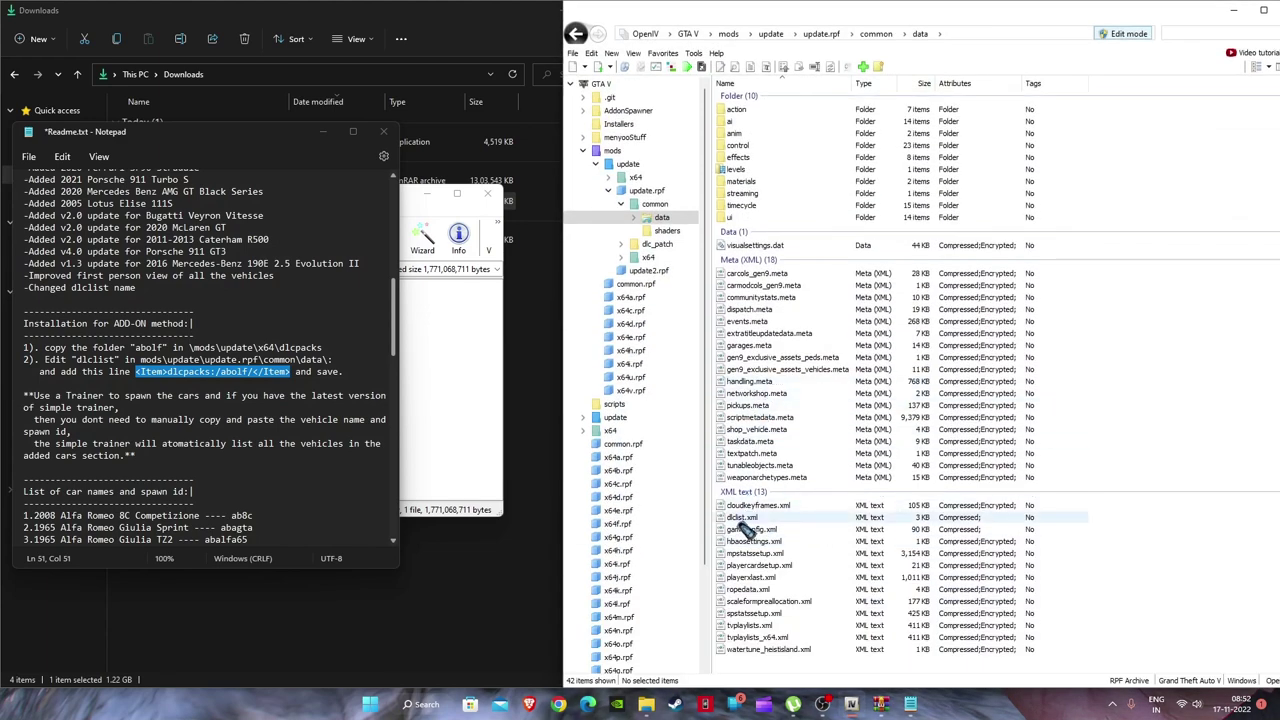
pyautogui.rightClick(740, 519)
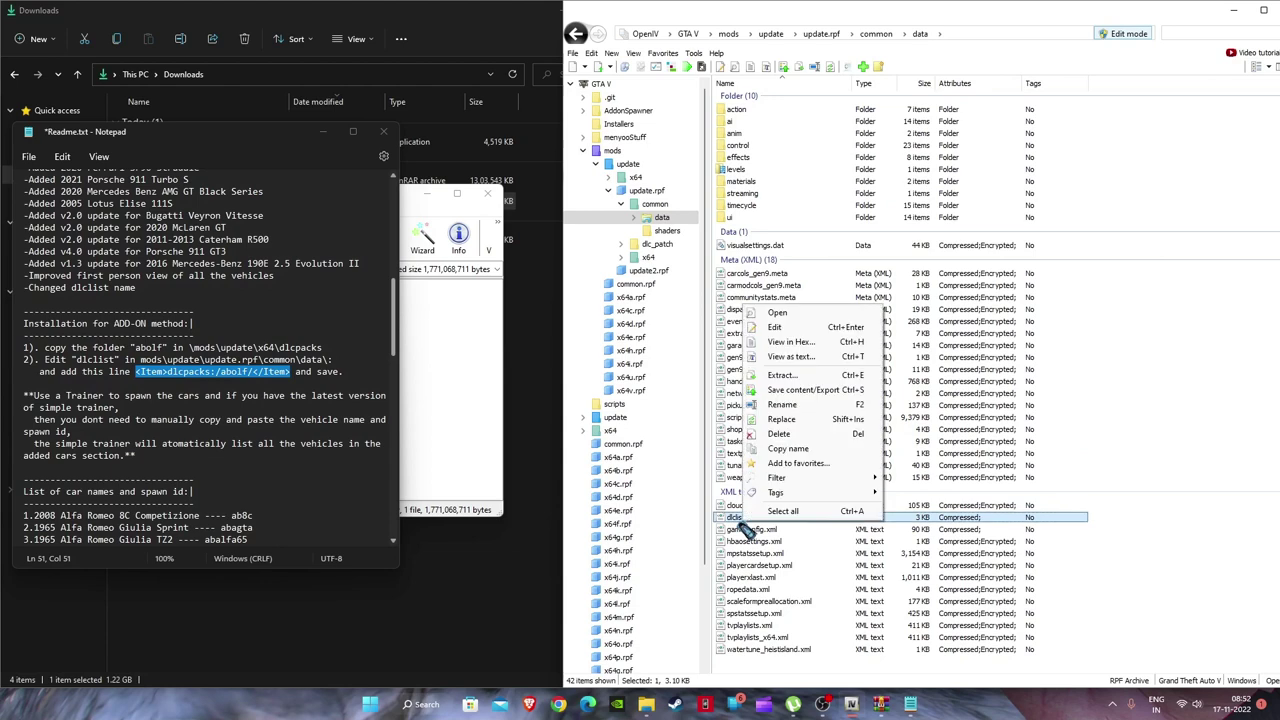
pyautogui.click(774, 330)
pyautogui.scroll(-10, 787, 316)
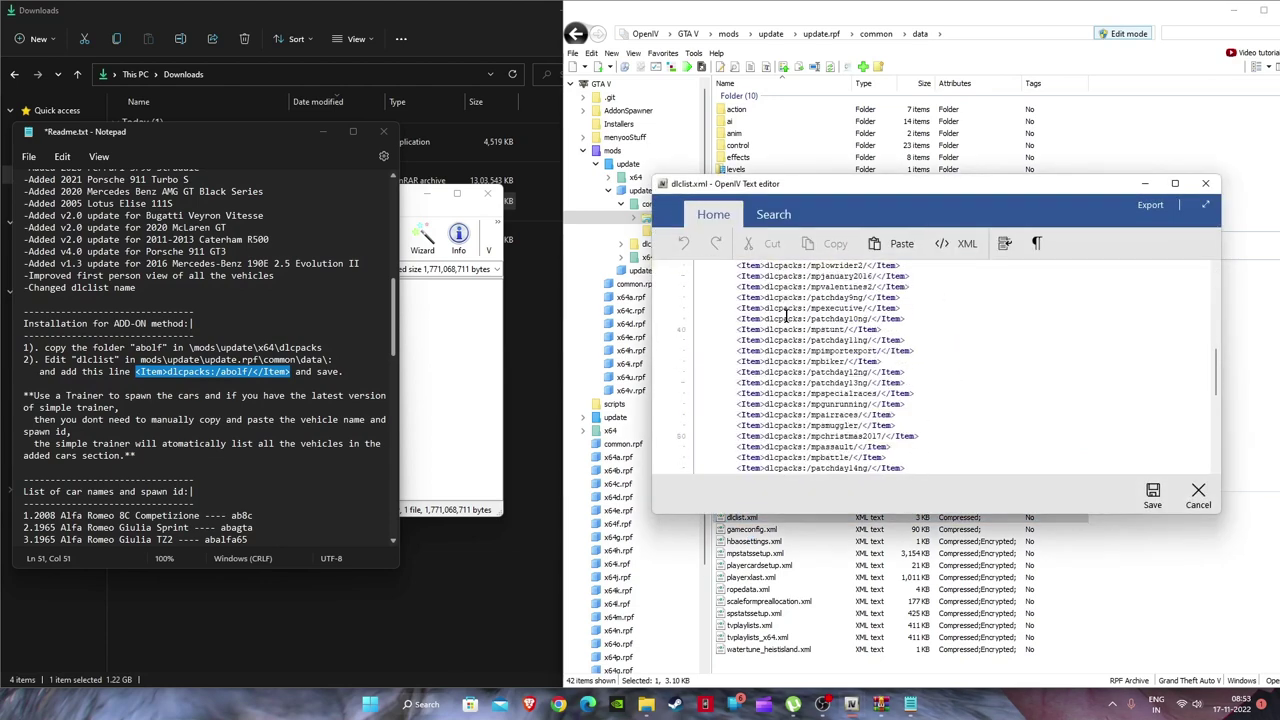
pyautogui.scroll(-3, 785, 318)
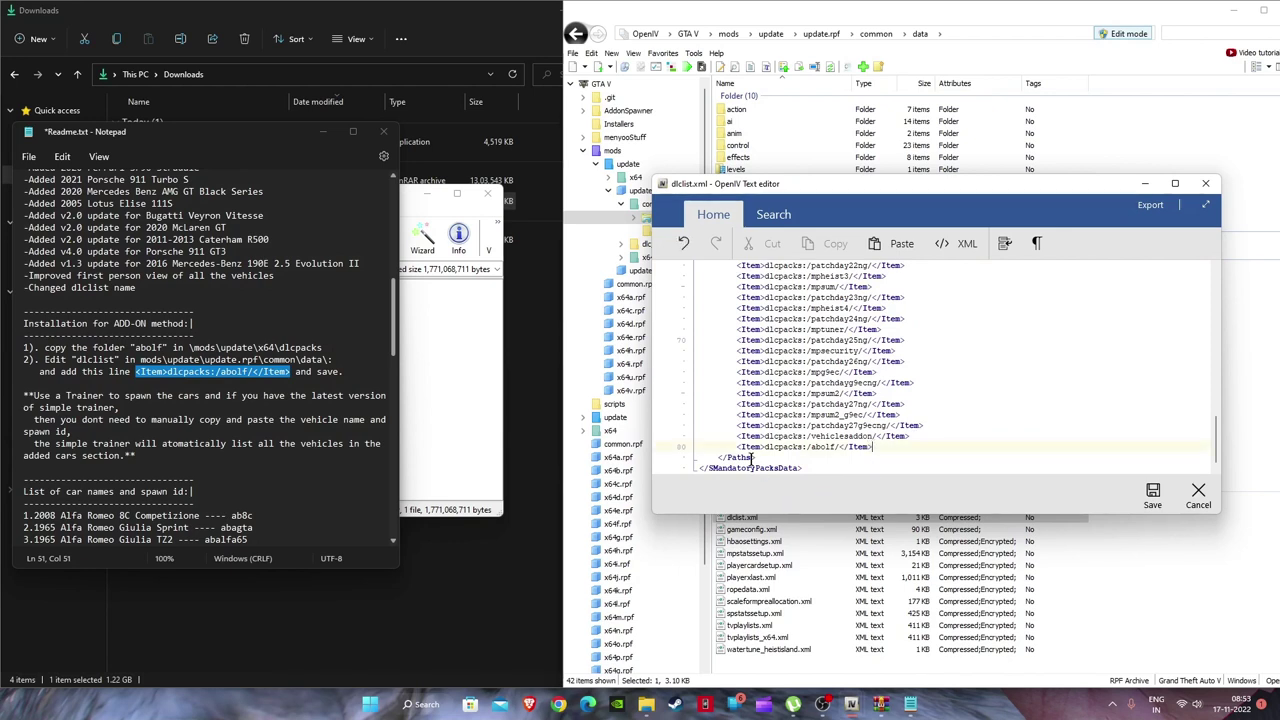
# Step: Insert an empty line below the abolf entry, remove it again, and save dlclist.xml
pyautogui.press('Return')
pyautogui.rightClick(745, 459)
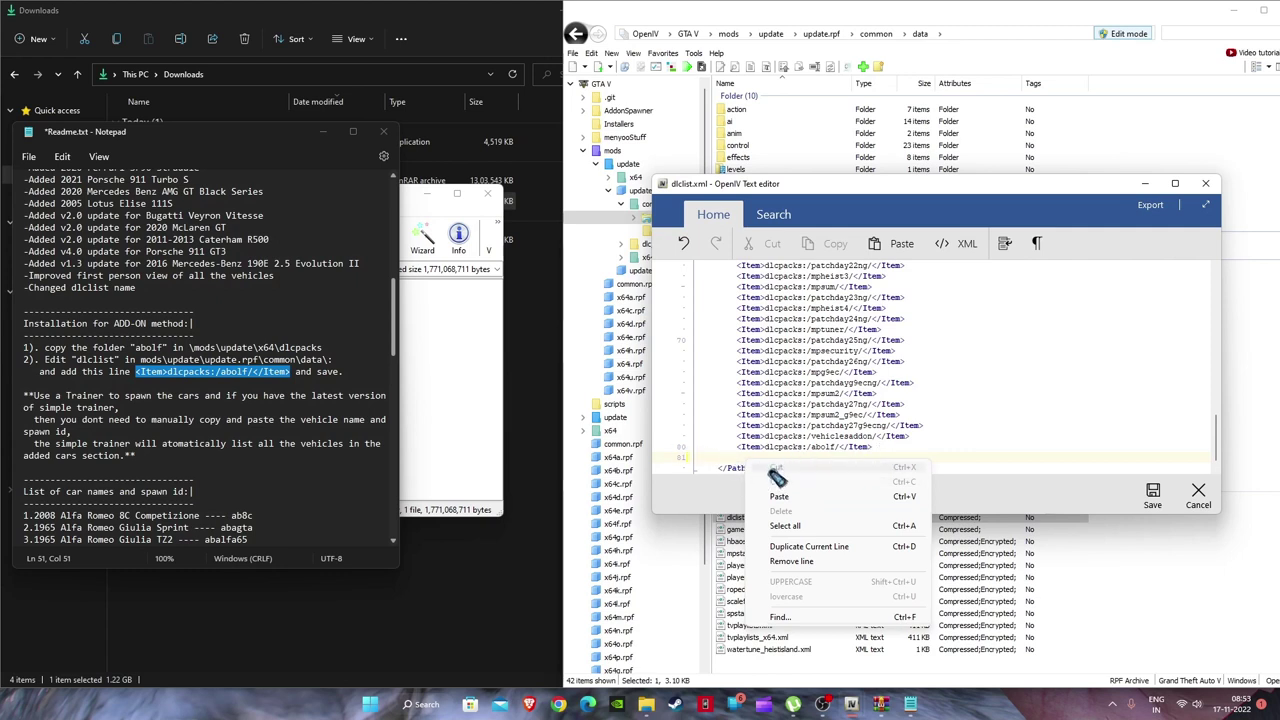
pyautogui.click(736, 461)
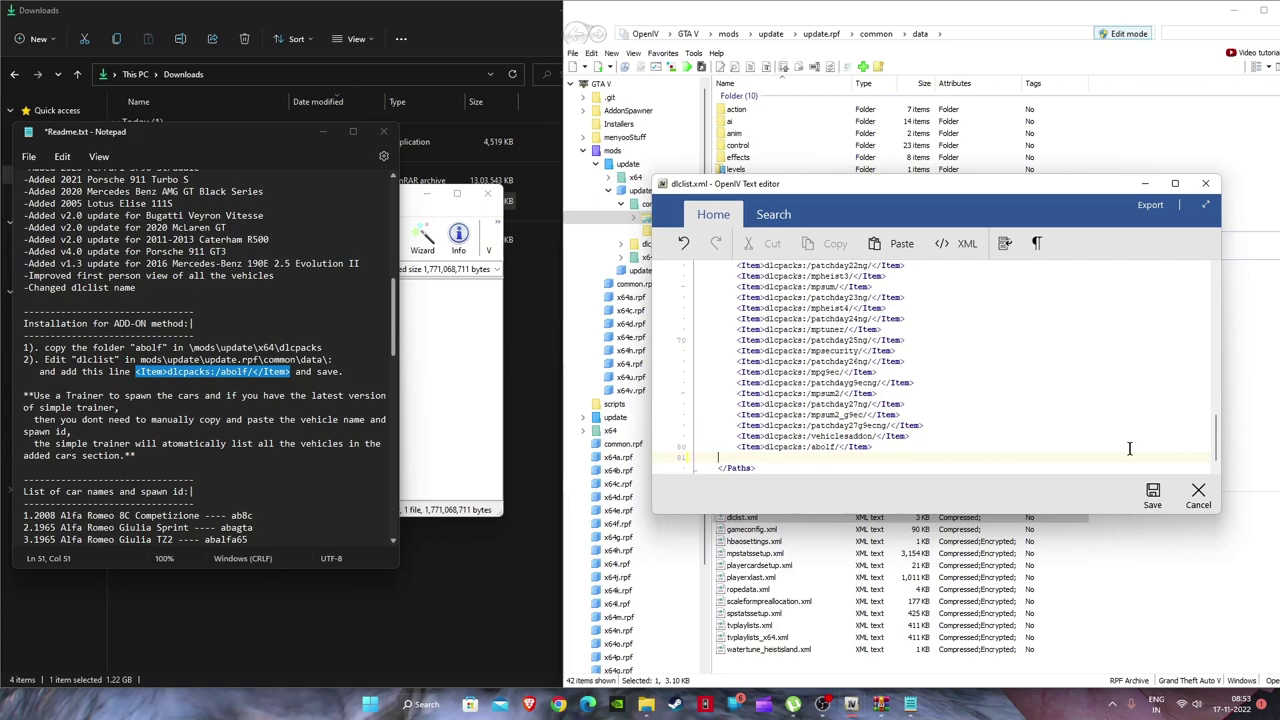
pyautogui.press('BackSpace')
pyautogui.press('BackSpace')
pyautogui.click(1152, 492)
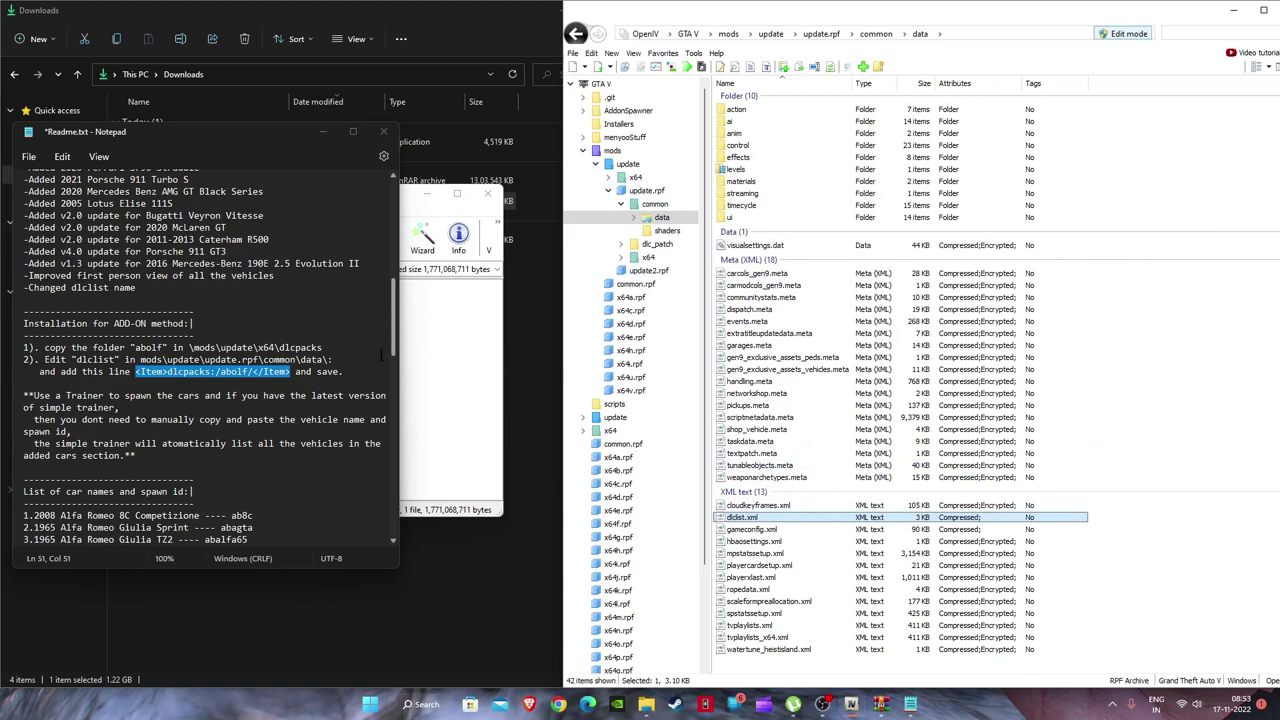
# Step: Close Readme.txt with its changes saved, decline updating it in the archive, and close the archive
pyautogui.click(384, 133)
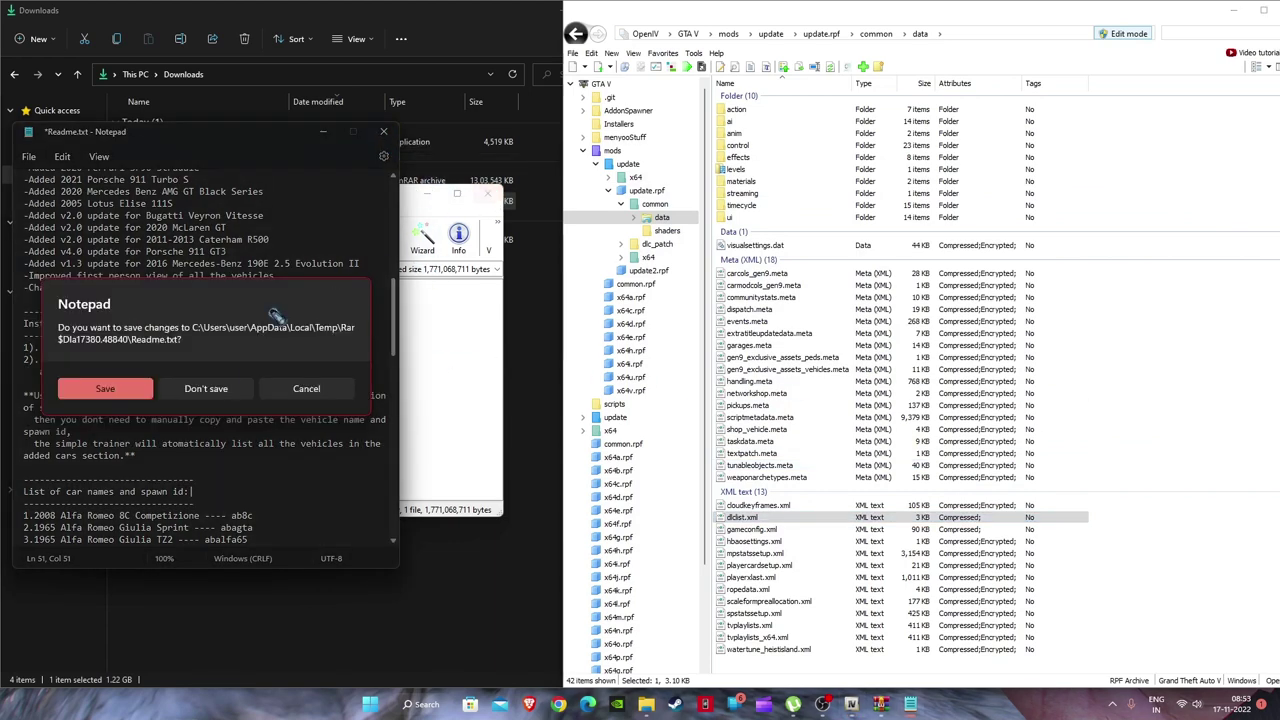
pyautogui.click(105, 388)
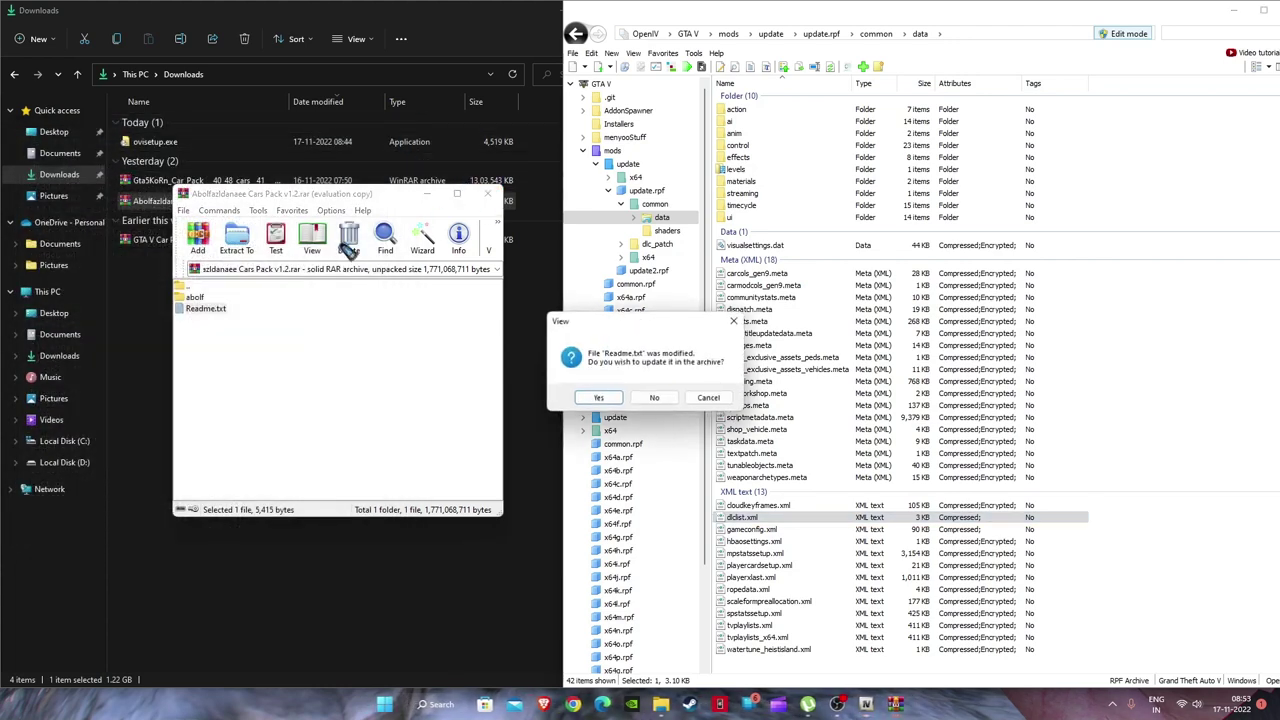
pyautogui.click(655, 399)
pyautogui.click(487, 193)
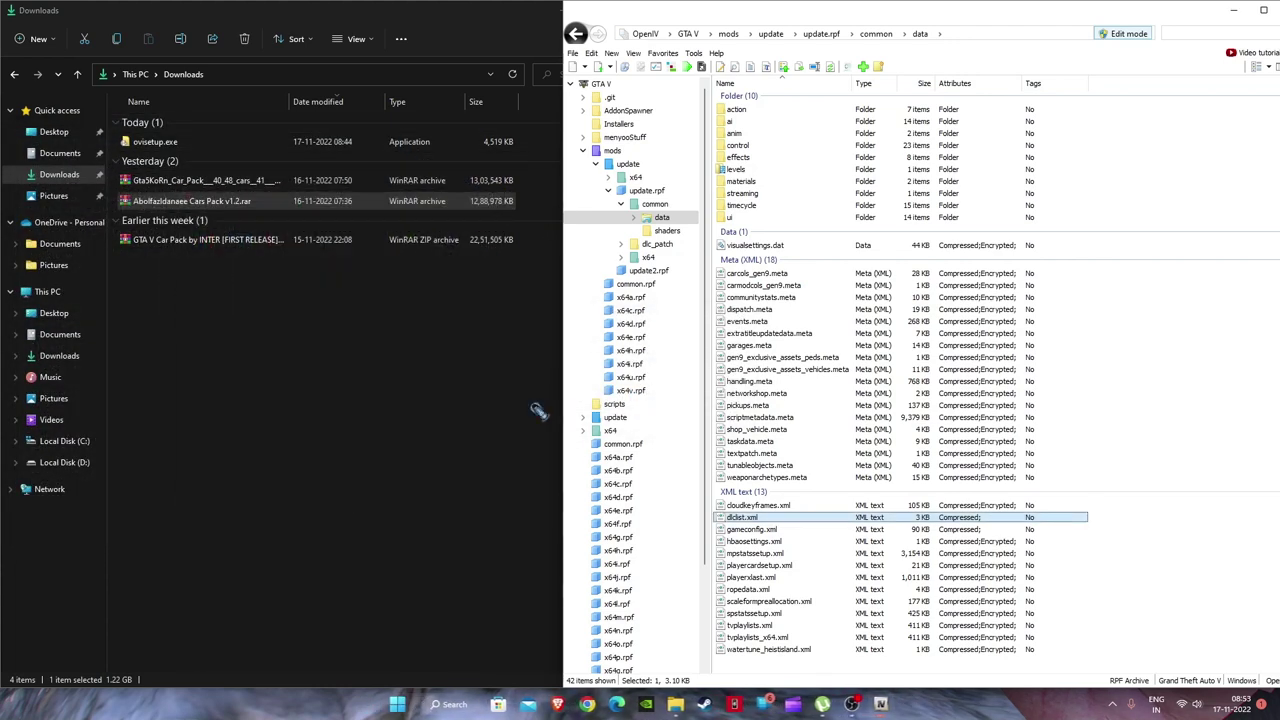
# Step: Open the GTA V Car Pack by INTER archive from Downloads and load GTA V Car Pack Installer.oiv from its 1. Installer folder into OpenIV
pyautogui.click(212, 268)
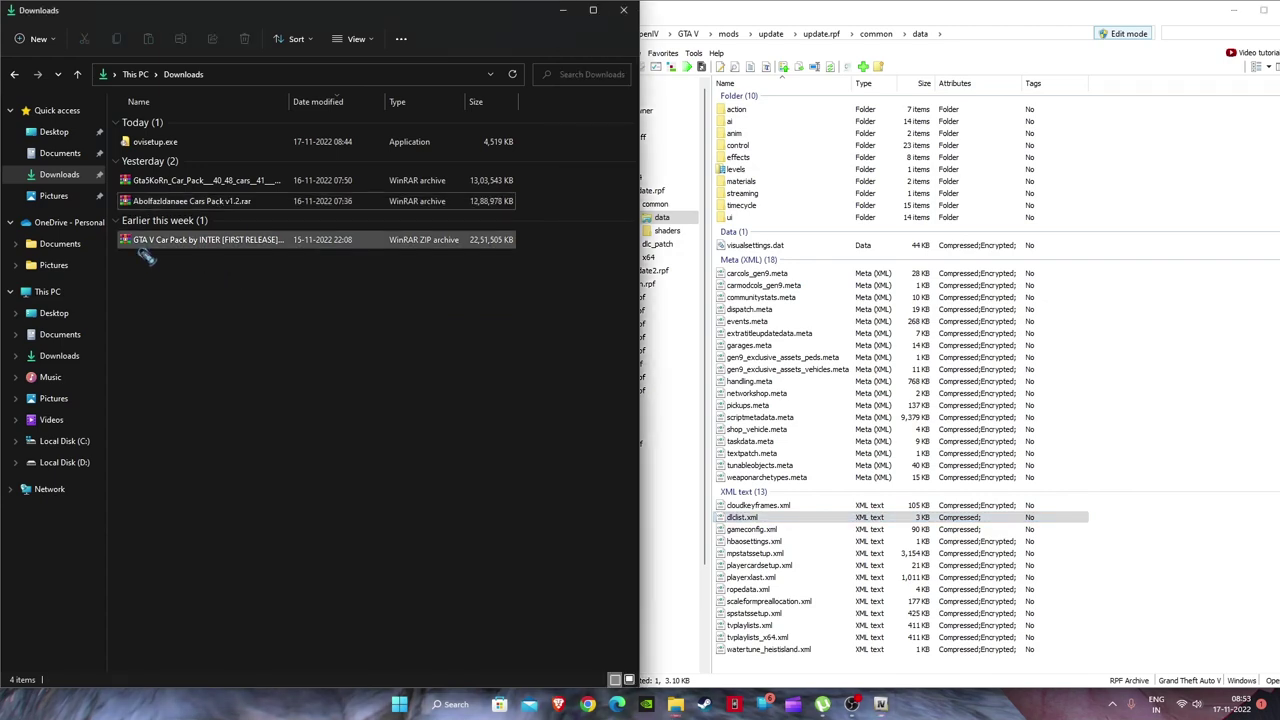
pyautogui.doubleClick(230, 240)
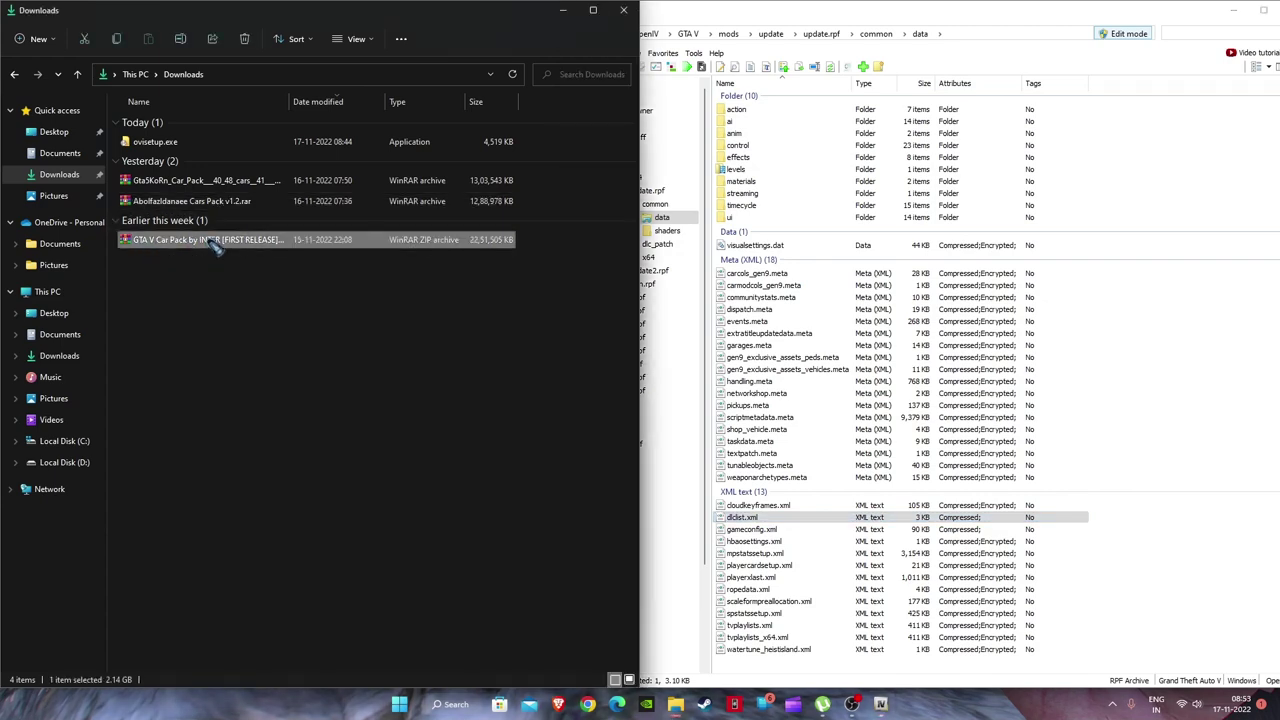
pyautogui.click(888, 141)
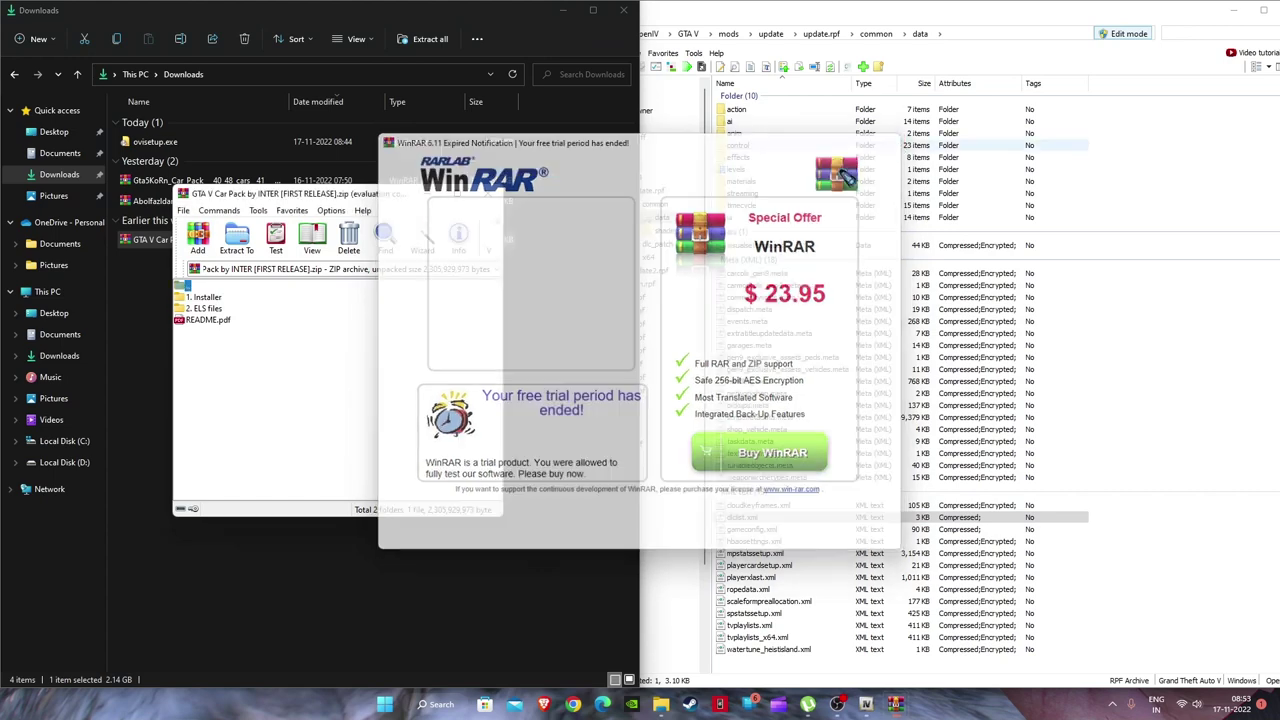
pyautogui.doubleClick(200, 300)
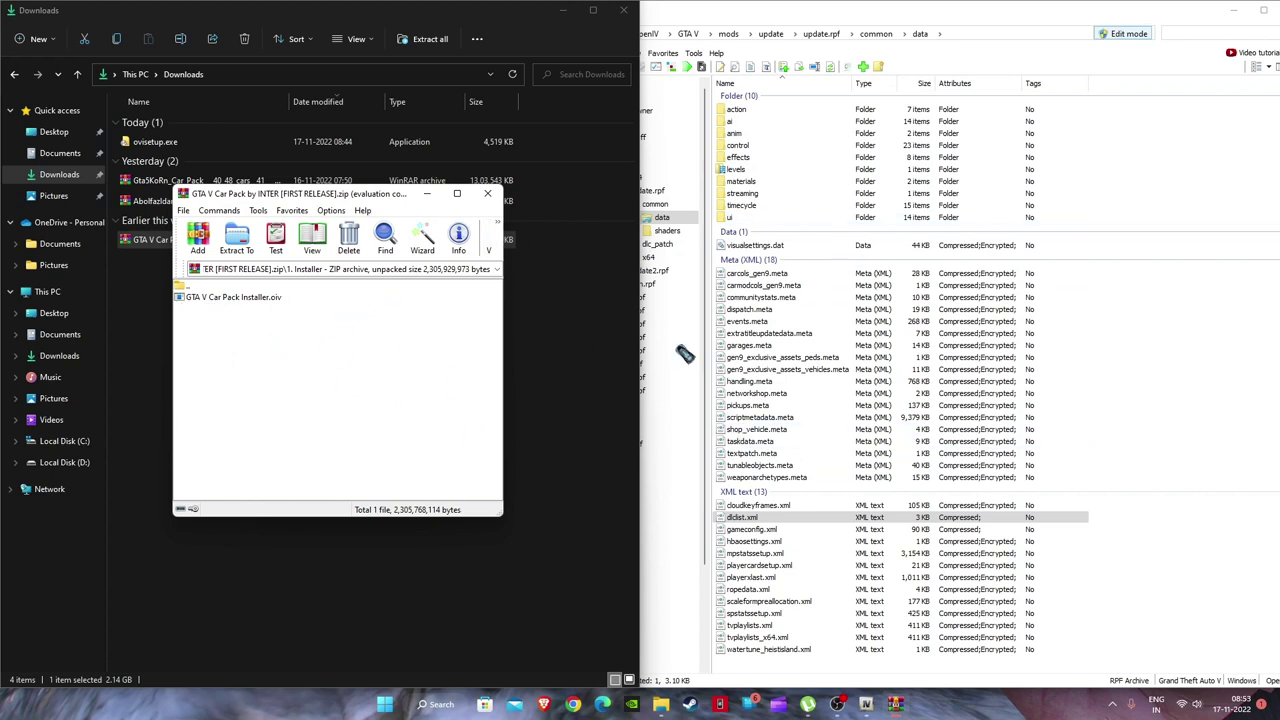
pyautogui.moveTo(215, 298); pyautogui.dragTo(745, 275)
pyautogui.moveTo(1155, 262); pyautogui.dragTo(1170, 288)
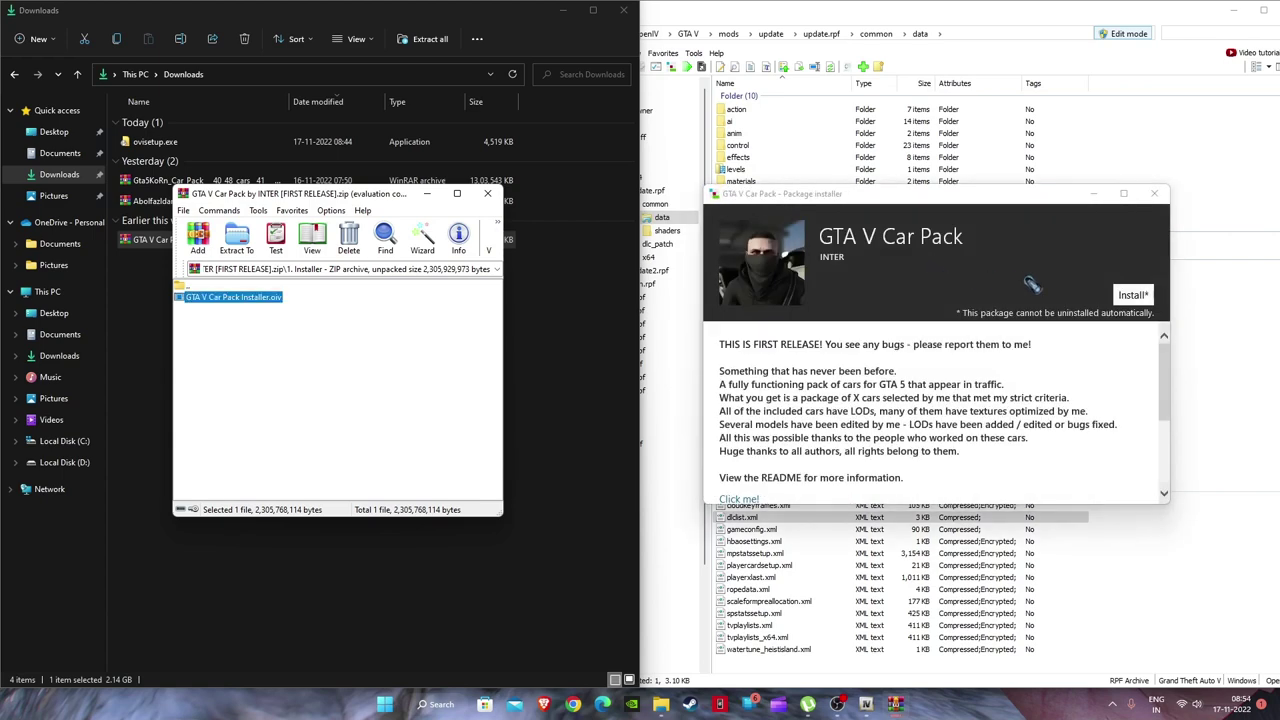
# Step: Install the GTA V Car Pack package to the mods folder, then close the package installer and the archive
pyautogui.click(1133, 298)
pyautogui.click(853, 343)
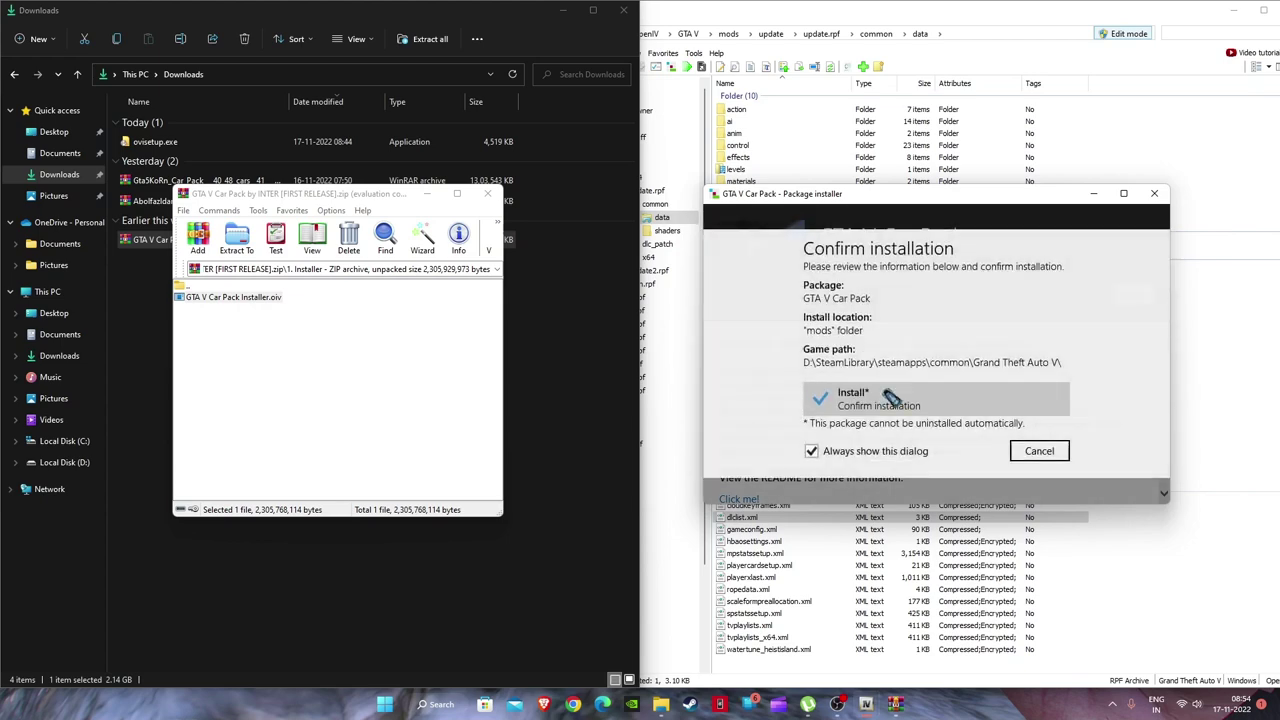
pyautogui.click(861, 401)
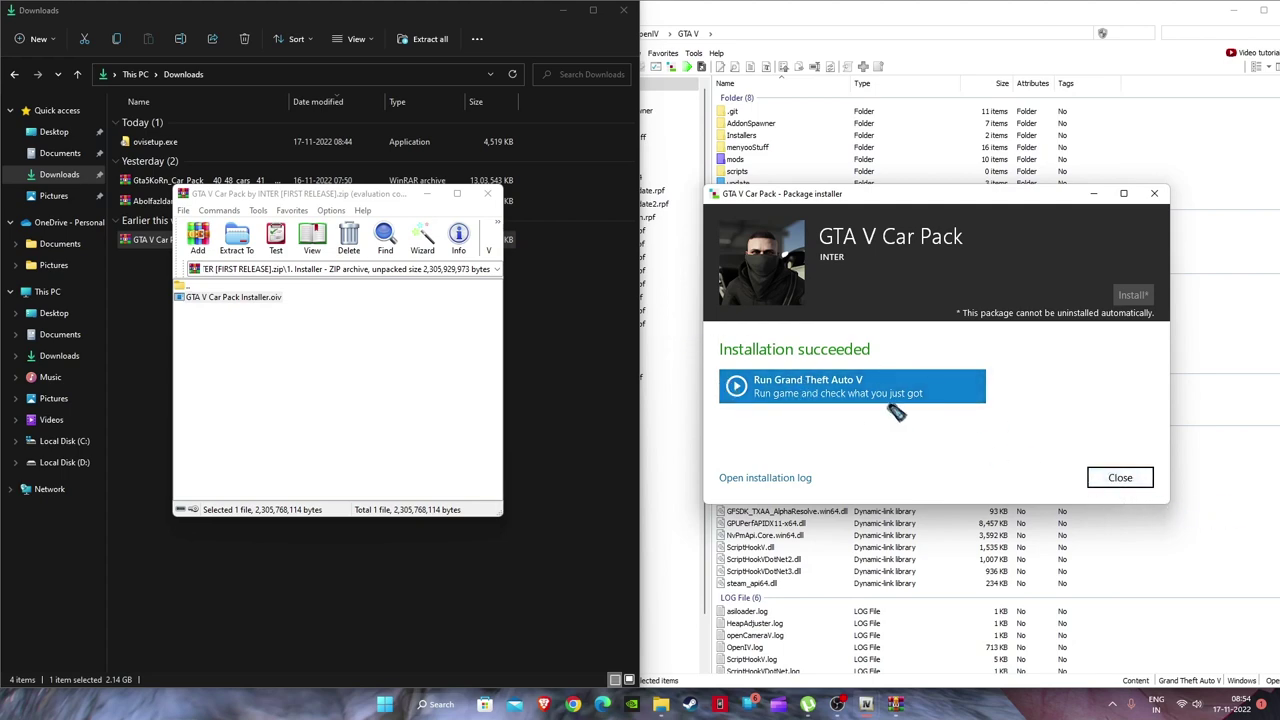
pyautogui.click(1110, 487)
pyautogui.click(487, 193)
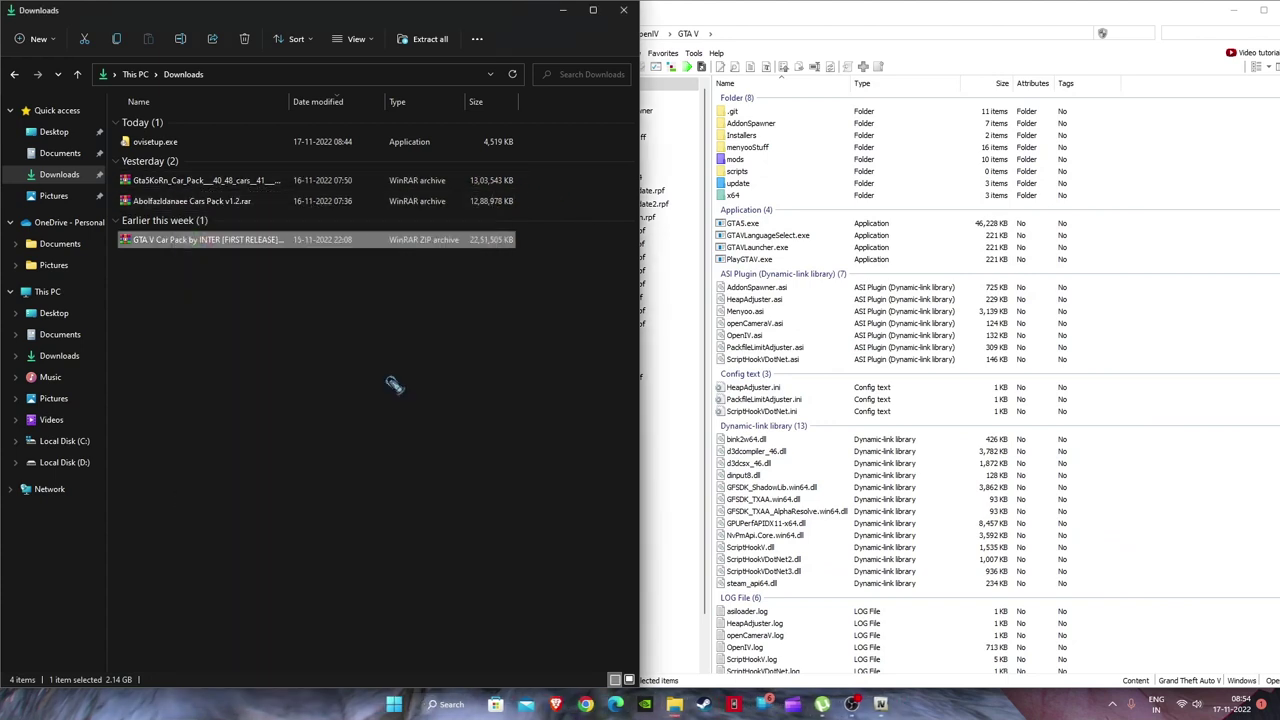
# Step: Open the Gta5KoRn car pack archive, dismiss the licence reminder, and check the contents of its Add-On OIV folder
pyautogui.doubleClick(170, 181)
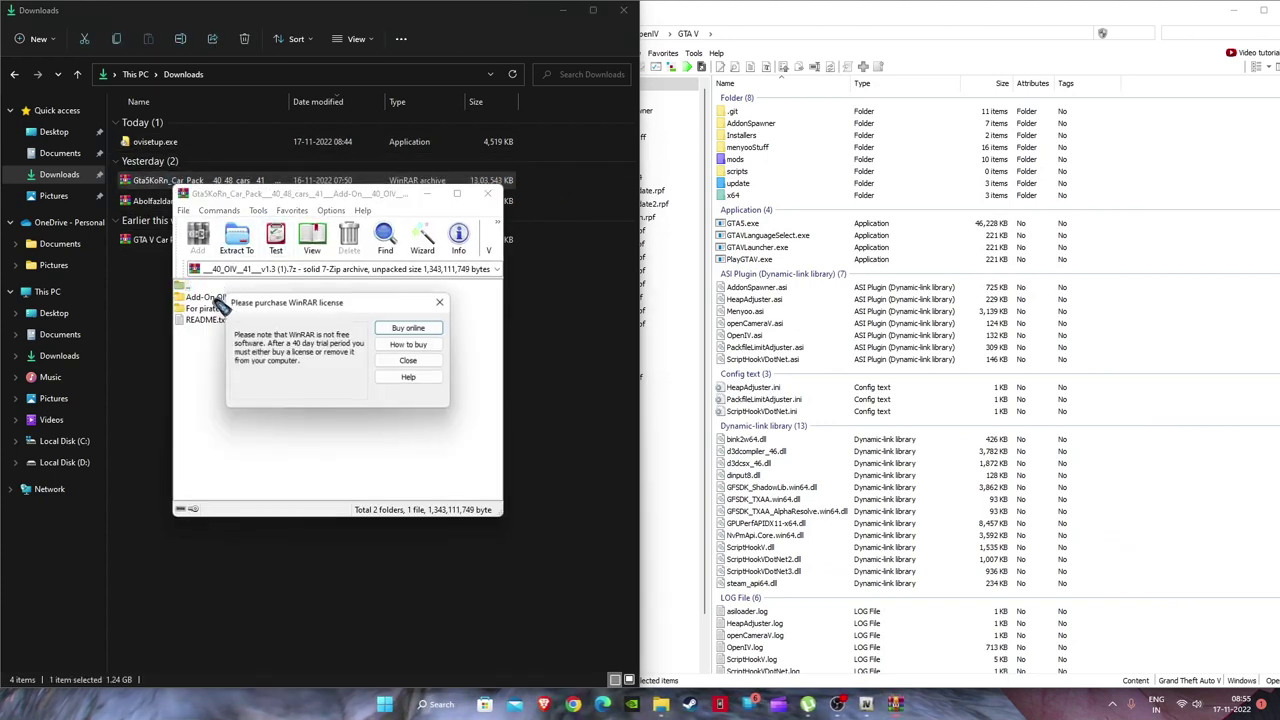
pyautogui.click(441, 297)
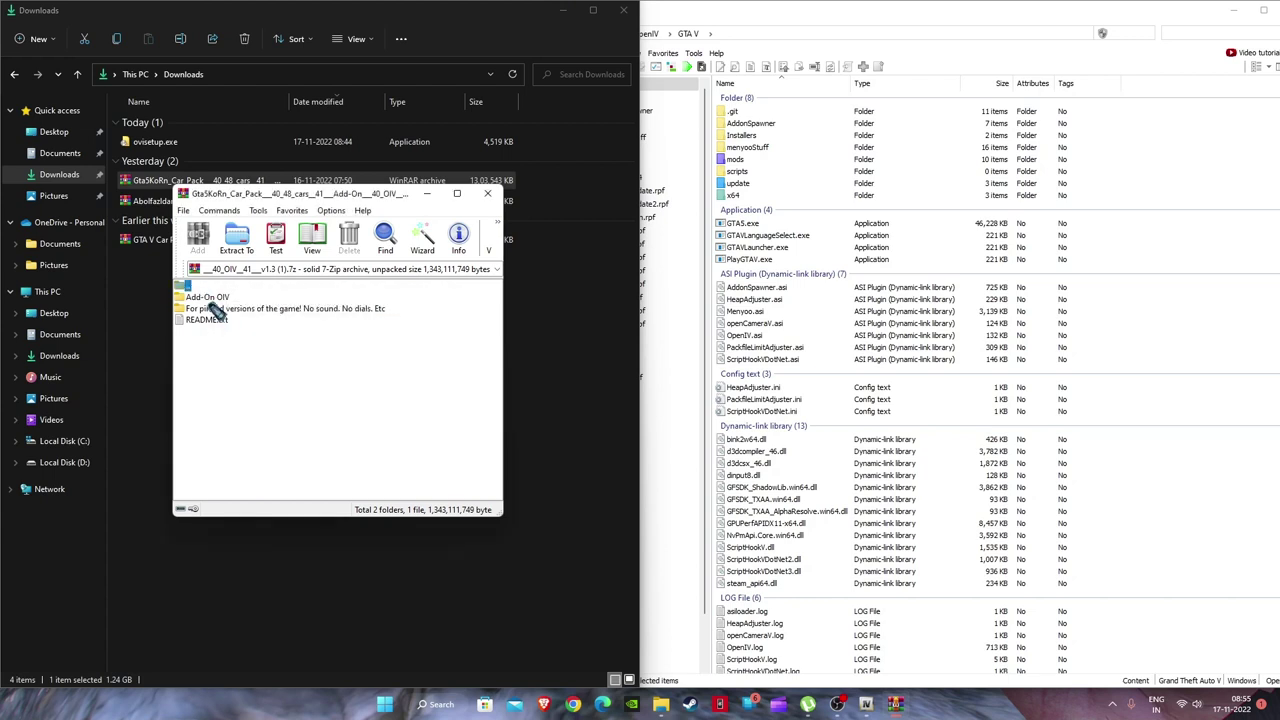
pyautogui.doubleClick(216, 297)
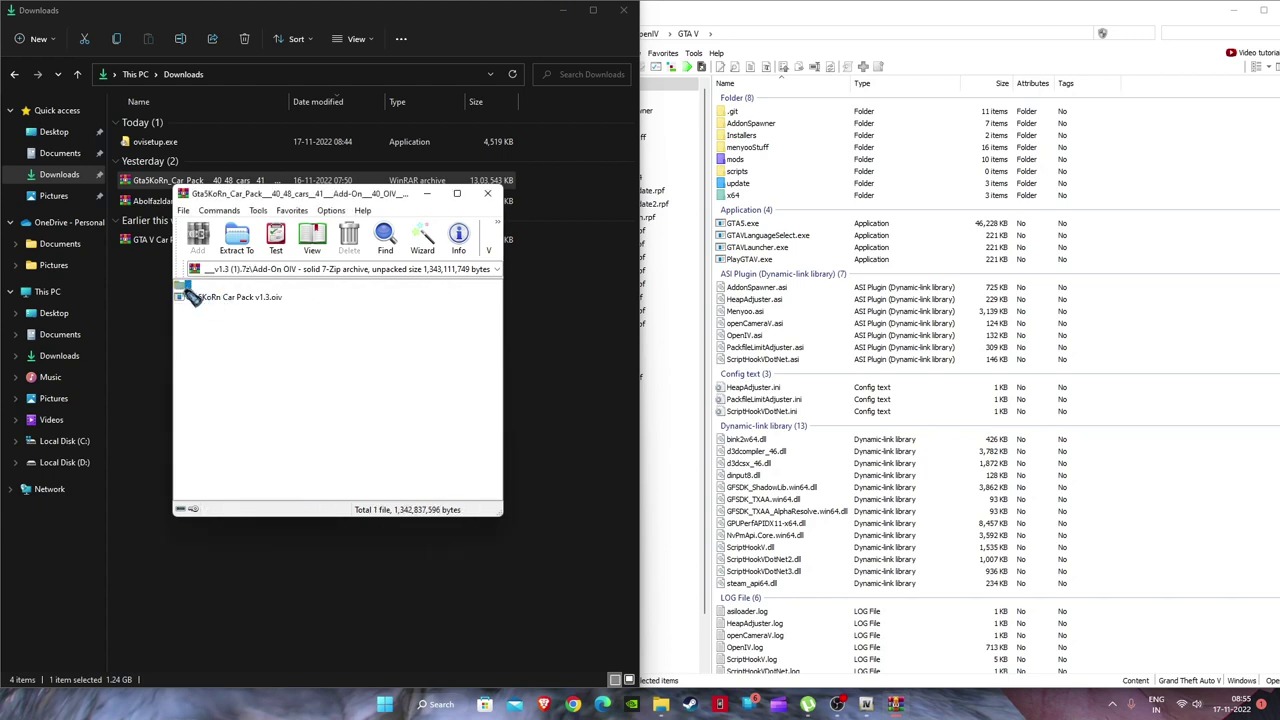
pyautogui.doubleClick(184, 289)
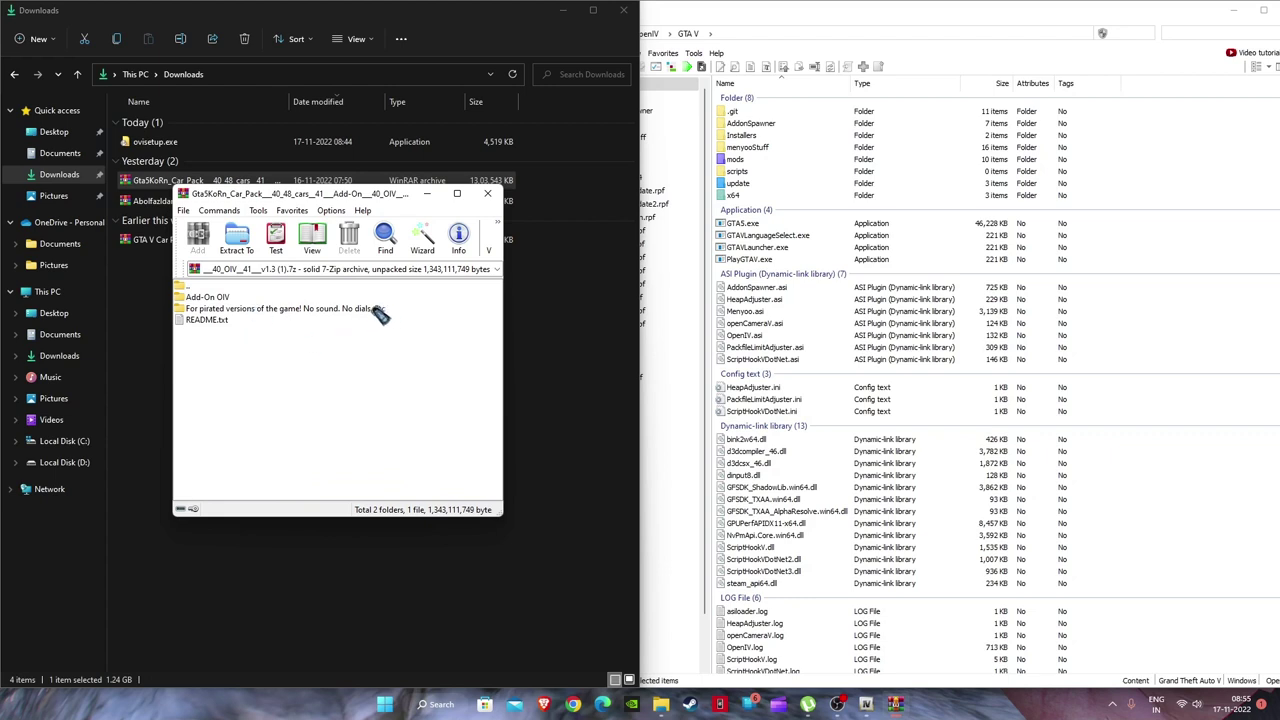
# Step: Check the archive's folder for pirated game versions, and load Gta5KoRn Car Pack v1.3.oiv from its Add-On OIV folder into OpenIV
pyautogui.doubleClick(252, 309)
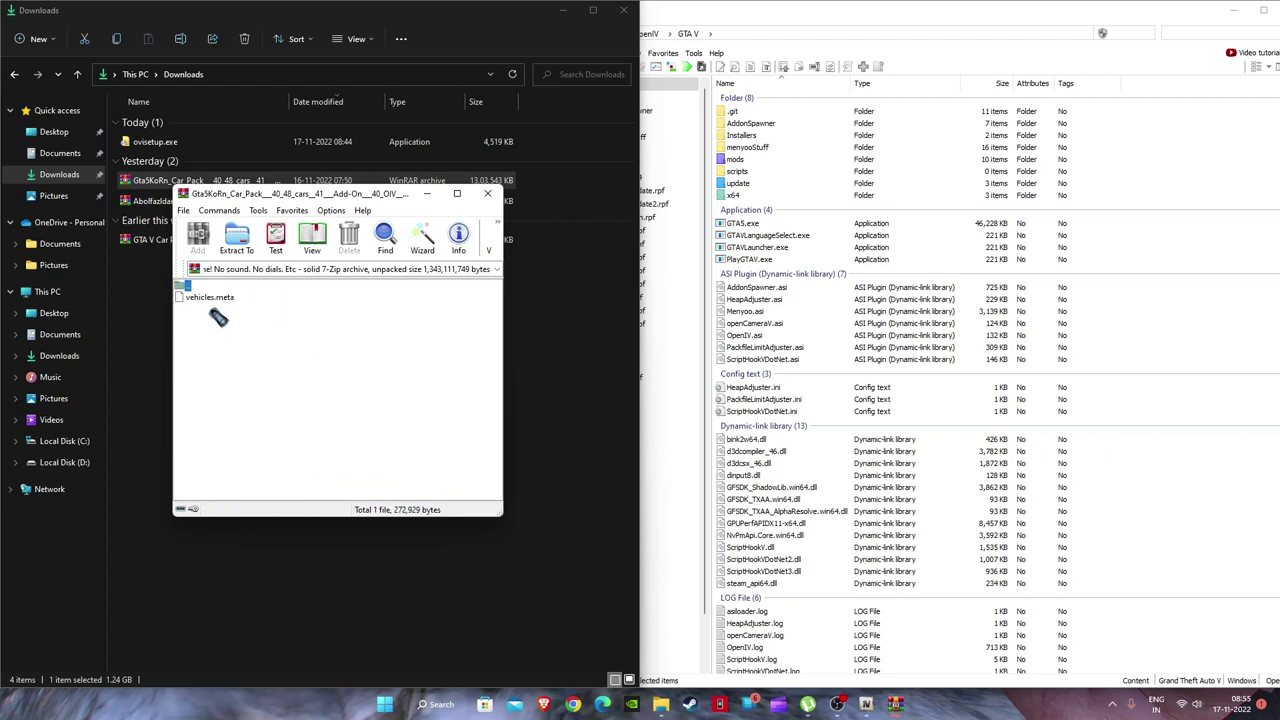
pyautogui.doubleClick(189, 293)
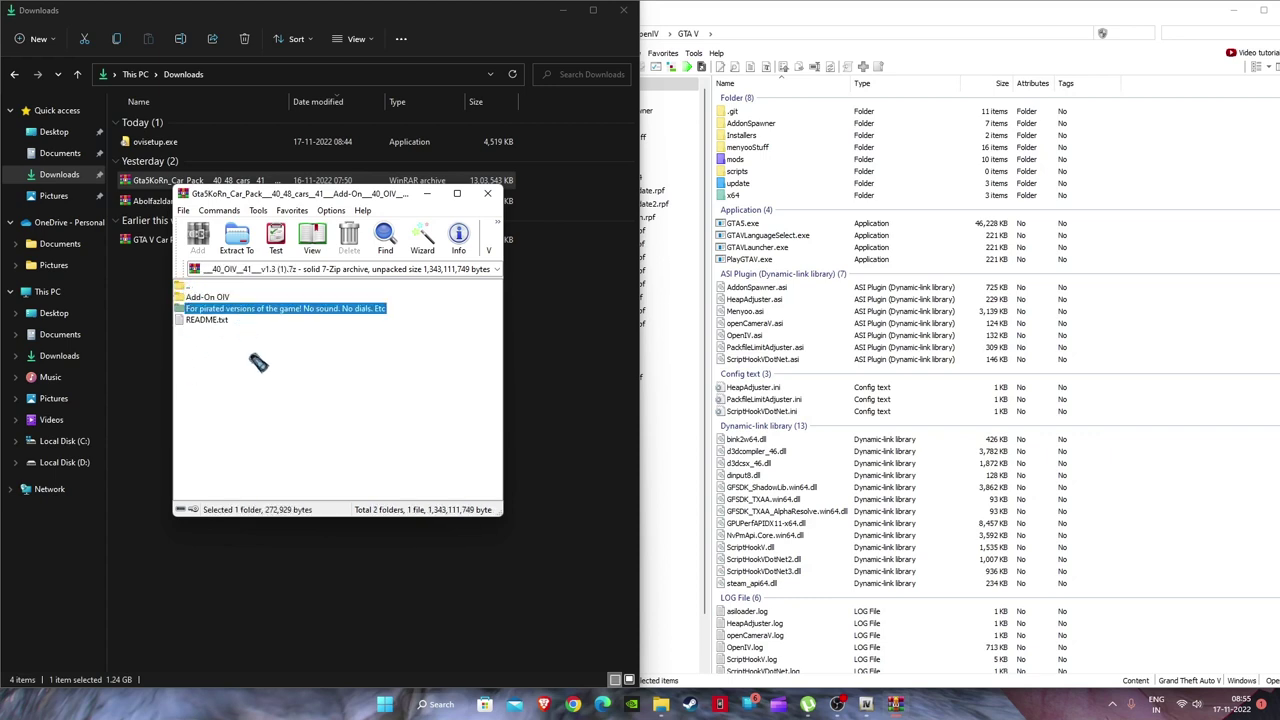
pyautogui.doubleClick(210, 298)
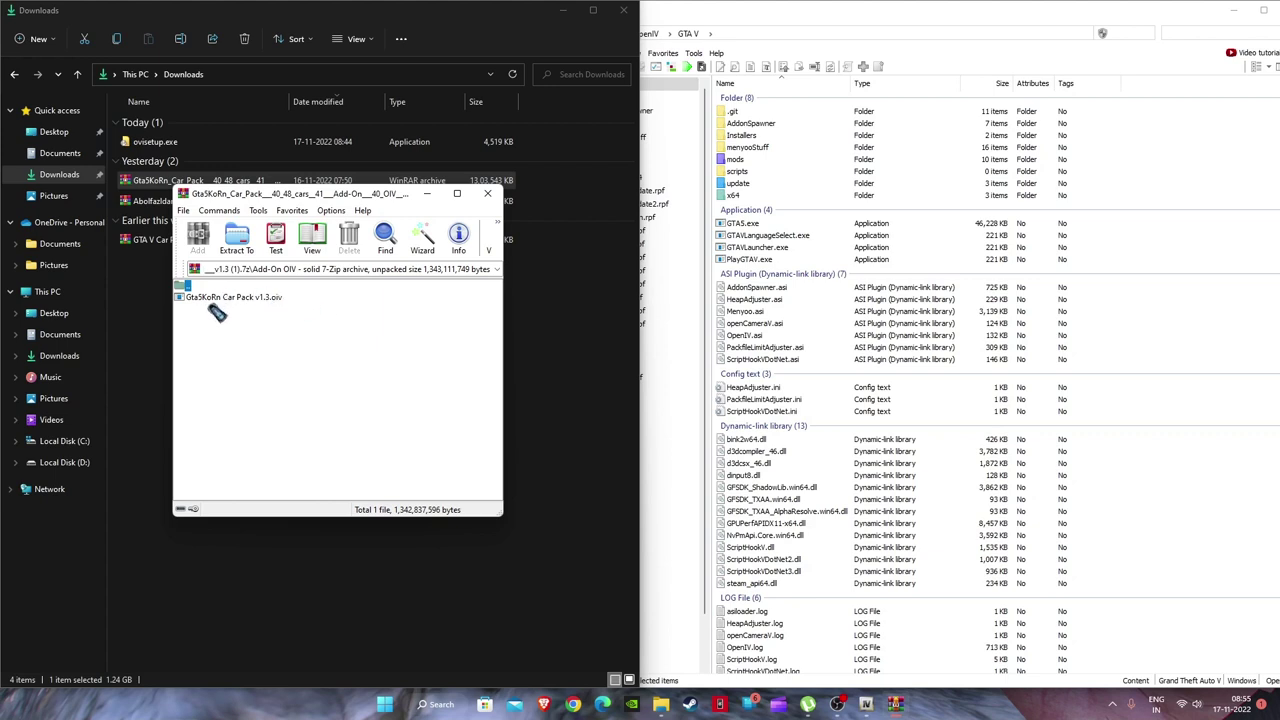
pyautogui.moveTo(212, 298); pyautogui.dragTo(368, 315)
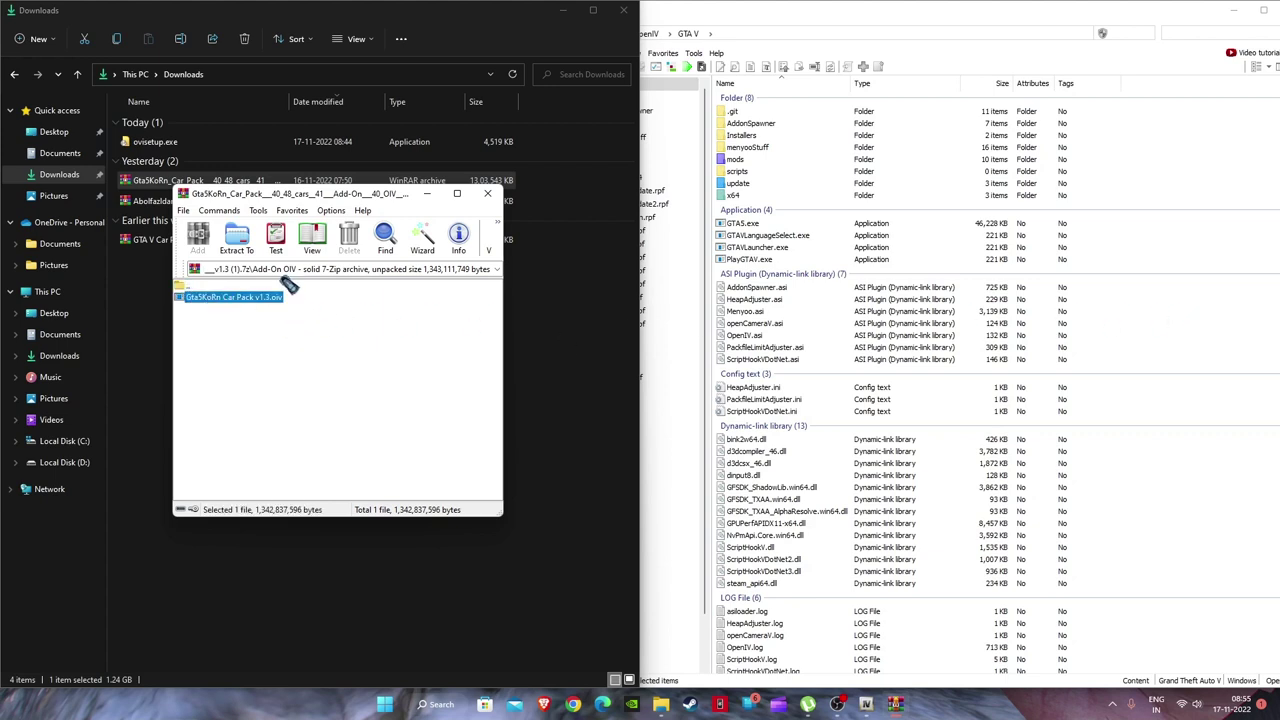
pyautogui.moveTo(290, 287); pyautogui.dragTo(407, 290)
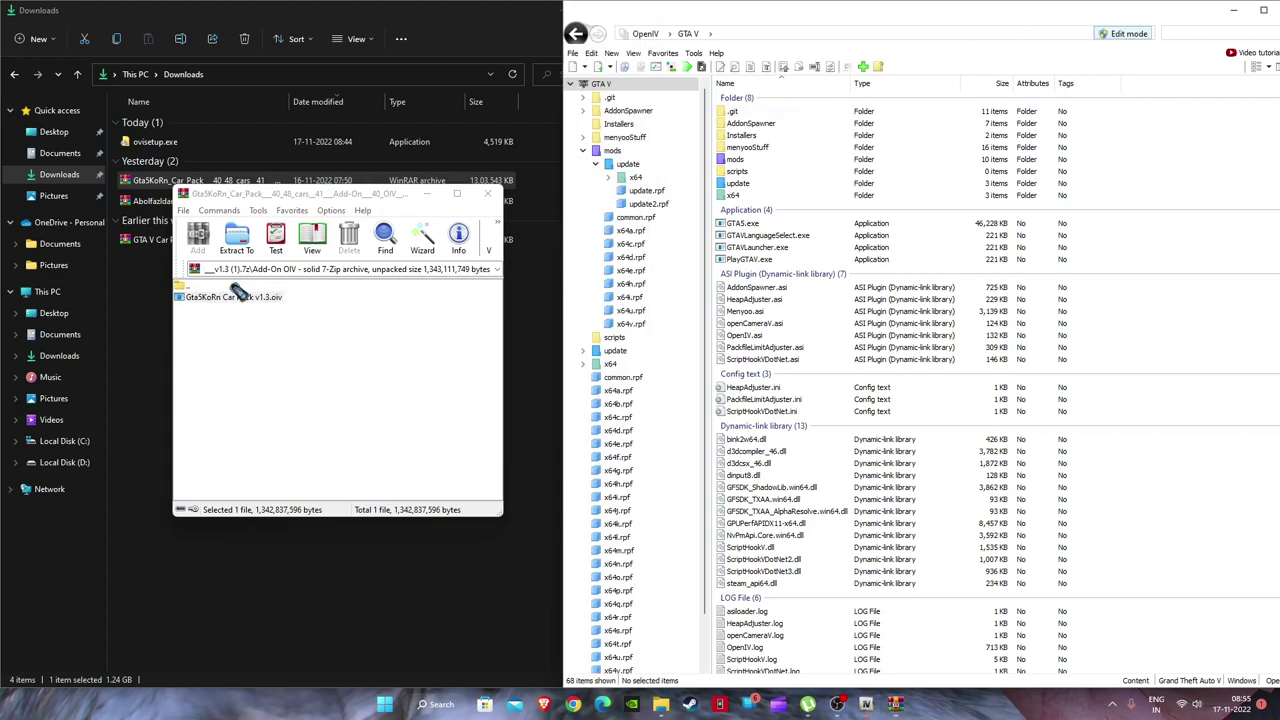
pyautogui.moveTo(240, 292); pyautogui.dragTo(1117, 366)
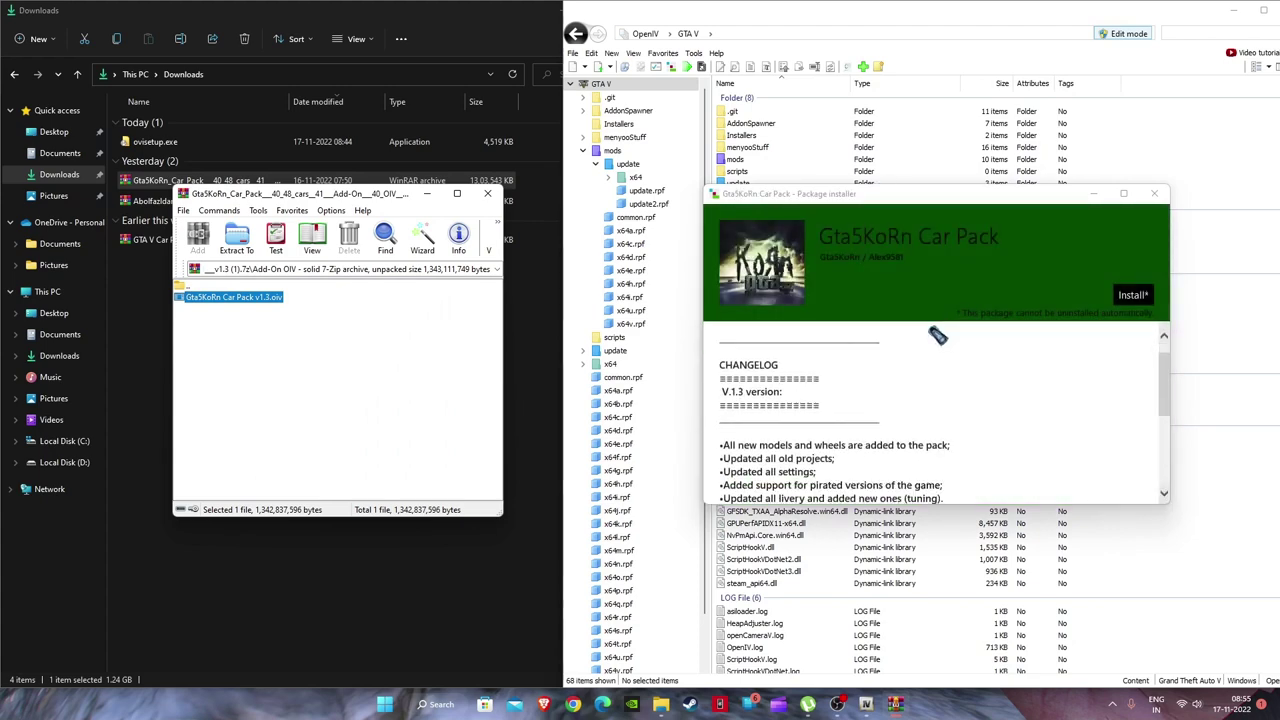
# Step: Install the Gta5KoRn Car Pack package to the mods folder, and close the package installer and the archive
pyautogui.scroll(-3, 938, 400)
pyautogui.click(1133, 295)
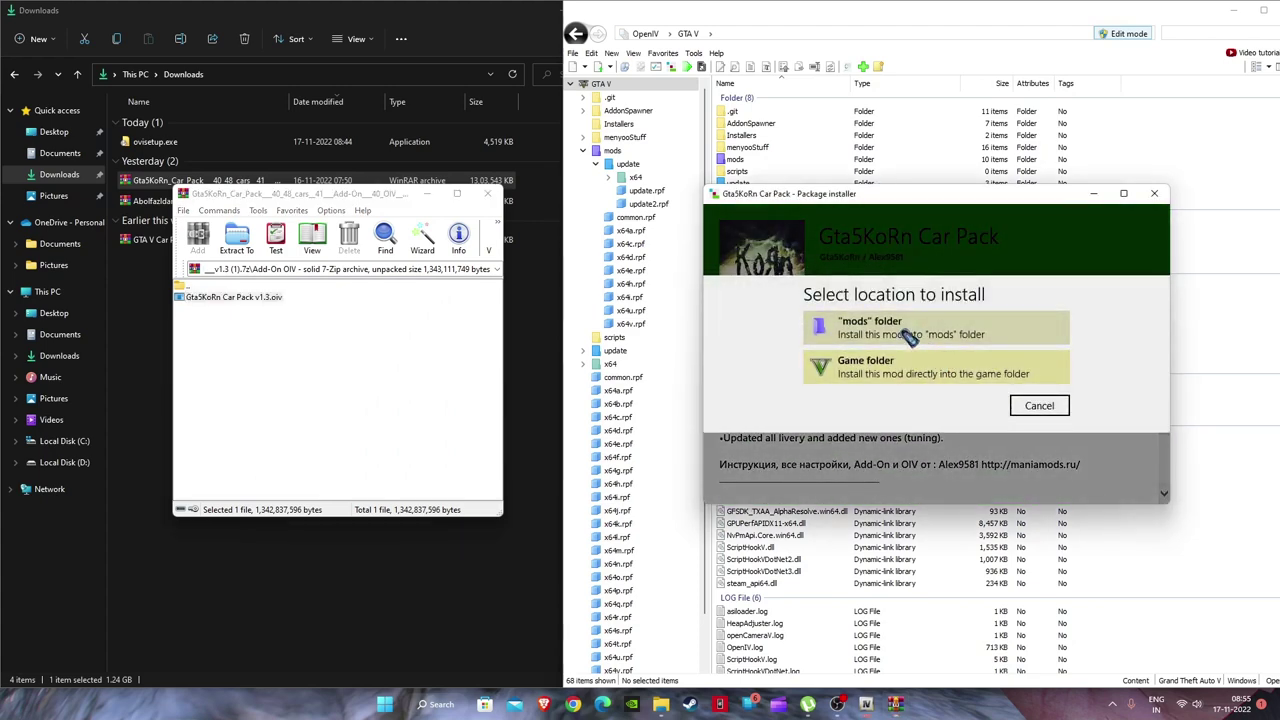
pyautogui.click(906, 335)
pyautogui.click(1037, 451)
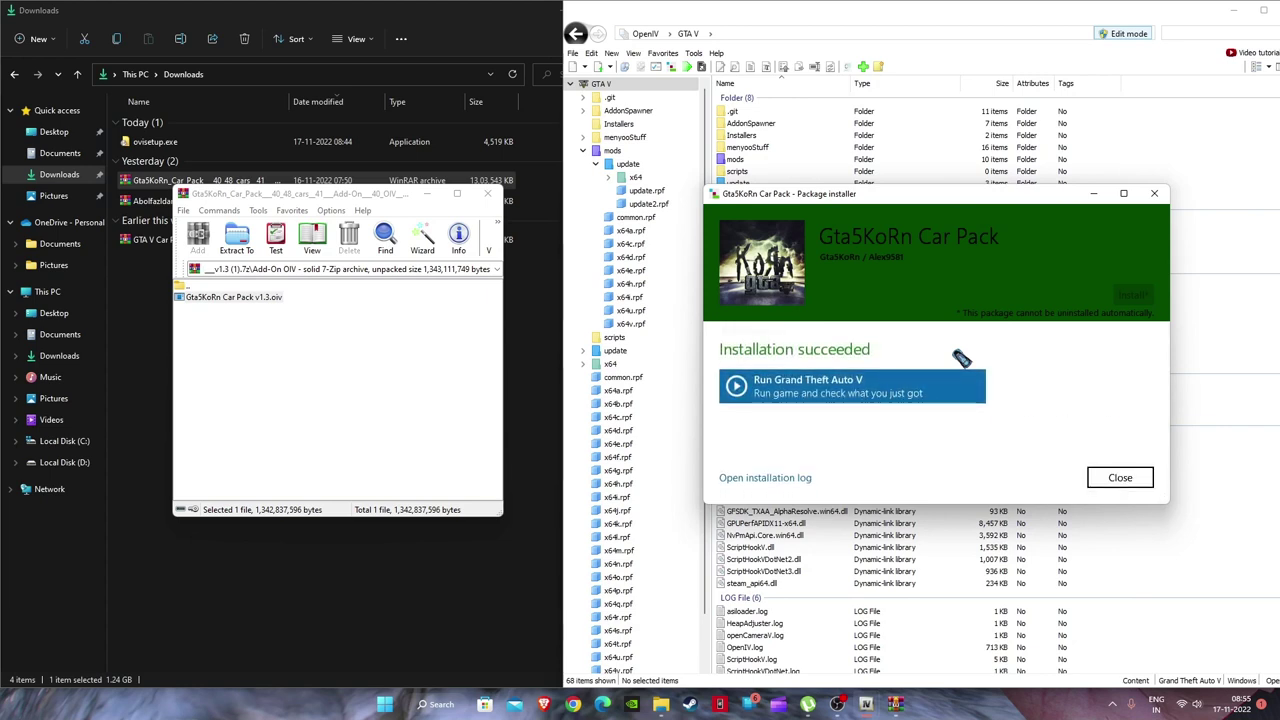
pyautogui.click(1130, 481)
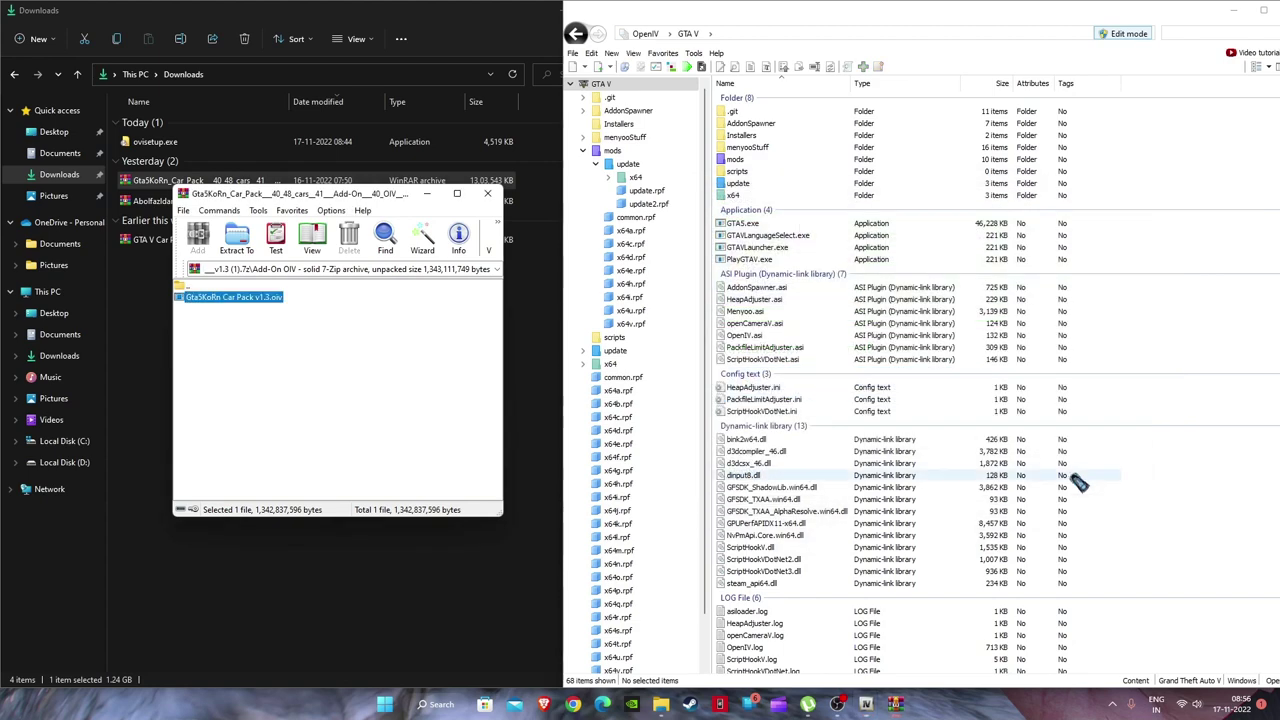
pyautogui.click(492, 194)
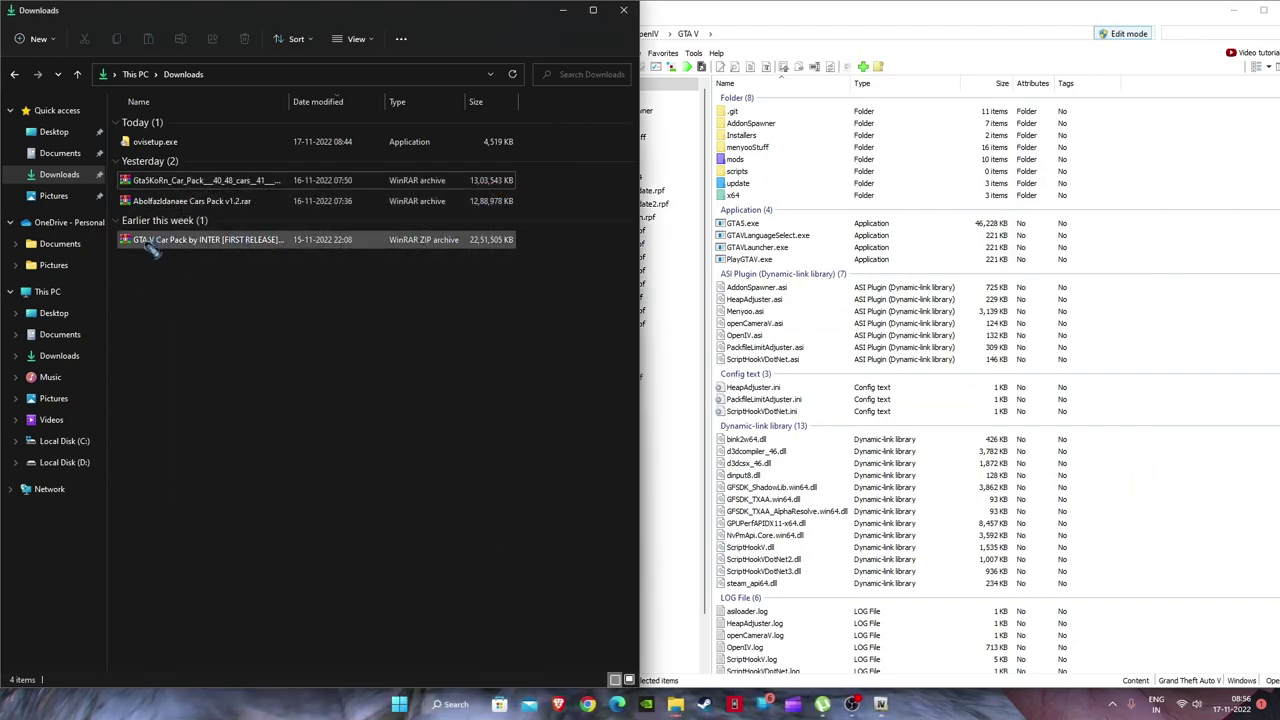
# Step: Open the GTA V Car Pack by INTER archive and, in File Explorer, browse to Grand Theft Auto V in SteamLibrary on Local Disk (D:)
pyautogui.doubleClick(190, 244)
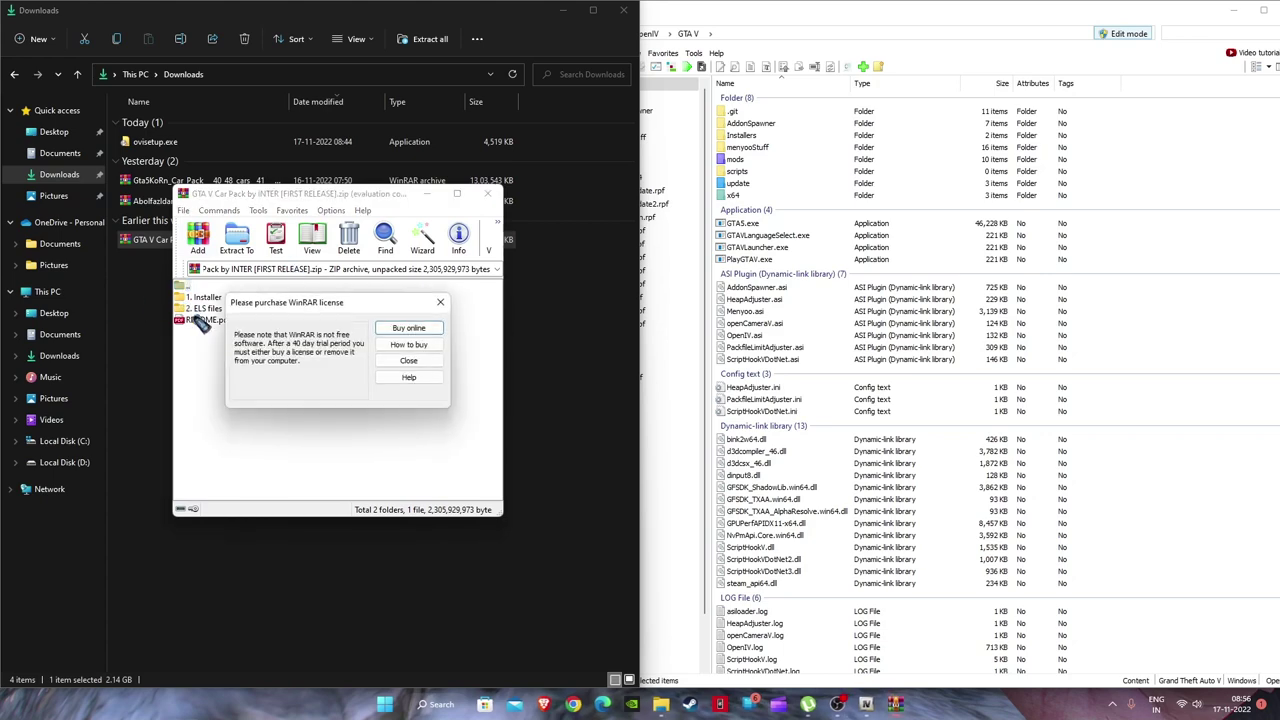
pyautogui.click(439, 303)
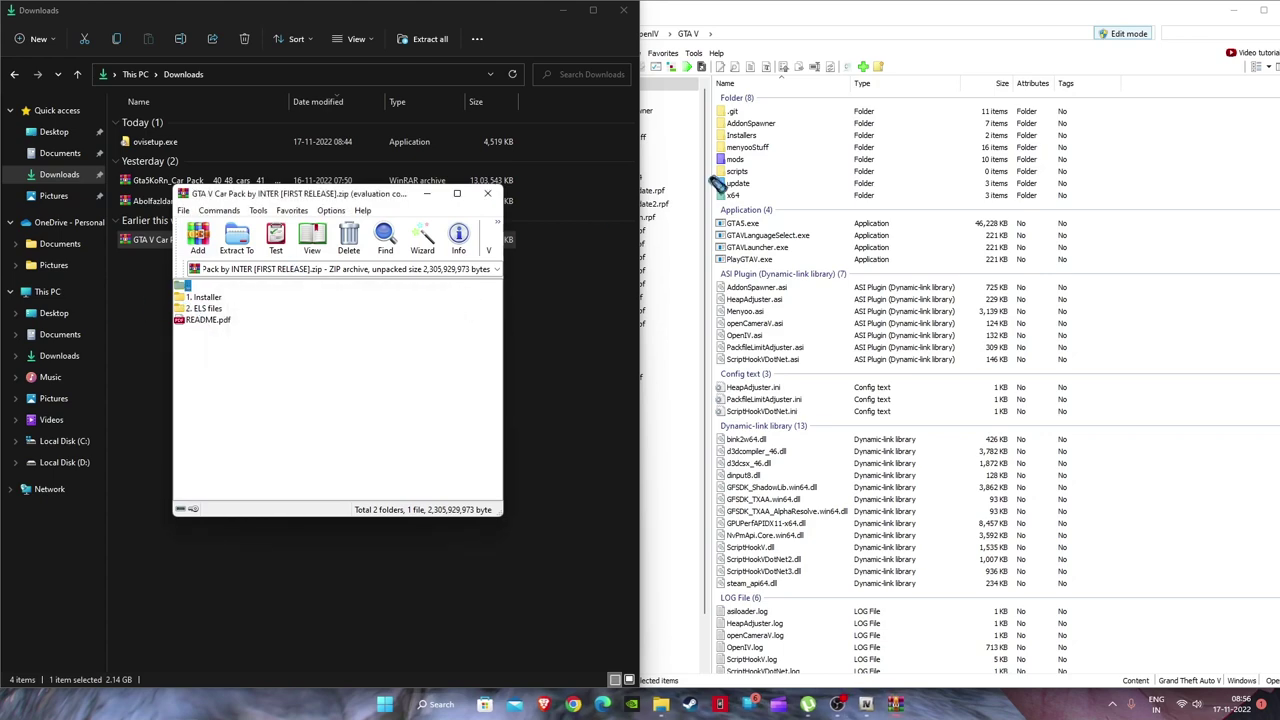
pyautogui.click(1234, 11)
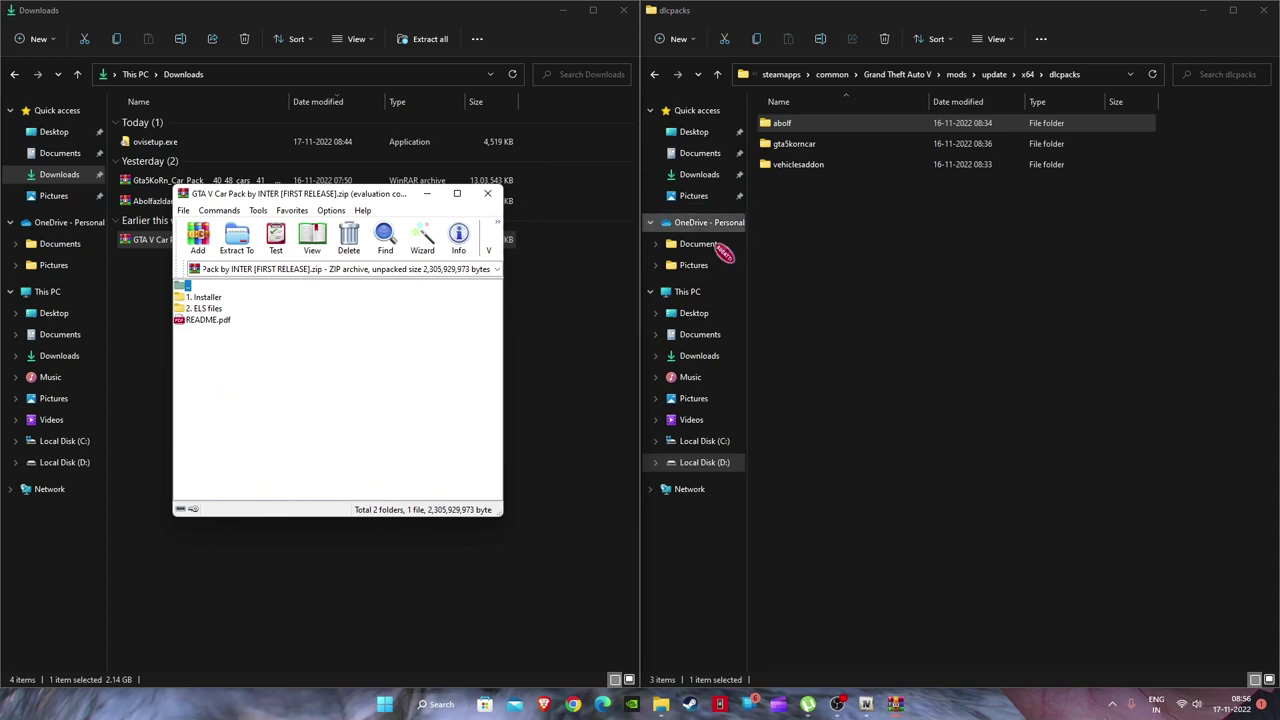
pyautogui.click(702, 464)
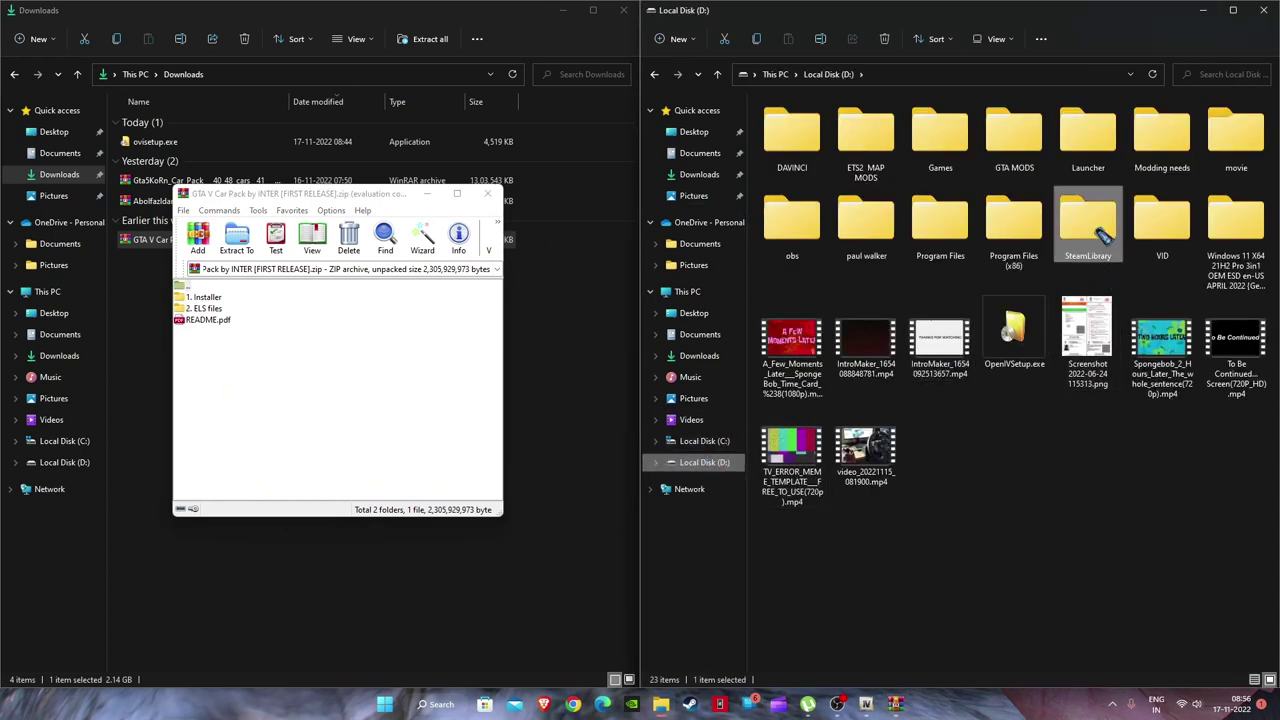
pyautogui.doubleClick(1098, 230)
pyautogui.doubleClick(782, 124)
pyautogui.doubleClick(788, 124)
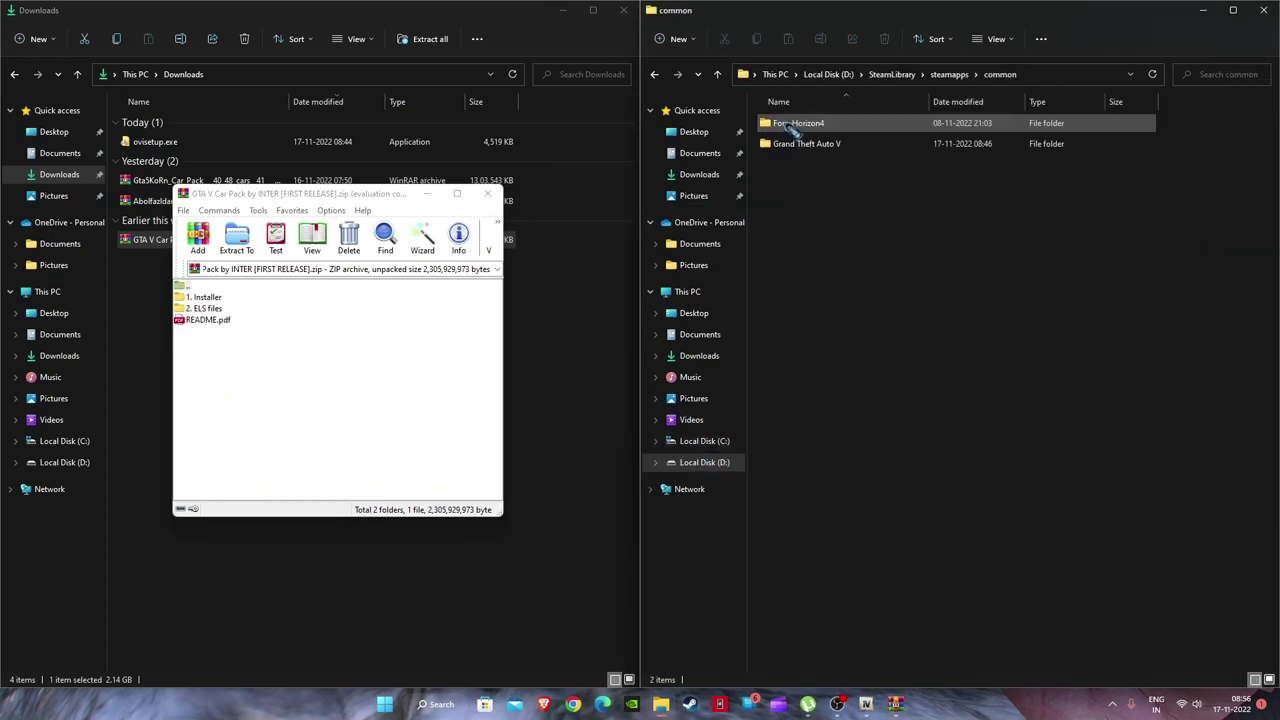
pyautogui.doubleClick(789, 143)
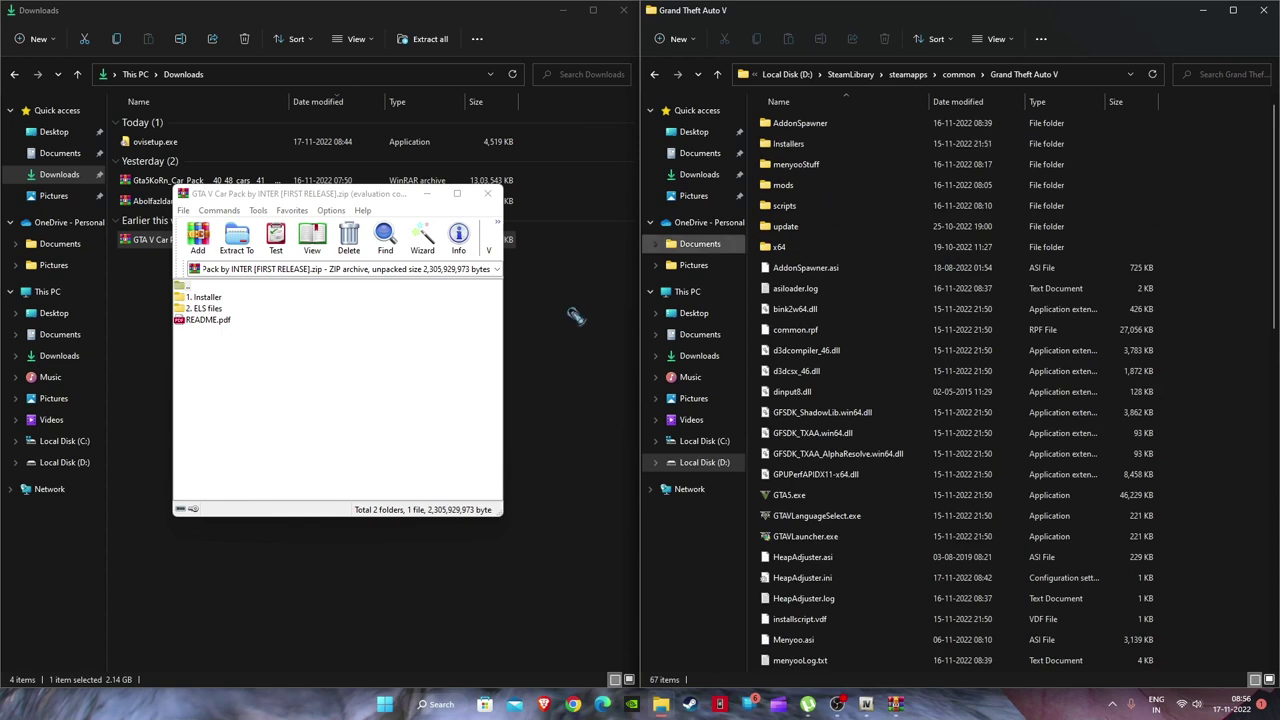
# Step: Extract the 2. ELS files folder into the Grand Theft Auto V folder, check its XML files, and close the archive
pyautogui.click(203, 308)
pyautogui.moveTo(1213, 357); pyautogui.dragTo(1213, 357)
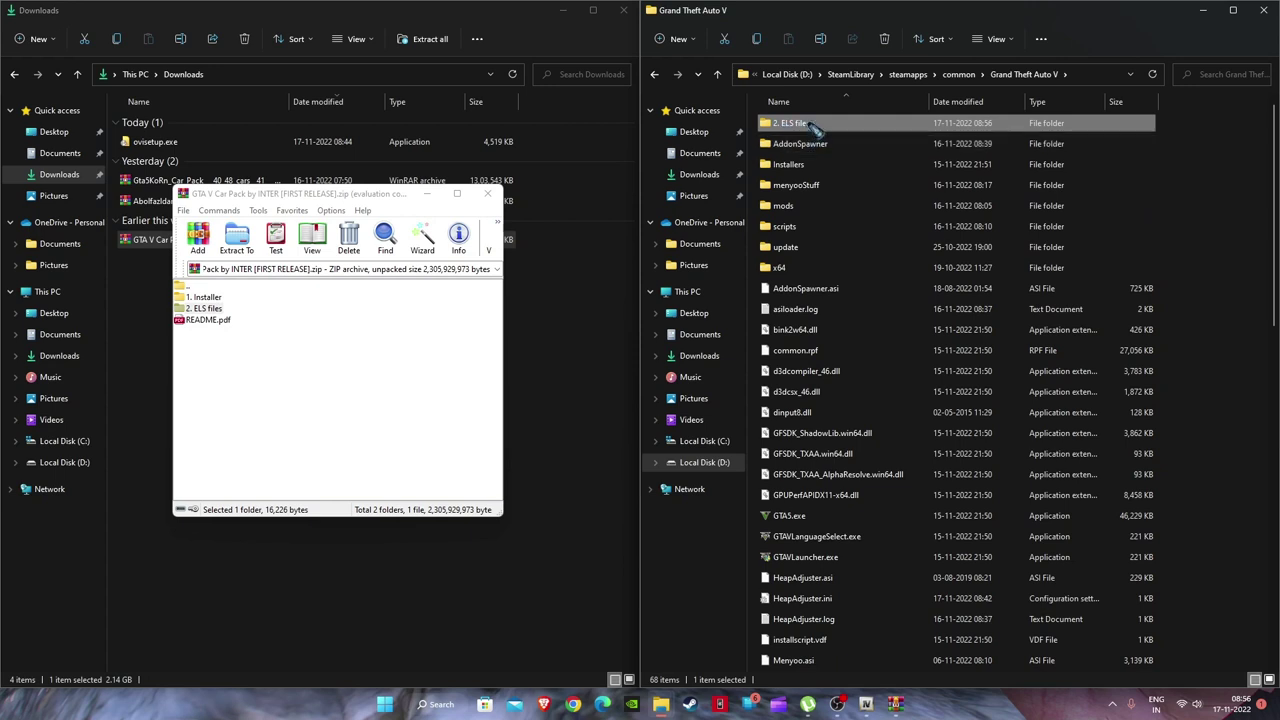
pyautogui.doubleClick(805, 123)
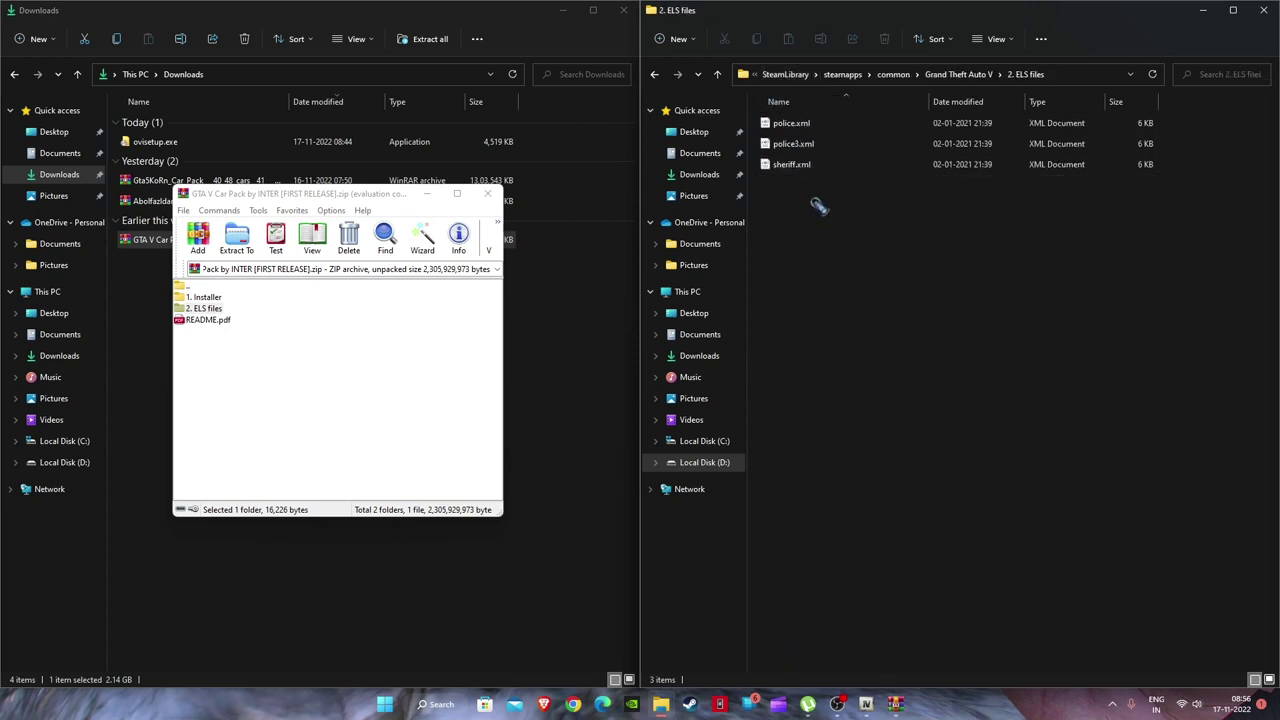
pyautogui.click(718, 75)
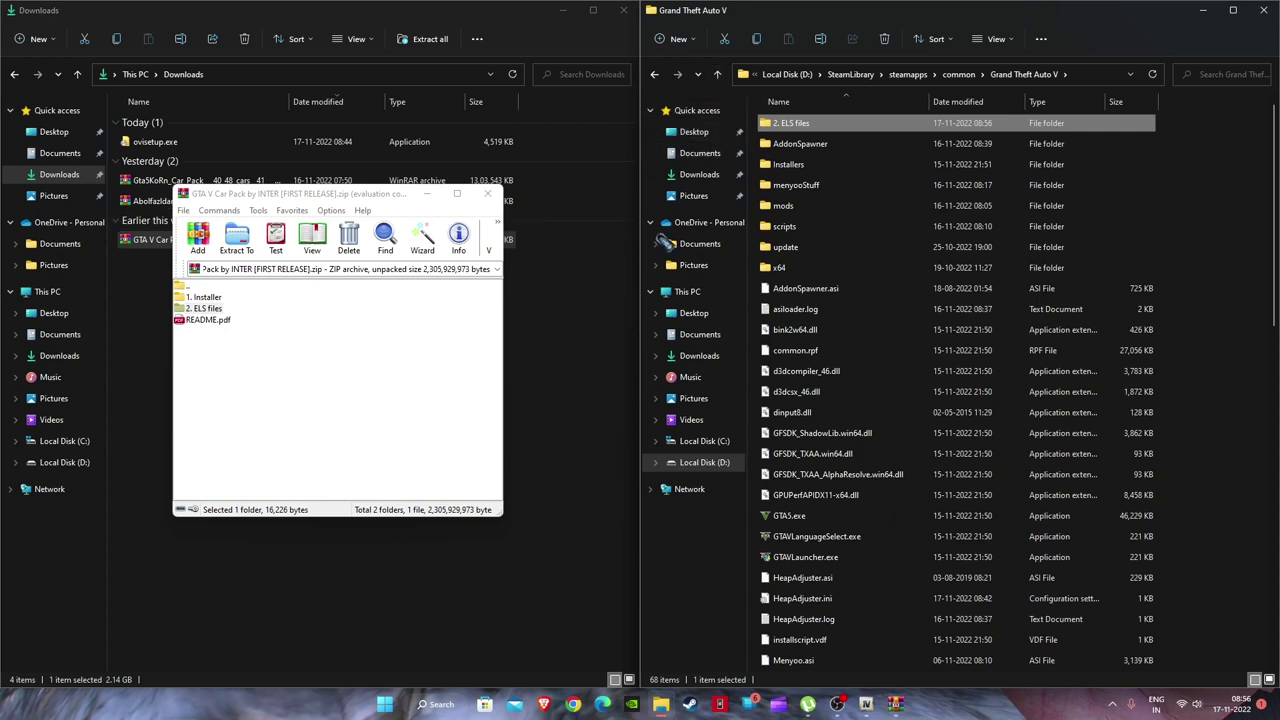
pyautogui.click(487, 197)
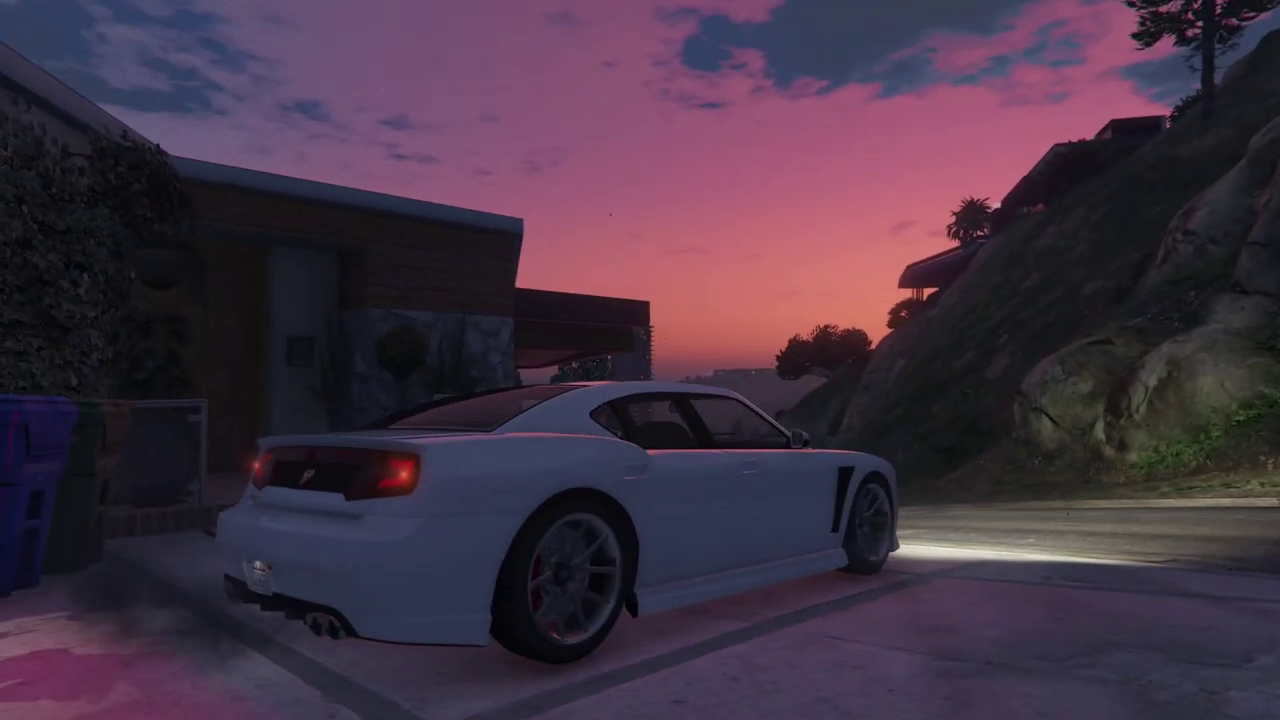
# Step: Switch to Grand Theft Auto V, get out of the car, walk to the road and open the Add-on spawner menu
pyautogui.press('f')
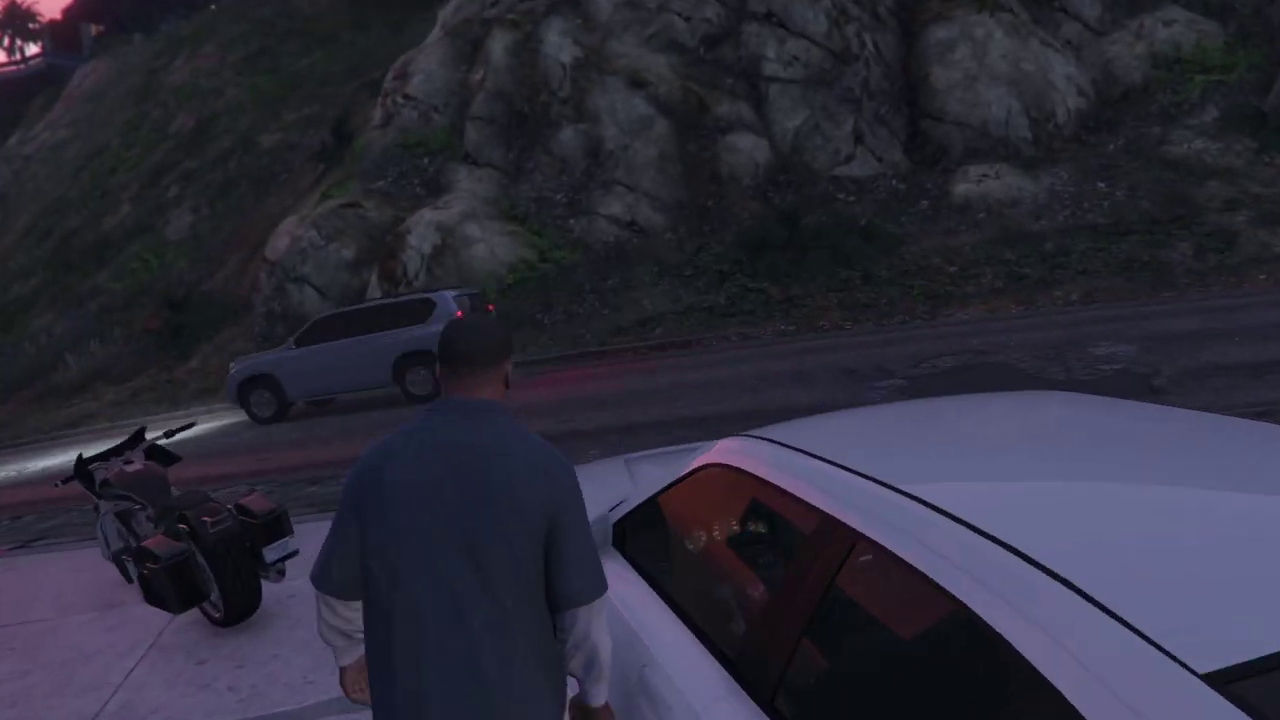
pyautogui.press('w')
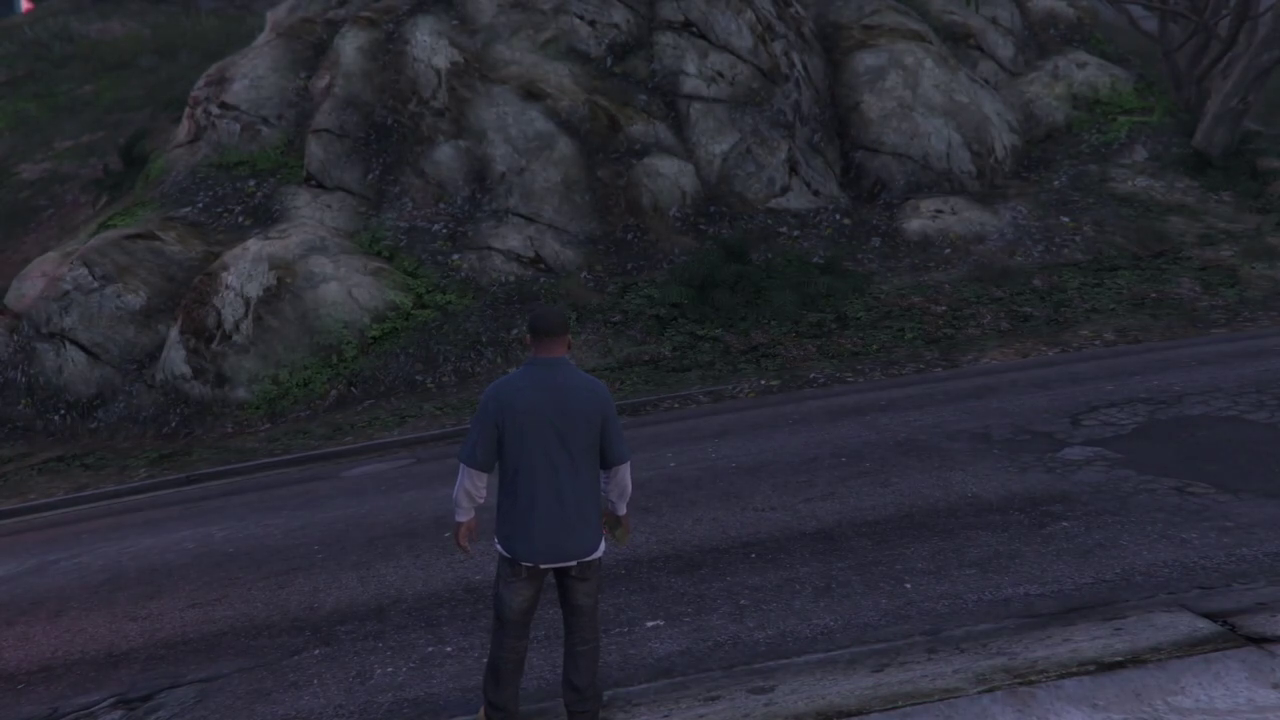
pyautogui.hotkey('ctrl', ']')
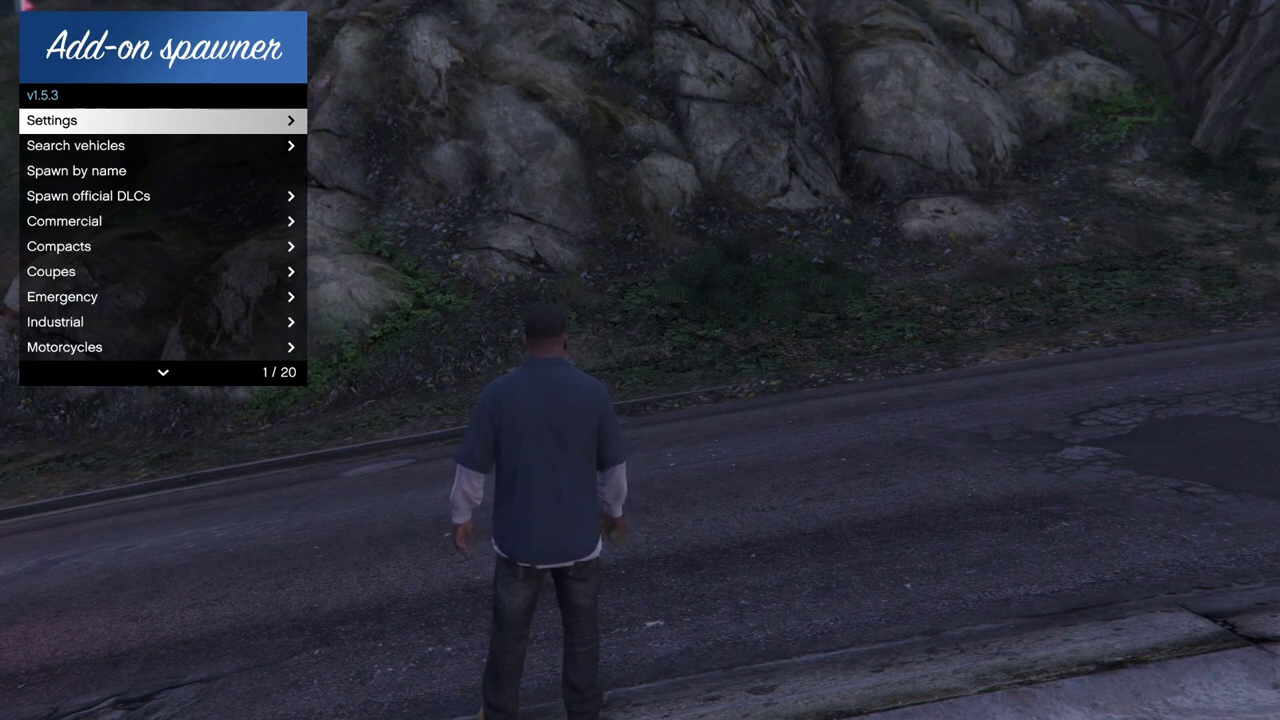
pyautogui.hotkey('ctrl', ']')
pyautogui.hotkey('ctrl', ']')
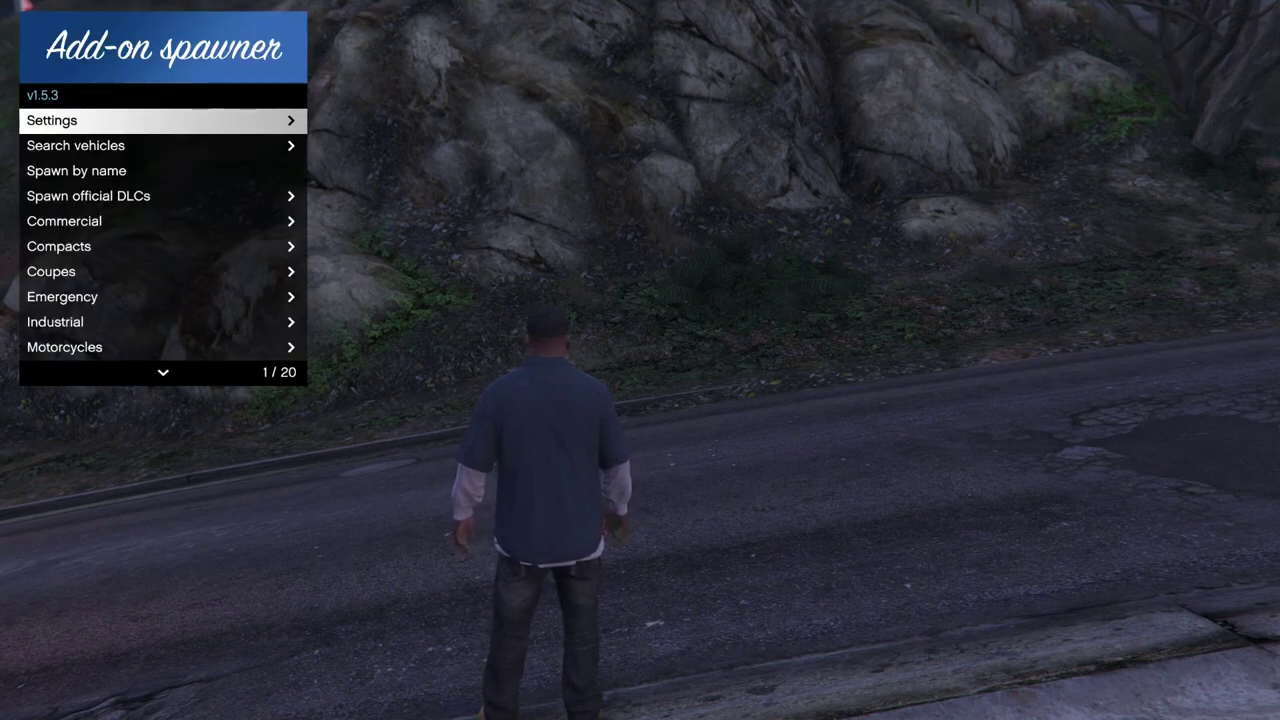
pyautogui.press('Down')
pyautogui.press('Down')
pyautogui.press('Return')
pyautogui.press('Escape')
# Step: Spawn the Lamborghini Centenario Roadster LP 770-4 (lp770r) from the Add-on spawner's vehicle search list, and close the menu
pyautogui.press('Up')
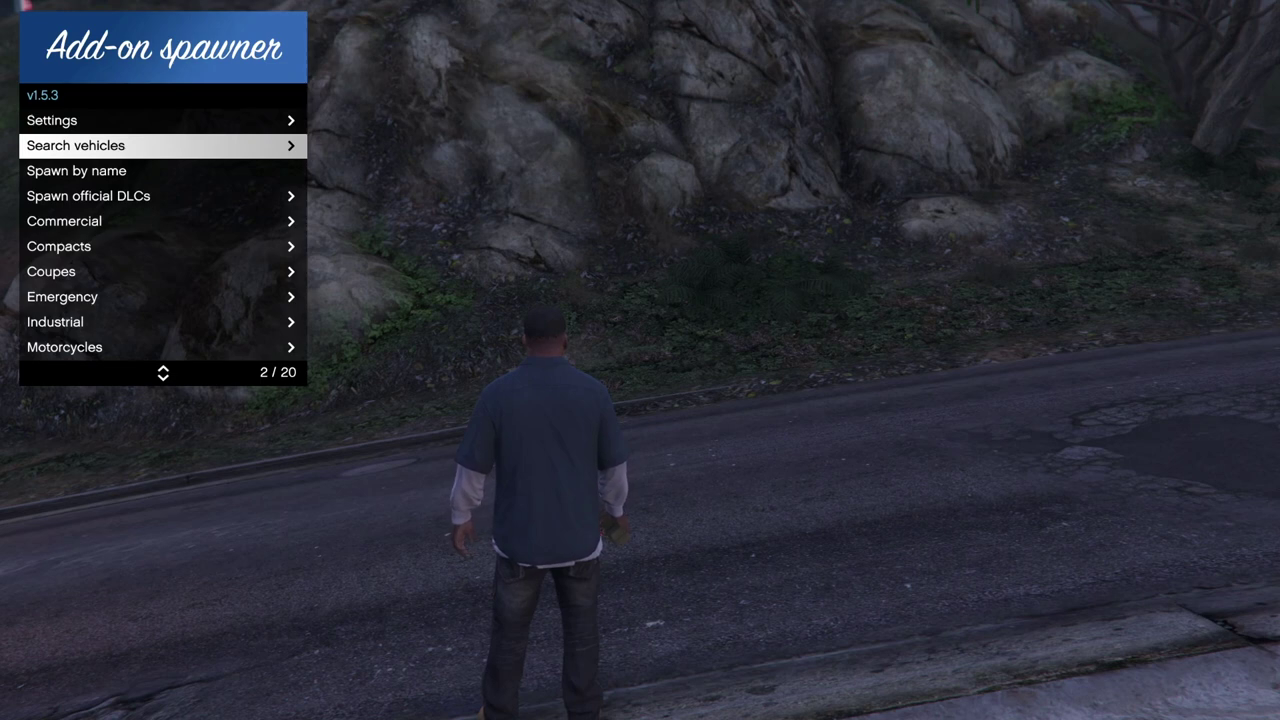
pyautogui.press('Return')
pyautogui.press('Up')
pyautogui.press('Up')
pyautogui.press('Up')
pyautogui.press('Up')
pyautogui.press('Up')
pyautogui.press('Up')
pyautogui.press('Up')
pyautogui.press('Up')
pyautogui.press('Up')
pyautogui.press('Up')
pyautogui.press('Up')
pyautogui.press('Up')
pyautogui.press('Up')
pyautogui.press('Up')
pyautogui.press('Up')
pyautogui.press('Up')
pyautogui.press('Up')
pyautogui.press('Up')
pyautogui.press('Up')
pyautogui.press('Up')
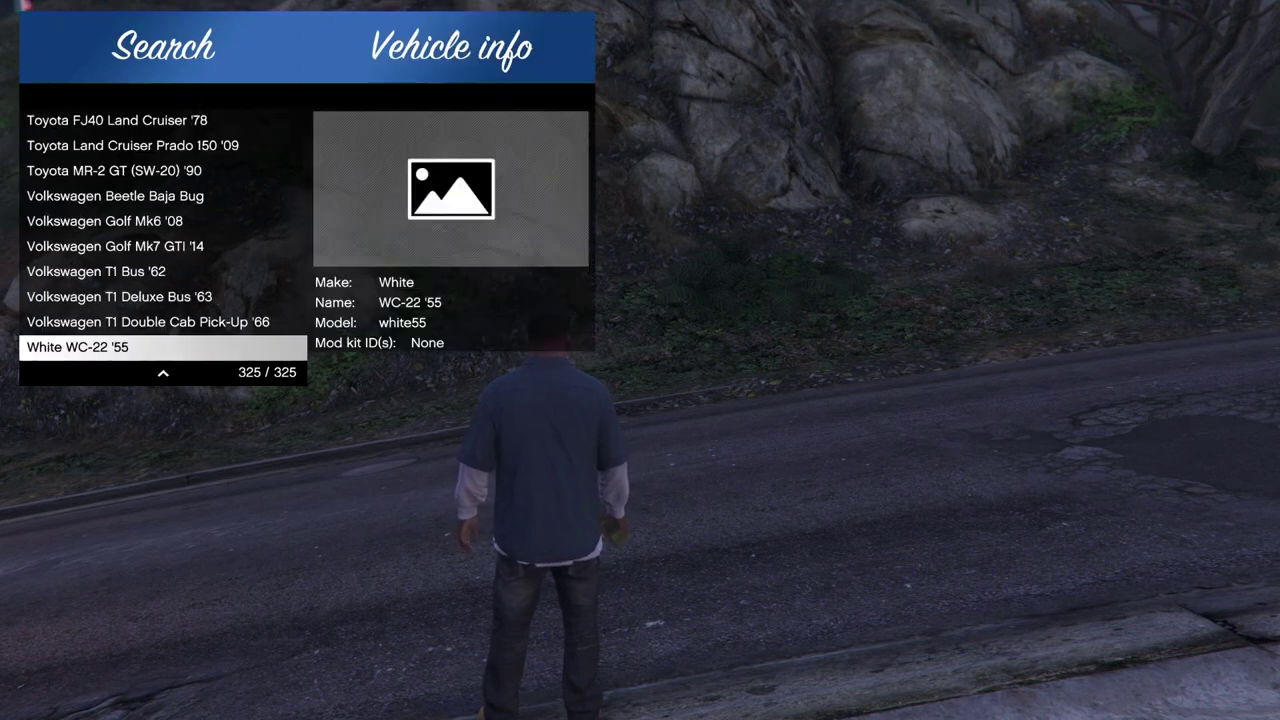
pyautogui.press('Up')
pyautogui.press('Up')
pyautogui.press('Up')
pyautogui.press('Up')
pyautogui.press('Up')
pyautogui.press('Up')
pyautogui.press('Up')
pyautogui.press('Up')
pyautogui.press('Up')
pyautogui.press('Up')
pyautogui.press('Up')
pyautogui.press('Up')
pyautogui.press('Up')
pyautogui.press('Up')
pyautogui.press('Up')
pyautogui.press('Up')
pyautogui.press('Up')
pyautogui.press('Up')
pyautogui.press('Up')
pyautogui.press('Up')
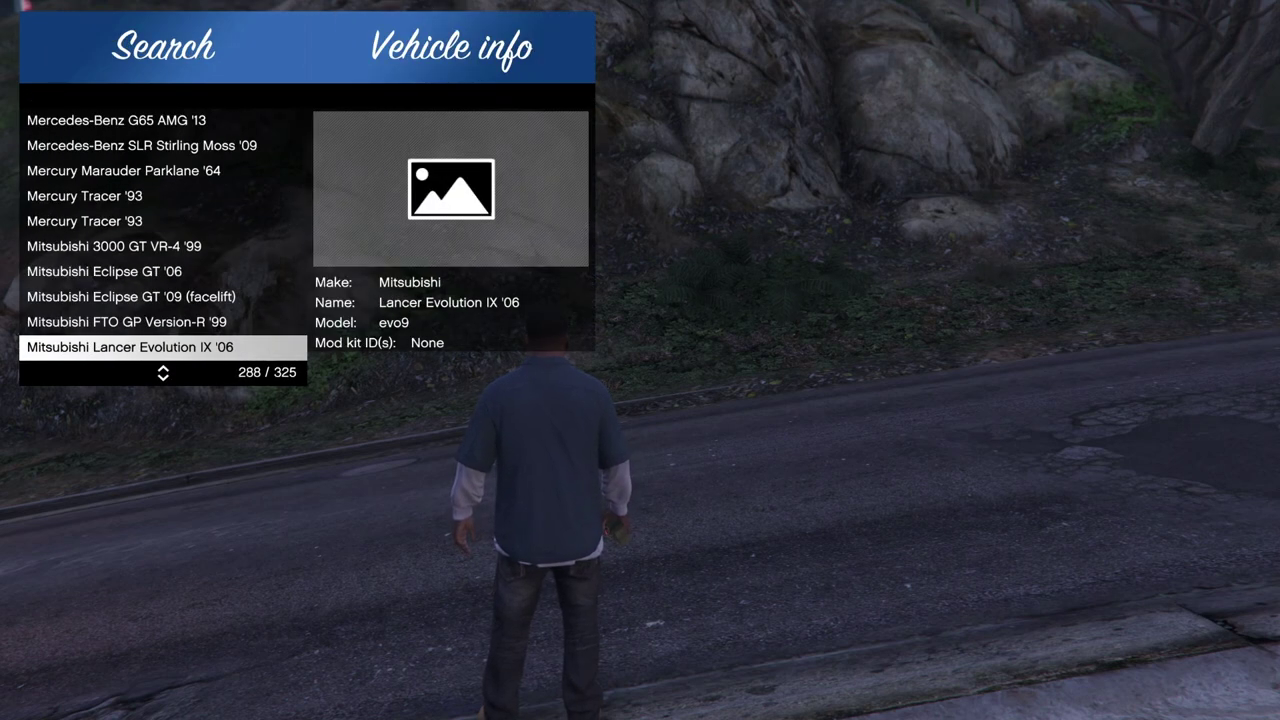
pyautogui.press('Up')
pyautogui.press('Up')
pyautogui.press('Up')
pyautogui.press('Up')
pyautogui.press('Up')
pyautogui.press('Up')
pyautogui.press('Up')
pyautogui.press('Up')
pyautogui.press('Up')
pyautogui.press('Up')
pyautogui.press('Up')
pyautogui.press('Up')
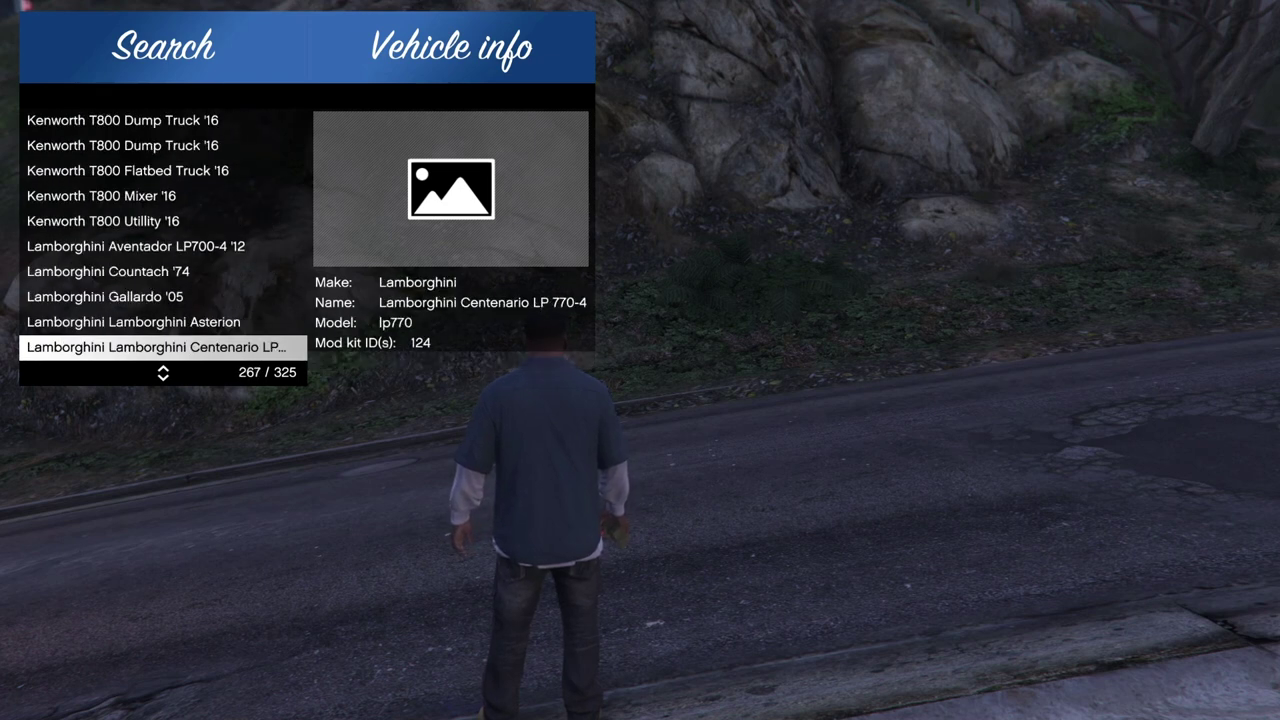
pyautogui.press('Down')
pyautogui.press('Down')
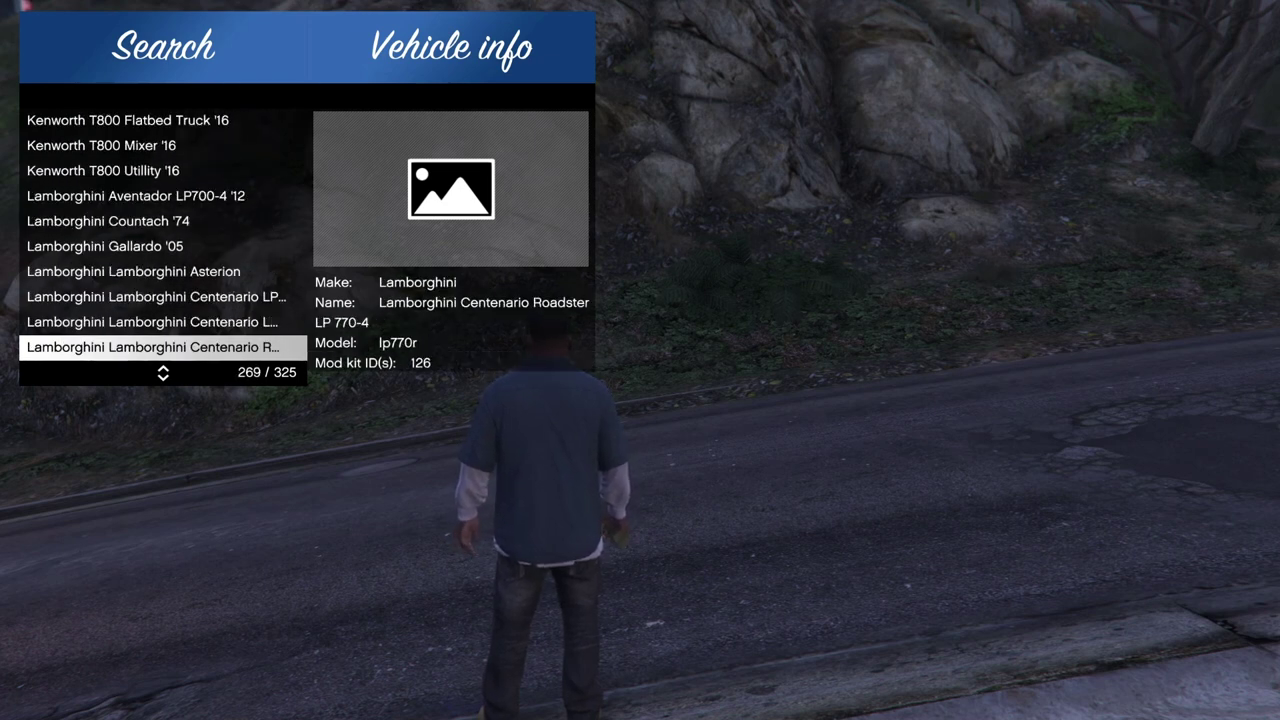
pyautogui.press('Return')
pyautogui.press('BackSpace')
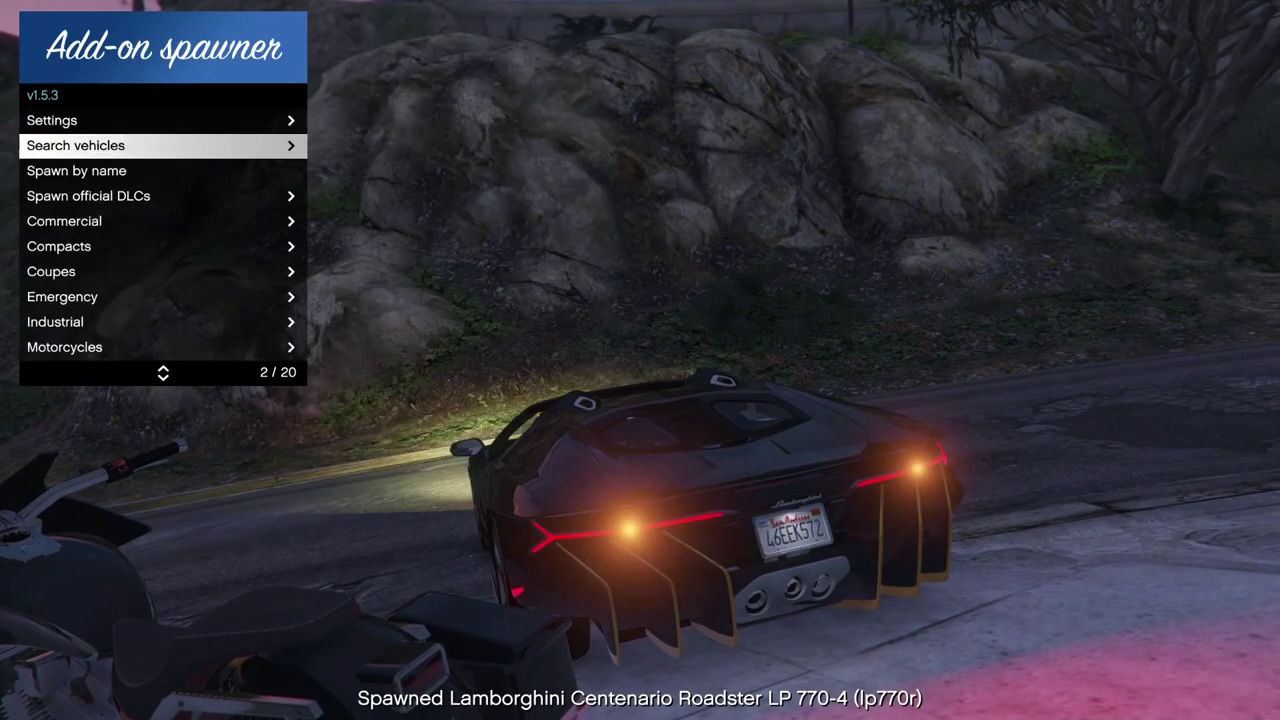
pyautogui.press('BackSpace')
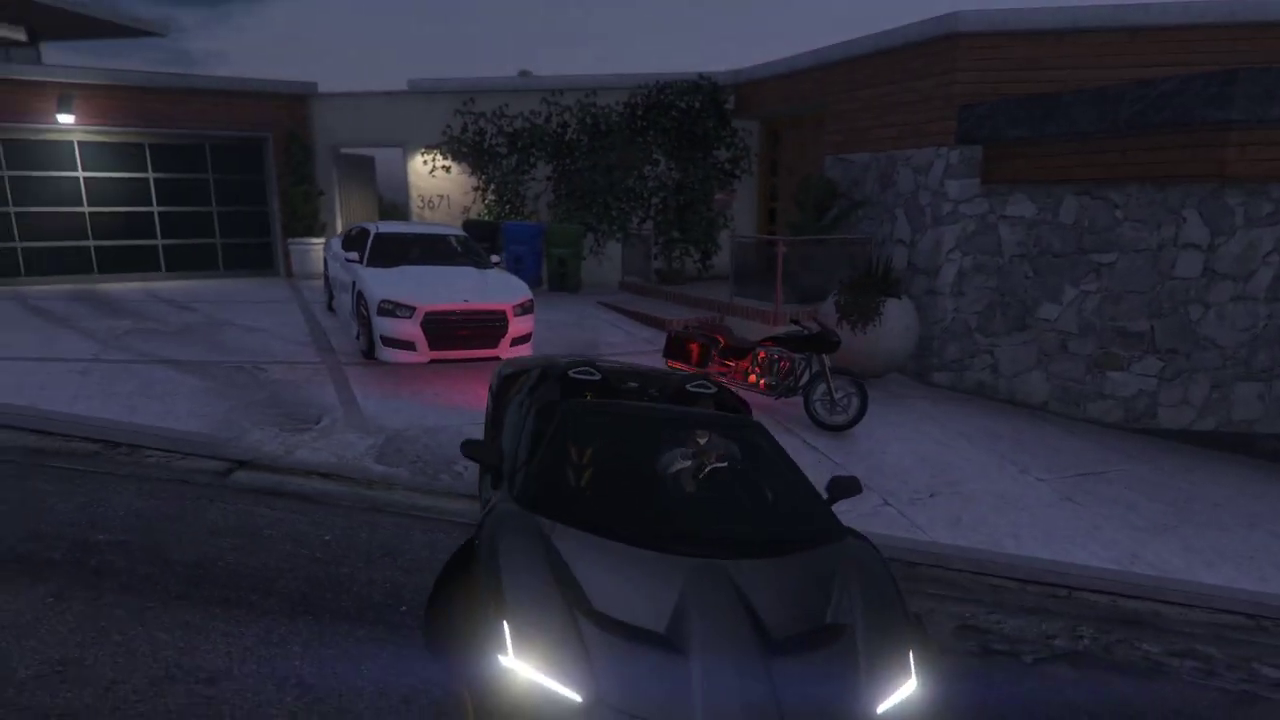
# Step: Test-drive the spawned Lamborghini a short way along the road
pyautogui.press('w')
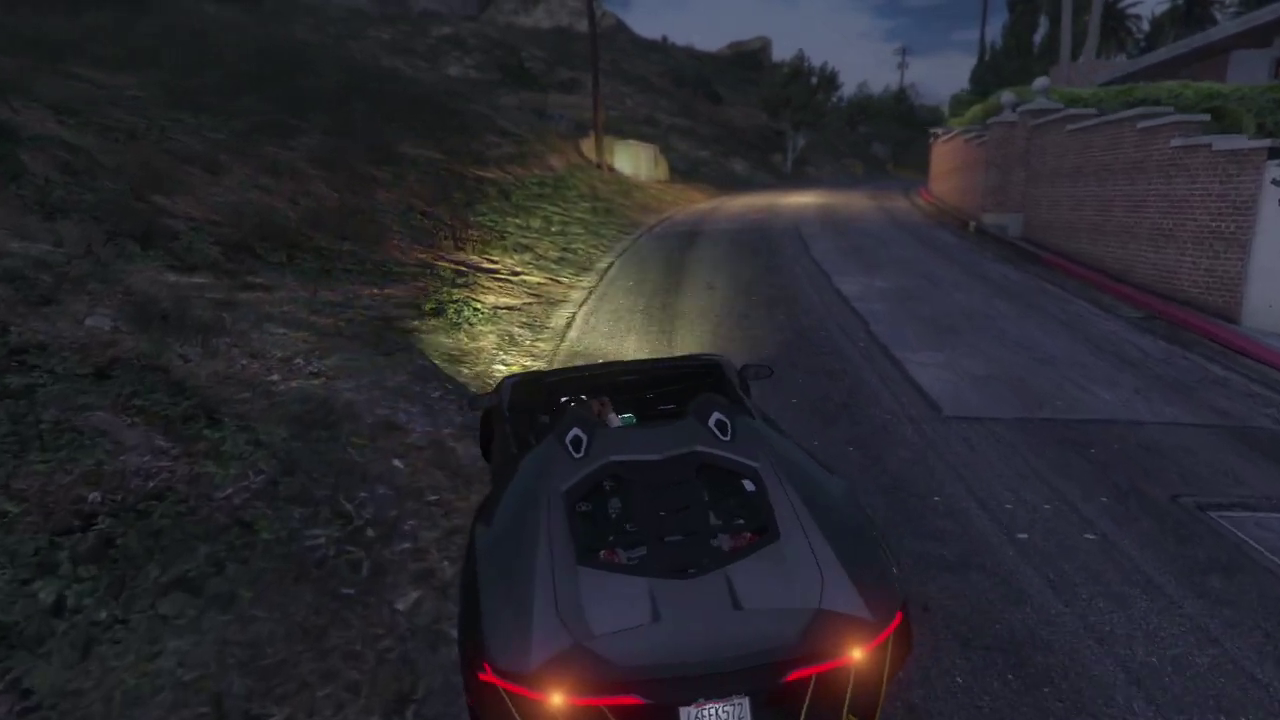
pyautogui.press('w')
pyautogui.press('d')
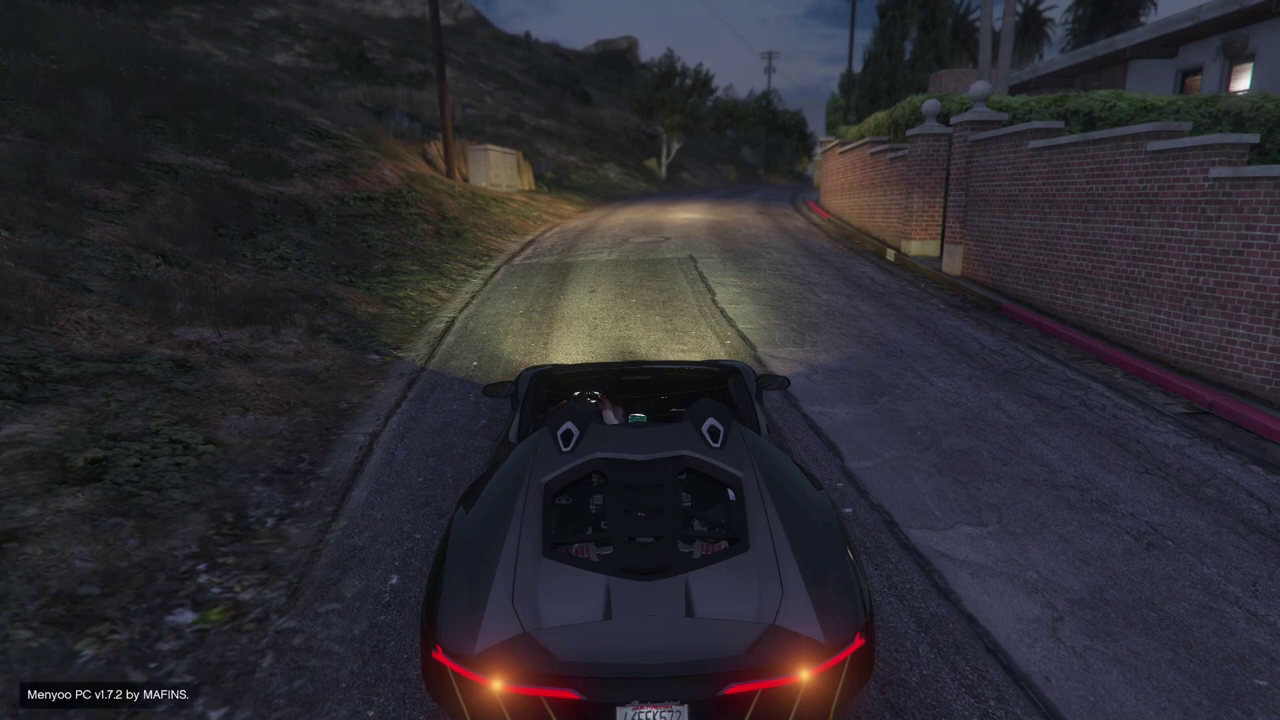
# Step: Open the Menyoo menu and bring up the Super cars category of the Vehicle Spawner in Vehicle Options
pyautogui.press('F8')
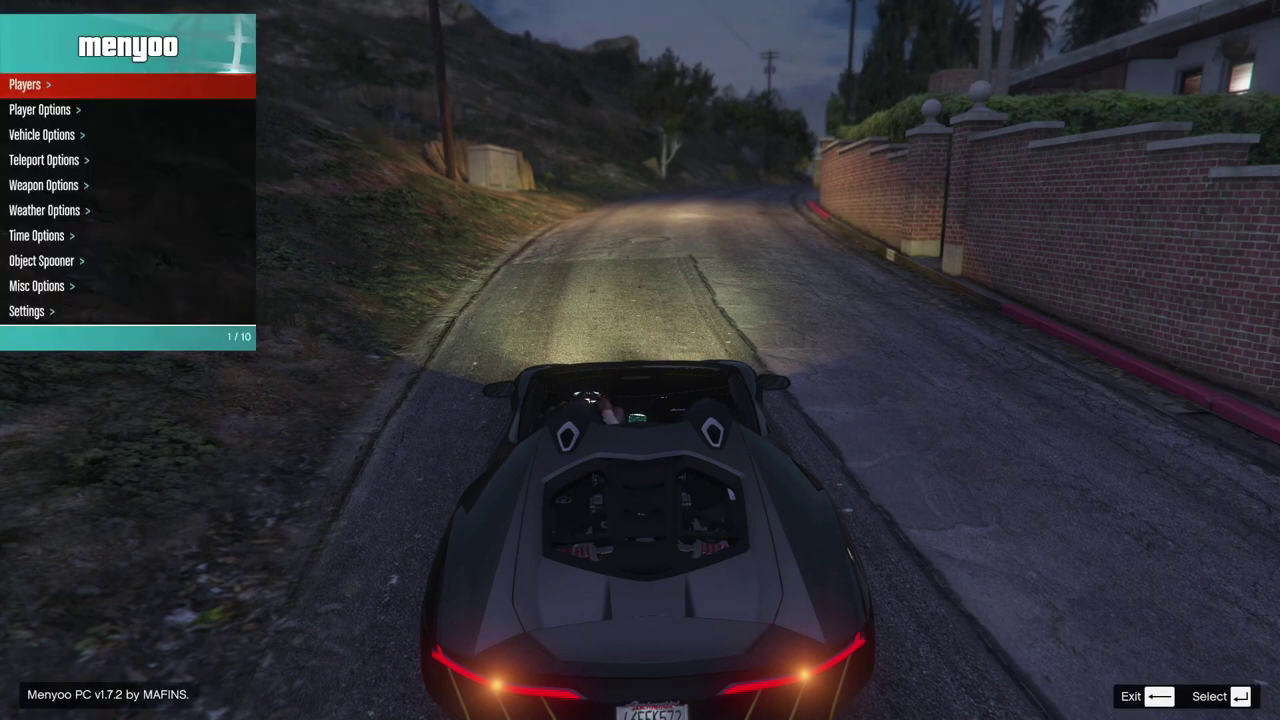
pyautogui.press('Down')
pyautogui.press('Down')
pyautogui.press('Return')
pyautogui.press('Down')
pyautogui.press('Down')
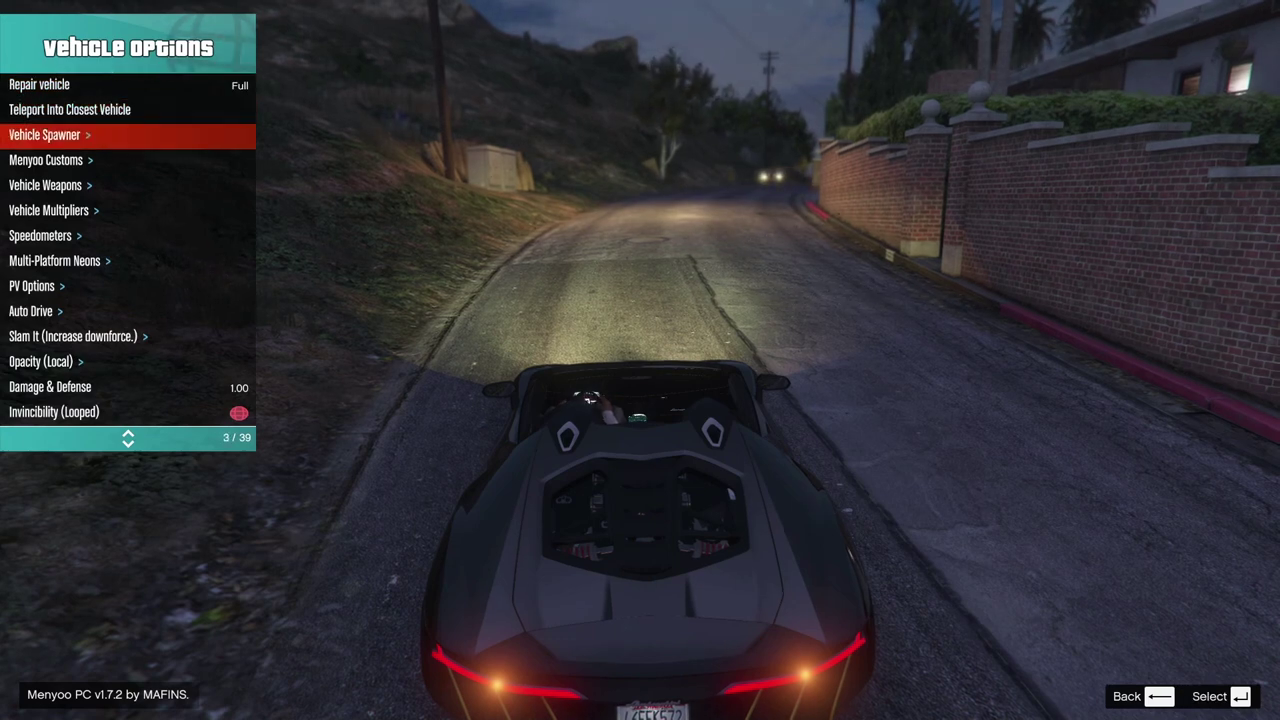
pyautogui.press('Return')
pyautogui.press('Down')
pyautogui.press('Down')
pyautogui.press('Down')
pyautogui.press('Down')
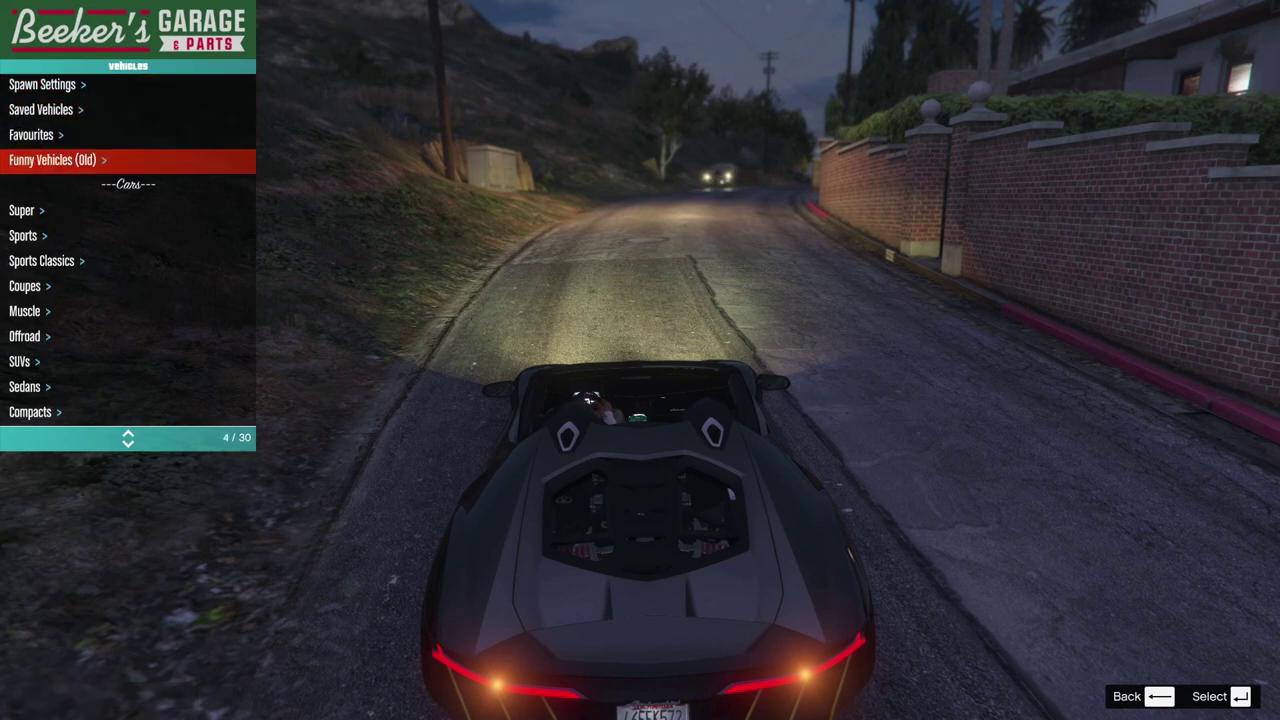
pyautogui.press('Return')
# Step: Browse backwards from the end of the Super cars list to Weaponized Ignus
pyautogui.press('Up')
pyautogui.press('Up')
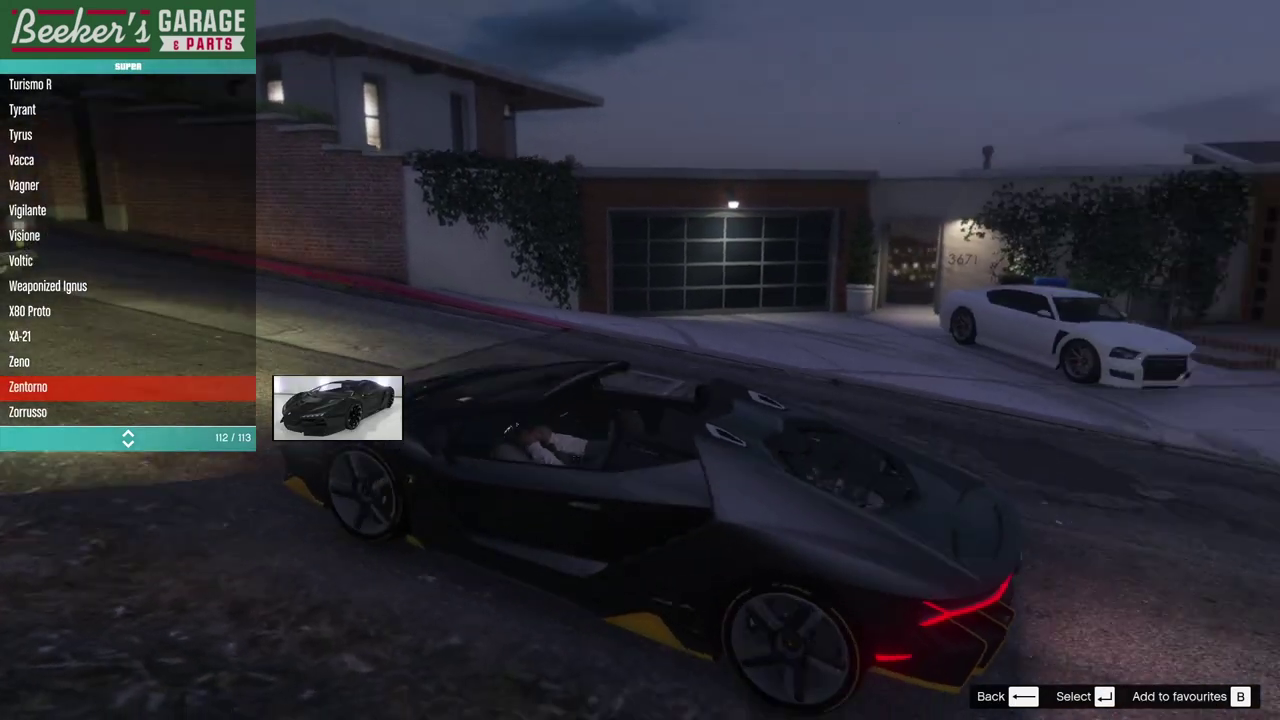
pyautogui.press('Up')
pyautogui.press('Up')
pyautogui.press('Up')
pyautogui.press('Up')
pyautogui.press('Up')
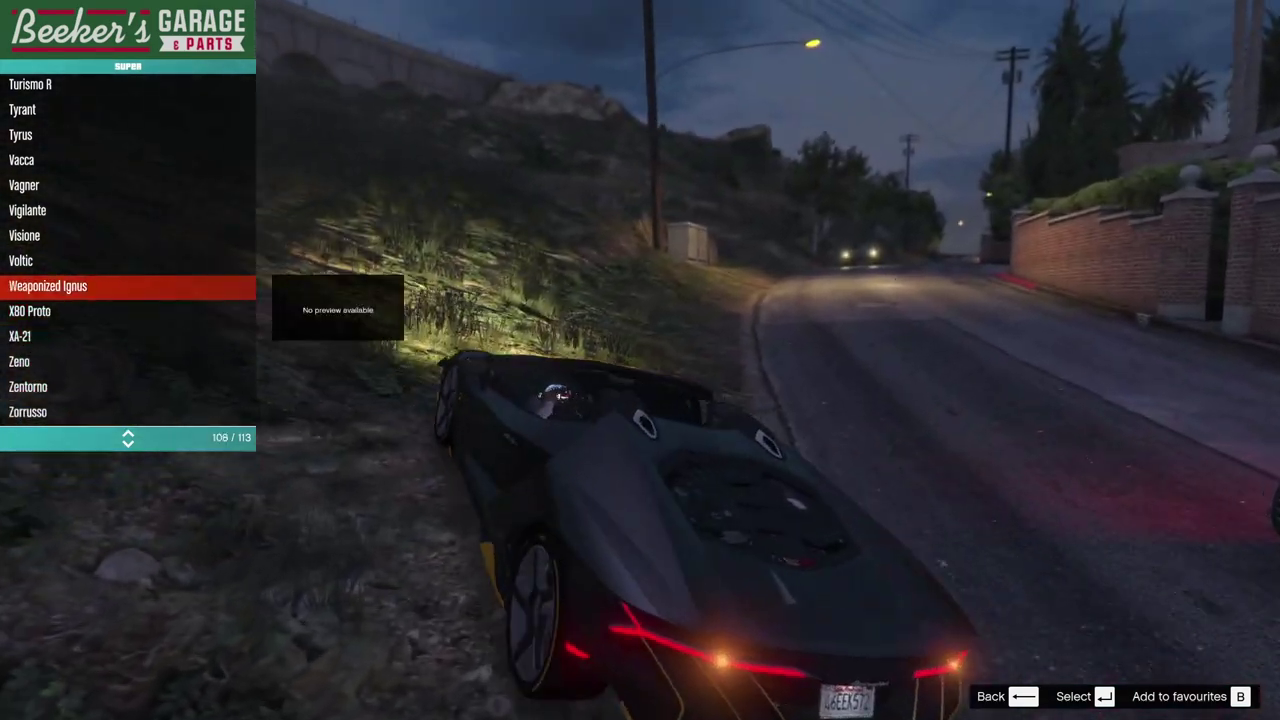